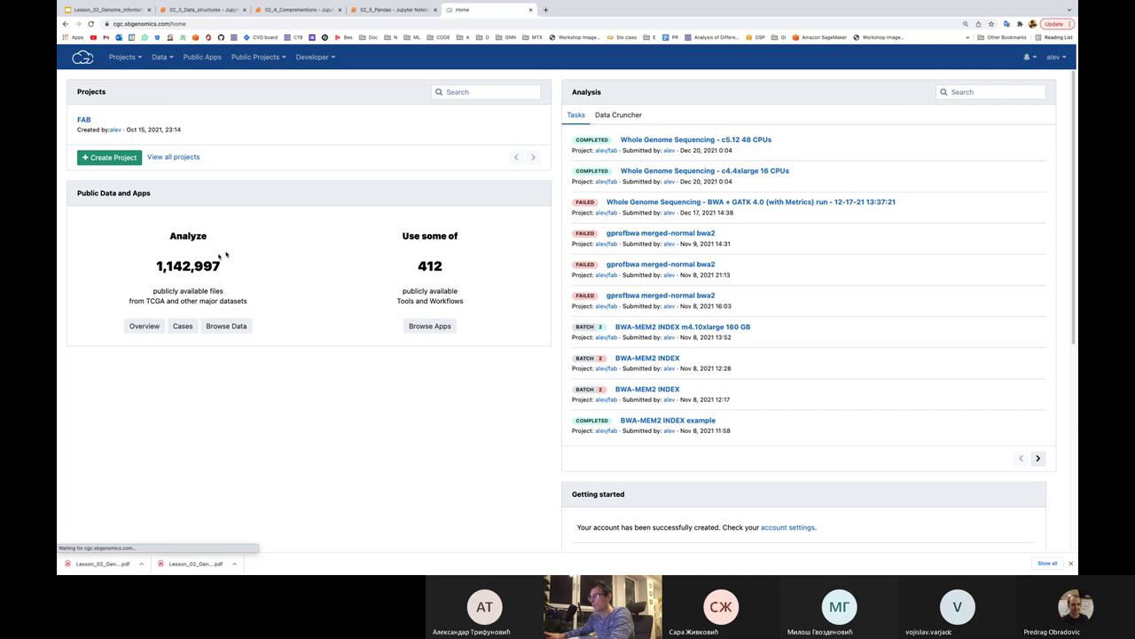
pyautogui.moveTo(418, 266); pyautogui.dragTo(440, 267)
pyautogui.click(438, 267)
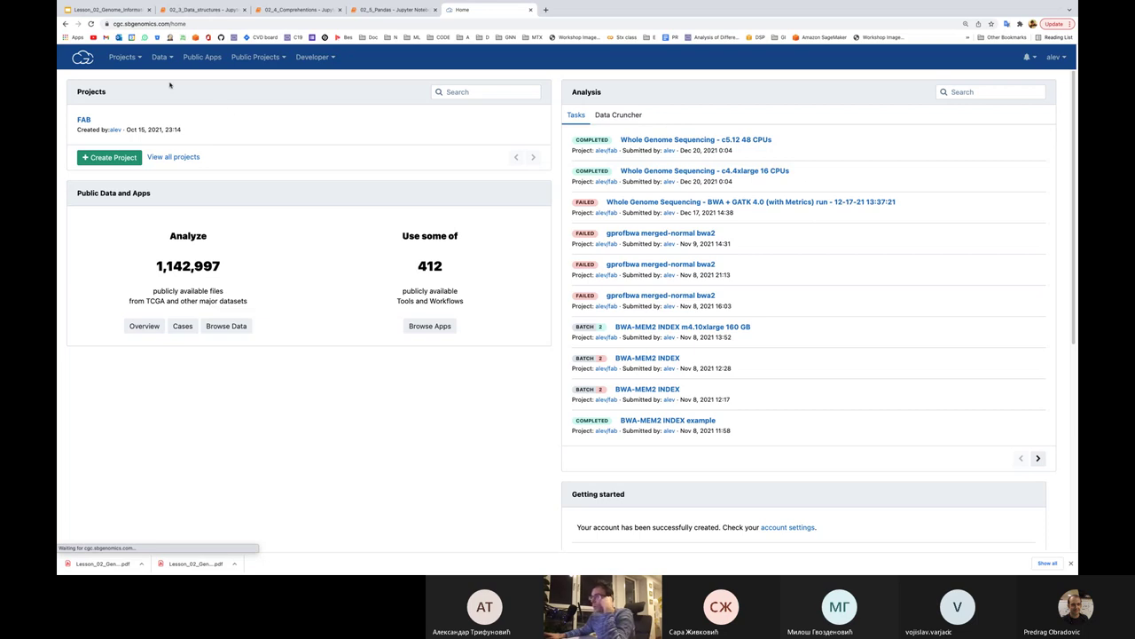
# Create a project named 42 with memoization turned on and network access allowed
pyautogui.click(138, 58)
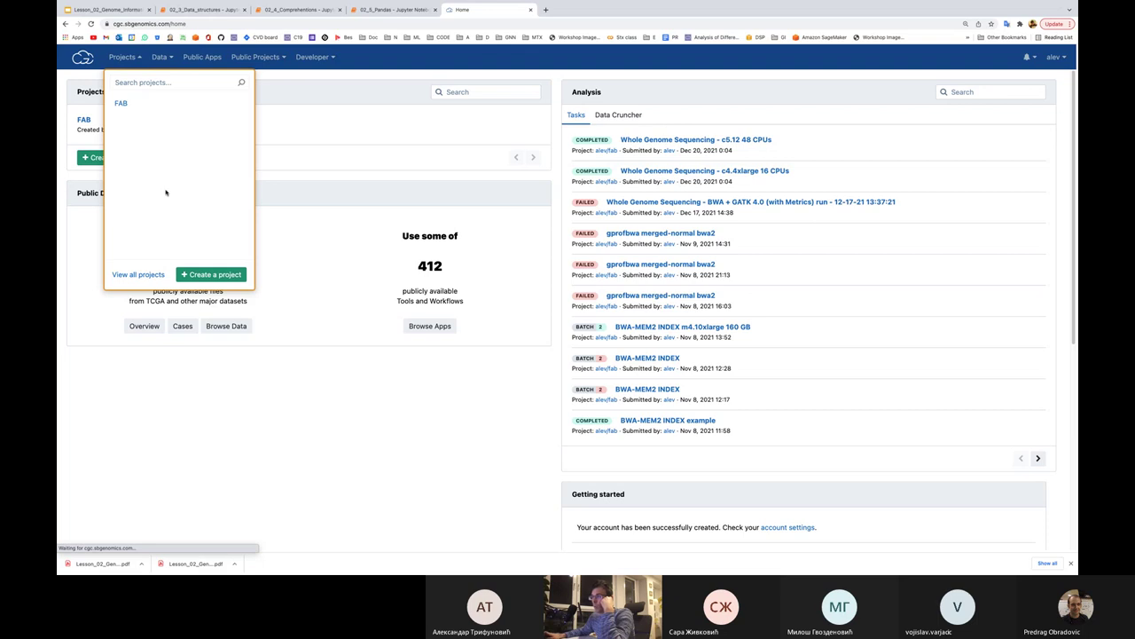
pyautogui.click(203, 276)
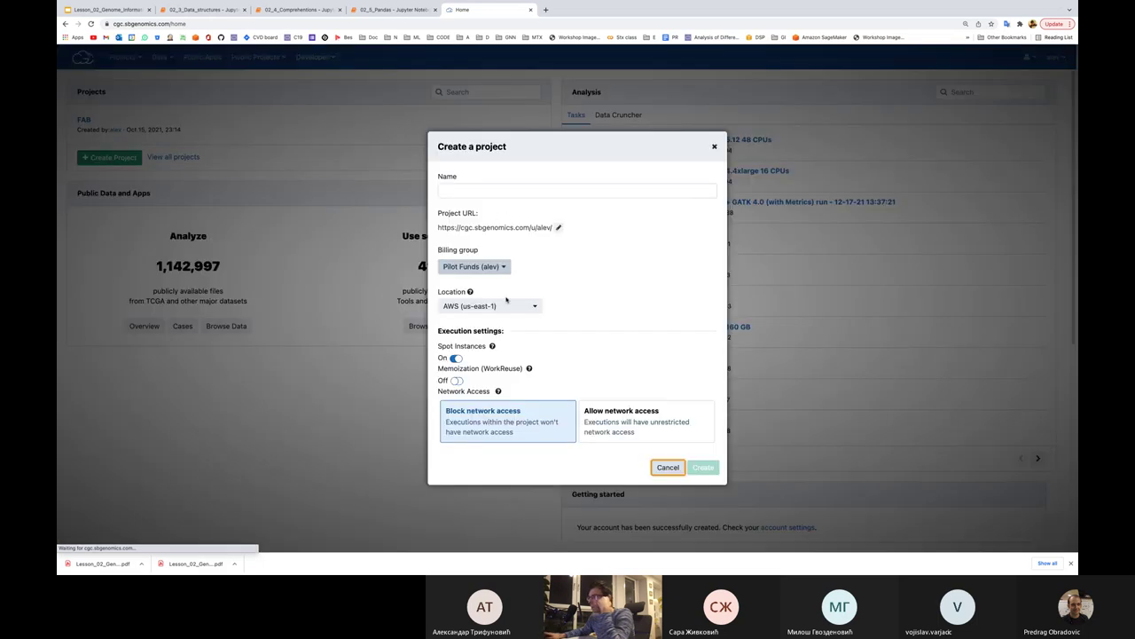
pyautogui.click(482, 188)
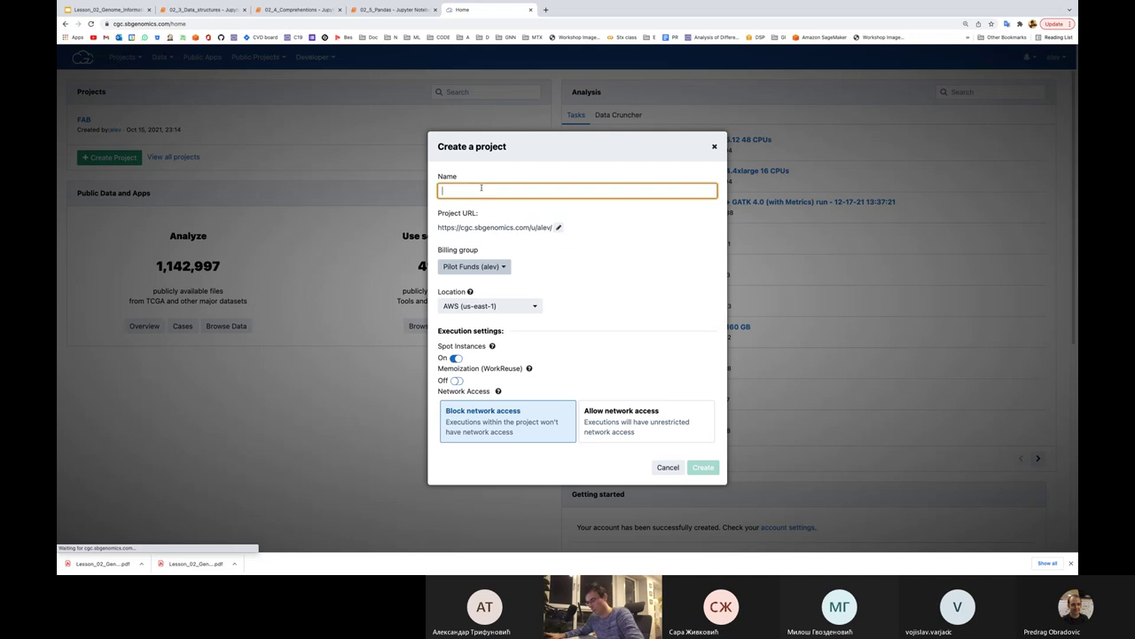
pyautogui.write('42')
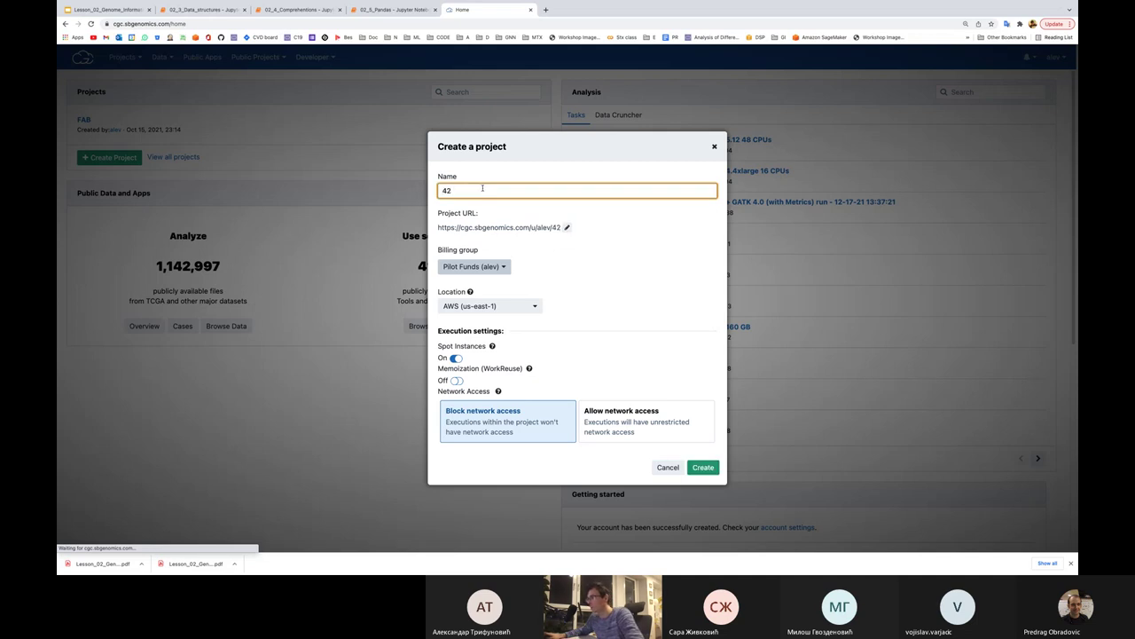
pyautogui.click(456, 380)
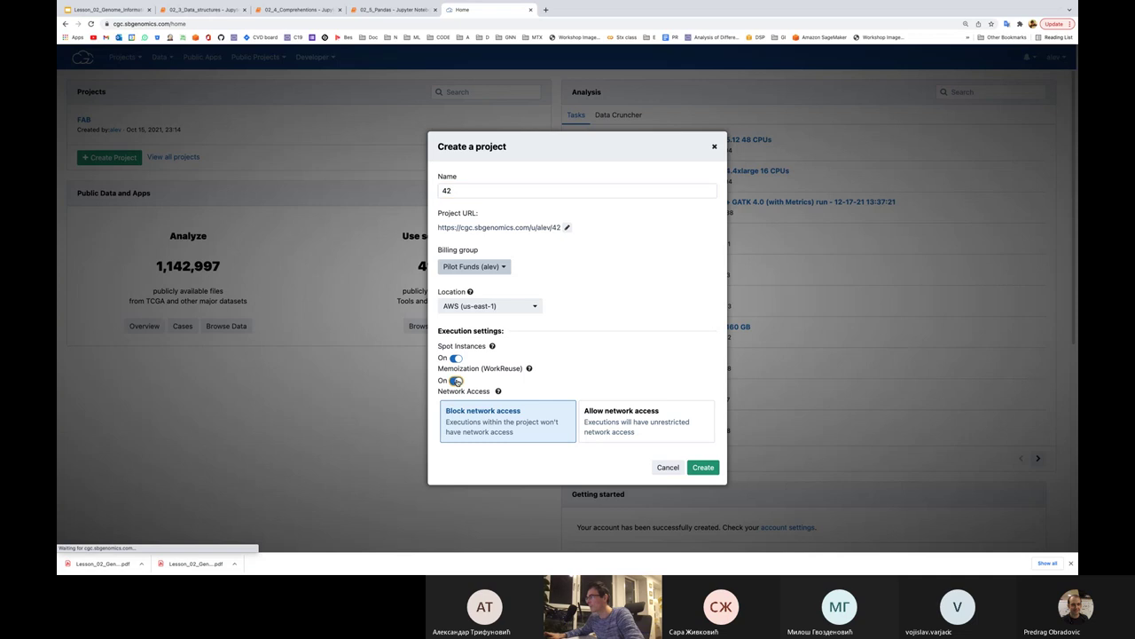
pyautogui.click(626, 417)
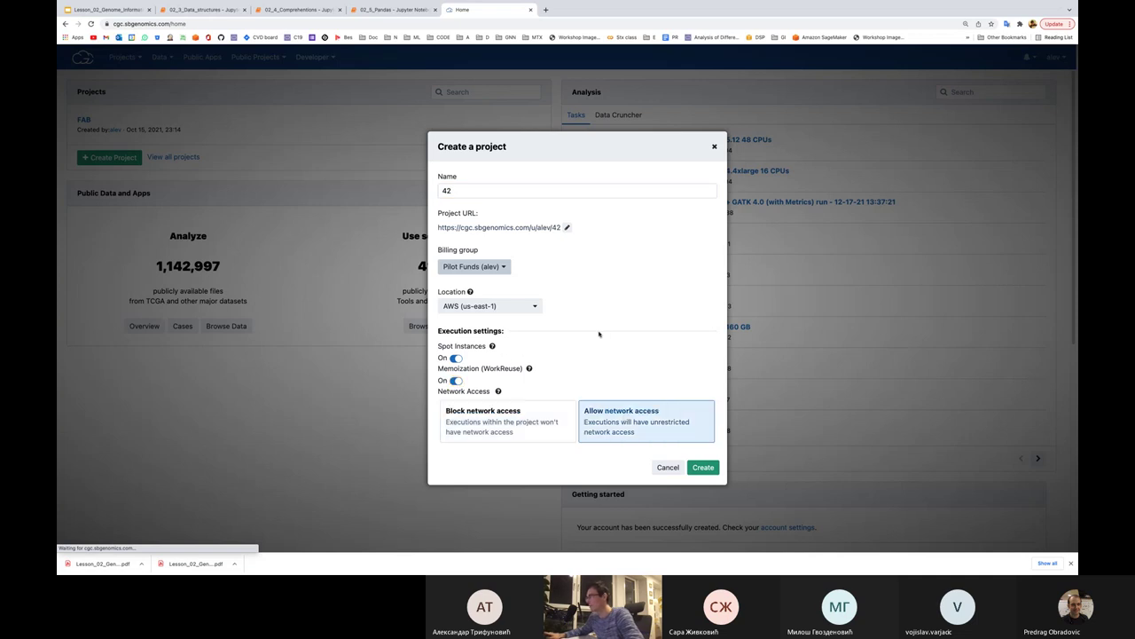
pyautogui.click(703, 467)
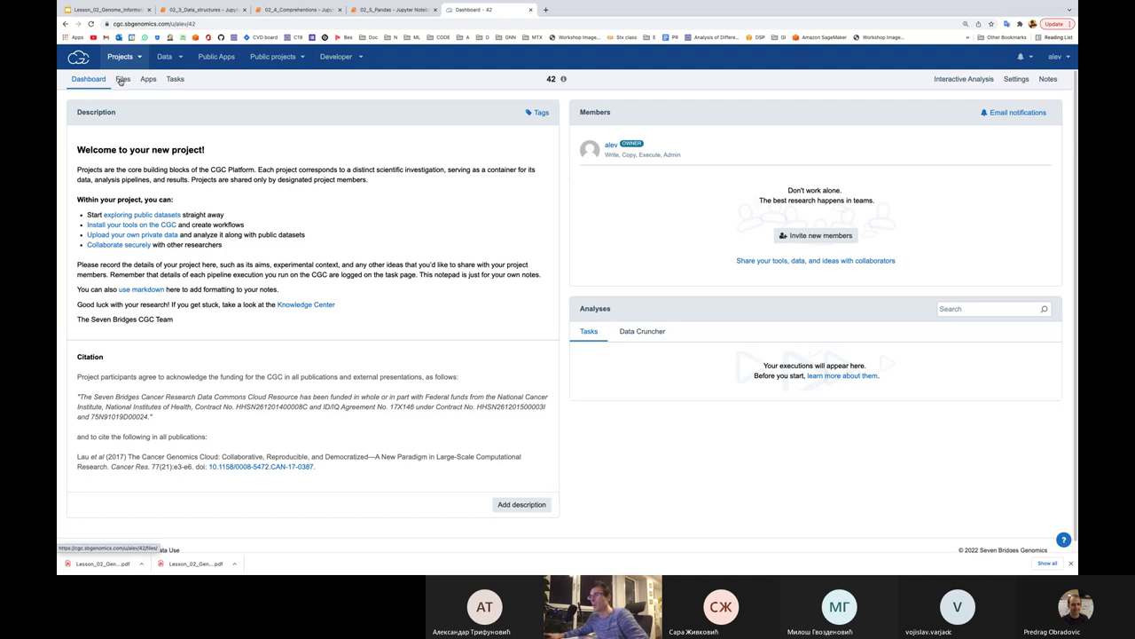
# Create a new tool named grep among the project's apps
pyautogui.click(149, 85)
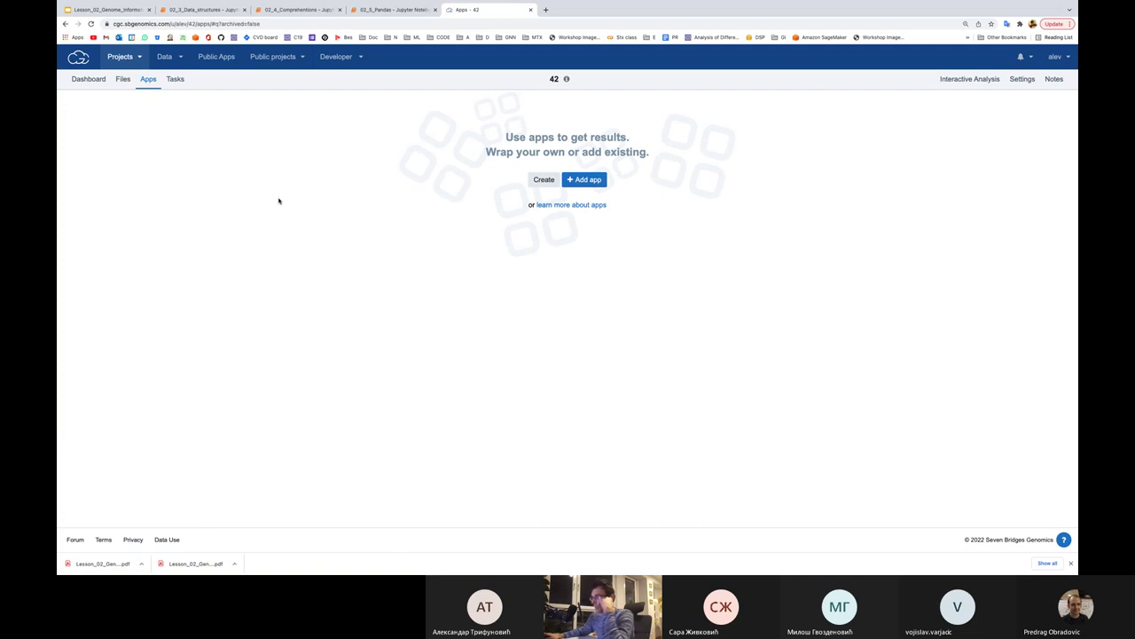
pyautogui.click(587, 180)
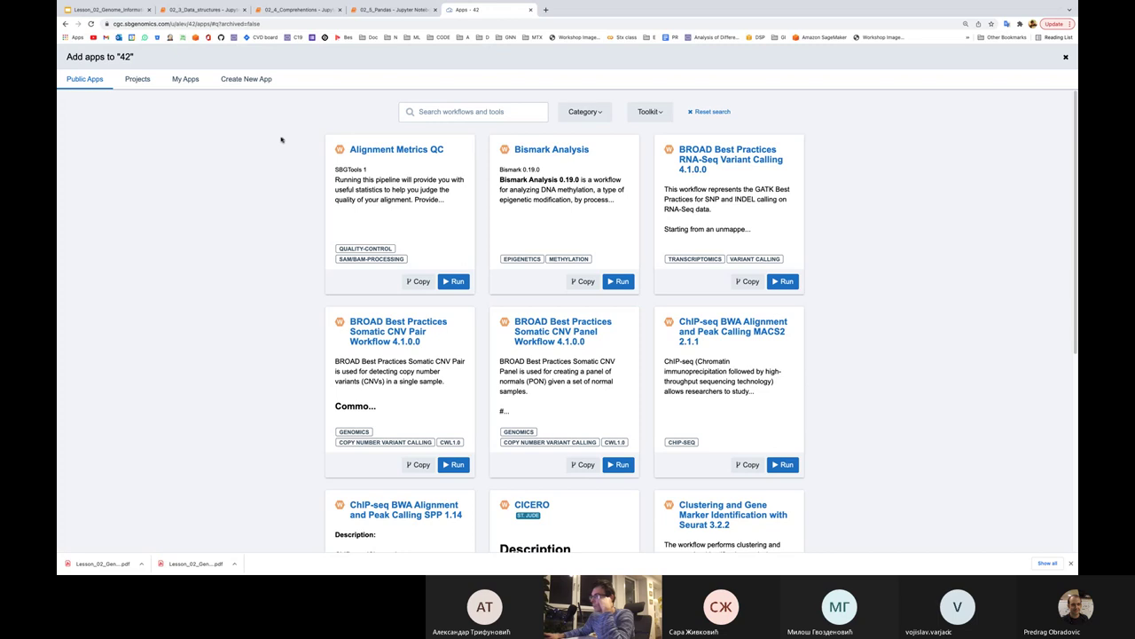
pyautogui.click(233, 80)
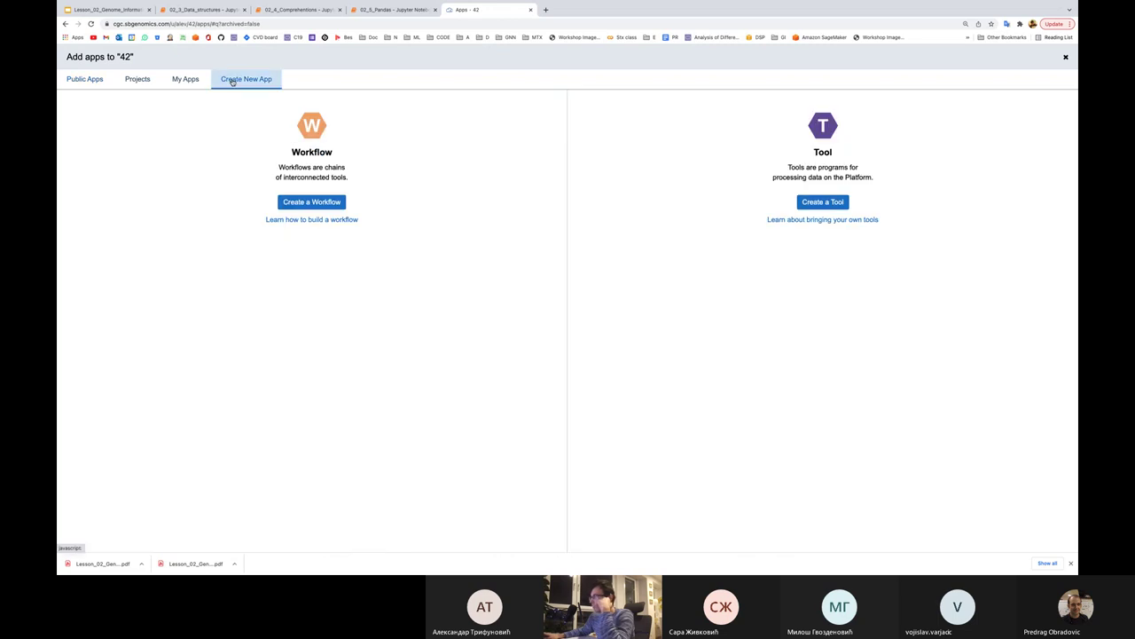
pyautogui.click(820, 202)
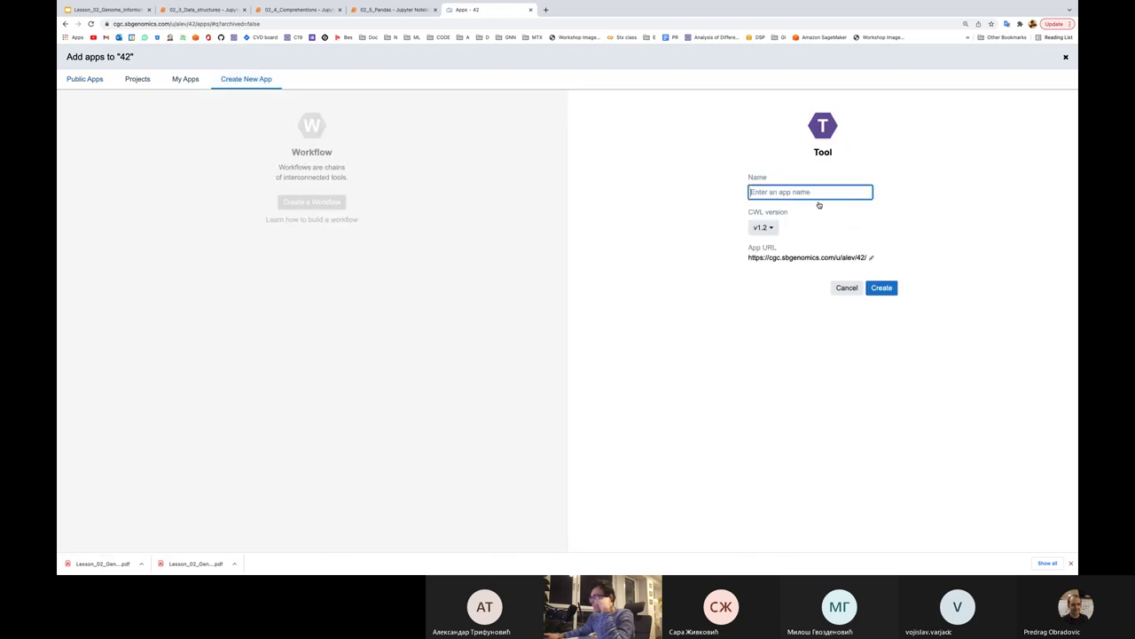
pyautogui.write('grep')
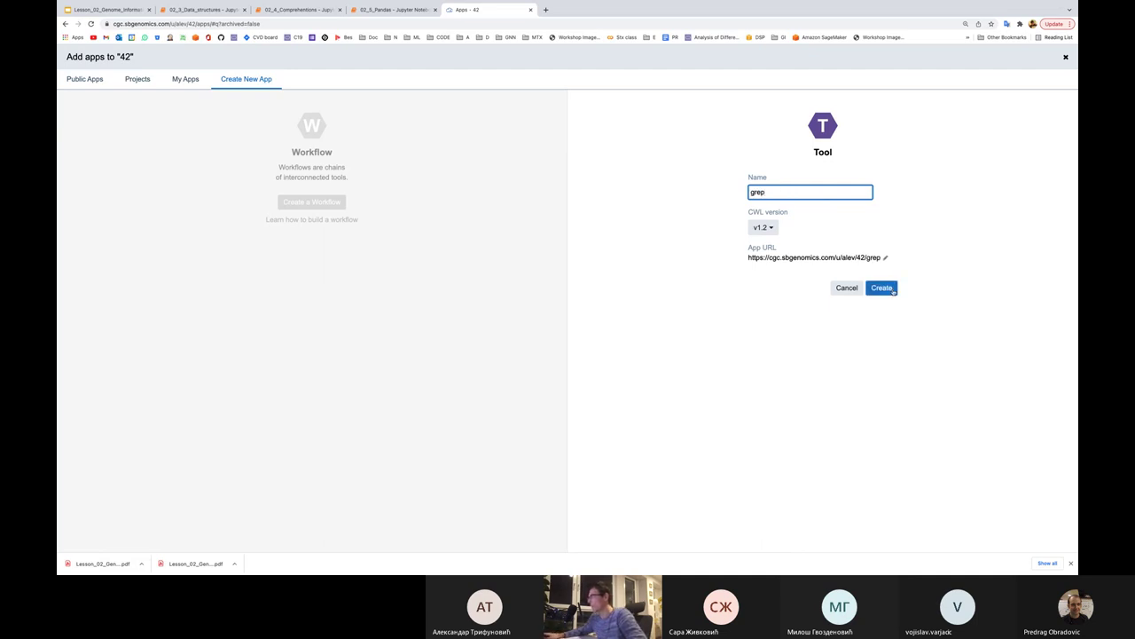
pyautogui.click(890, 289)
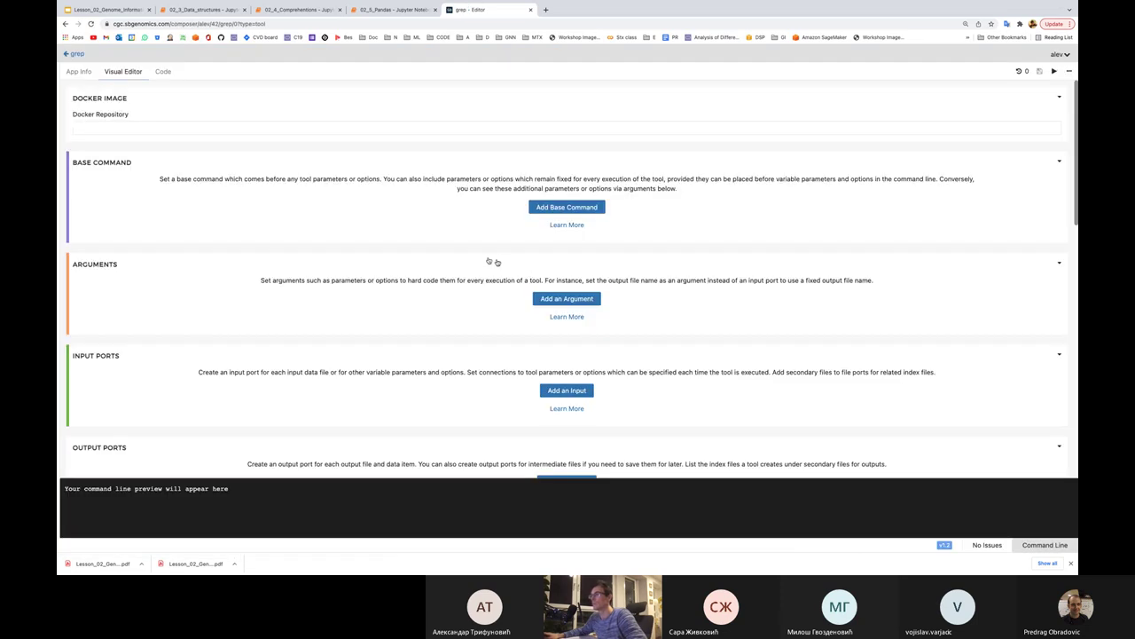
# Set the tool's Docker repository to ubuntu:16:04
pyautogui.click(99, 128)
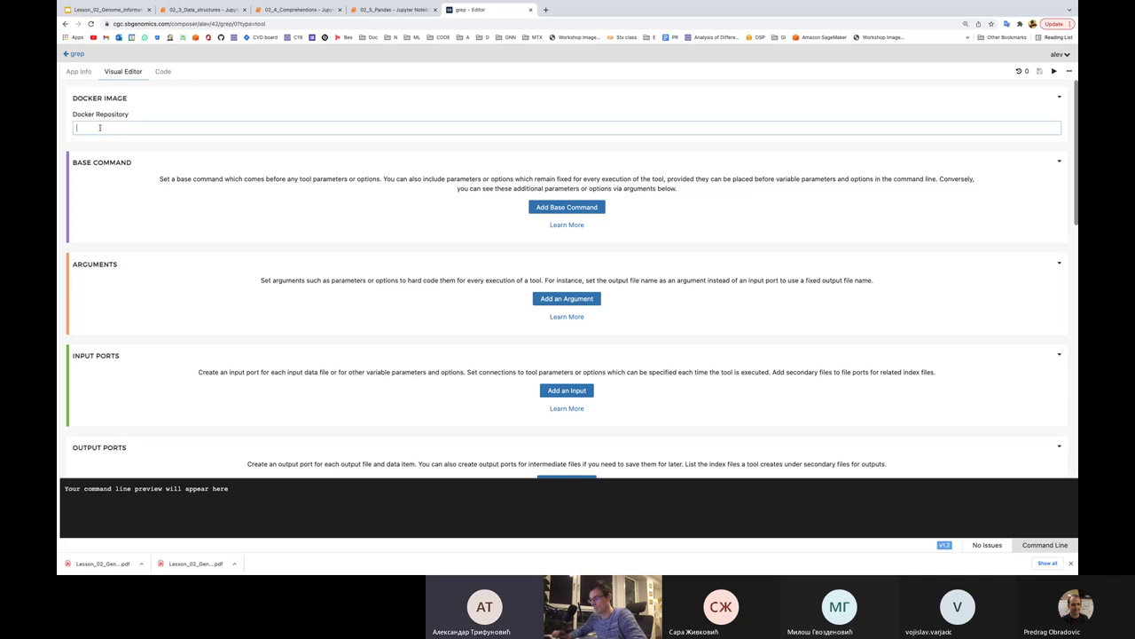
pyautogui.write('ubuntu')
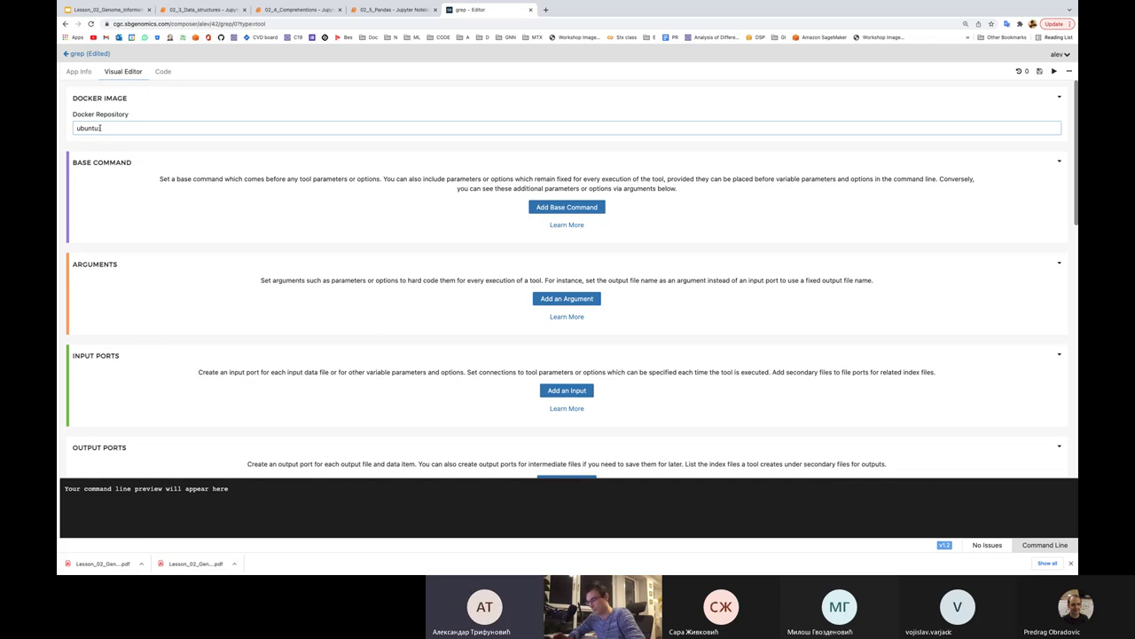
pyautogui.write(':18')
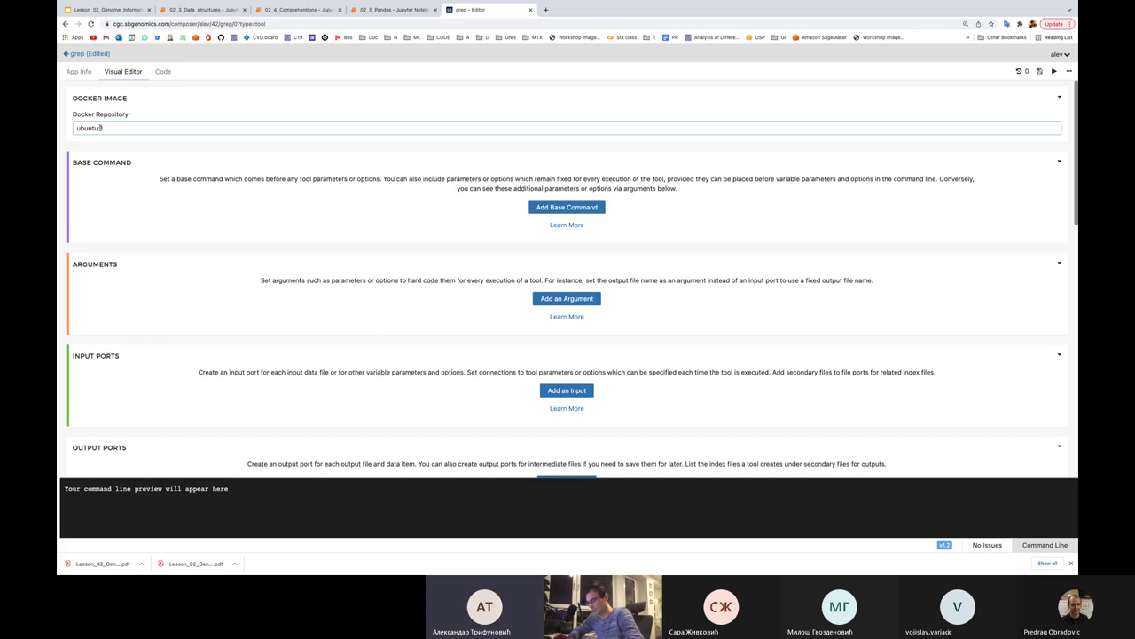
pyautogui.write('.0')
pyautogui.write('4')
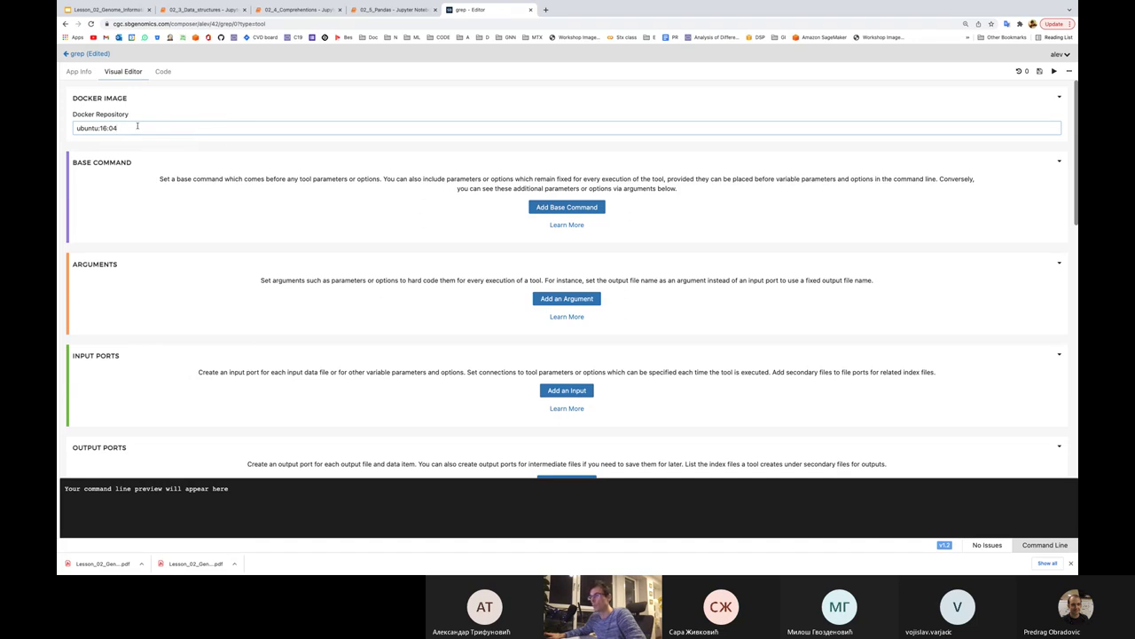
pyautogui.click(107, 142)
pyautogui.click(91, 128)
pyautogui.tripleClick(91, 127)
pyautogui.click(122, 131)
pyautogui.click(145, 157)
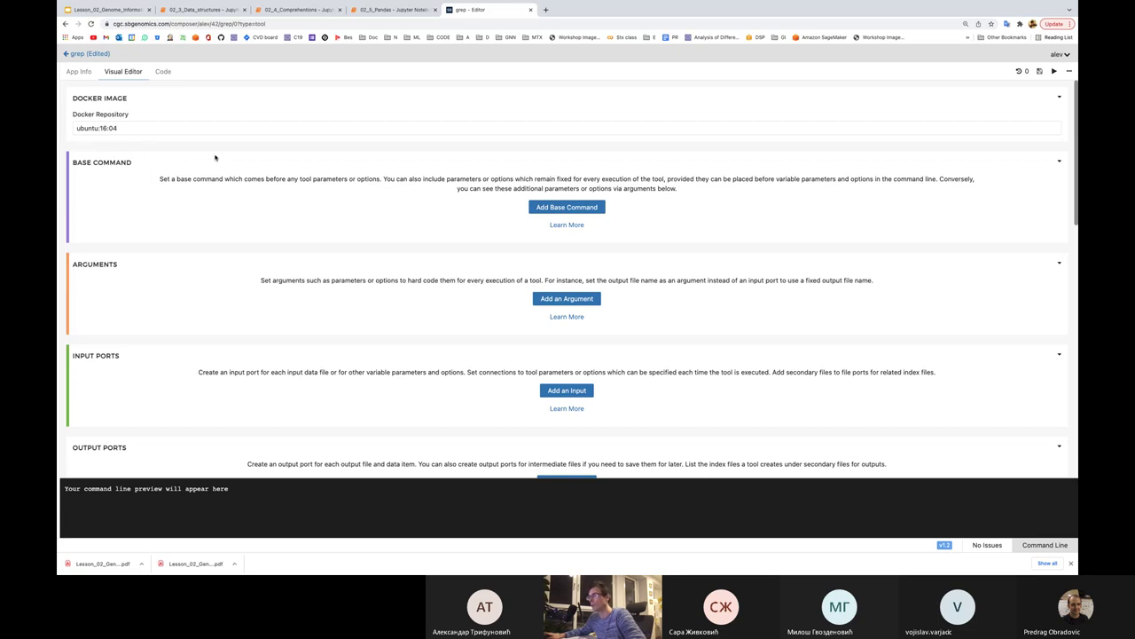
# Add grep as the tool's base command
pyautogui.click(546, 211)
pyautogui.click(86, 182)
pyautogui.write('grep')
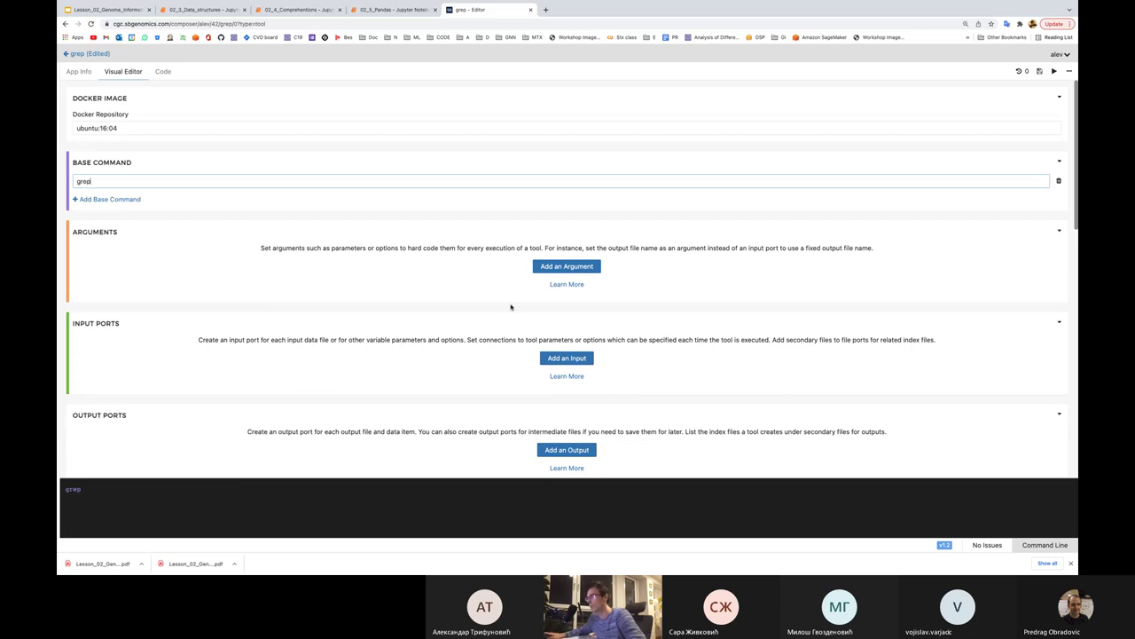
# Add two input ports and make the first one a string input with the ID pattern
pyautogui.click(559, 359)
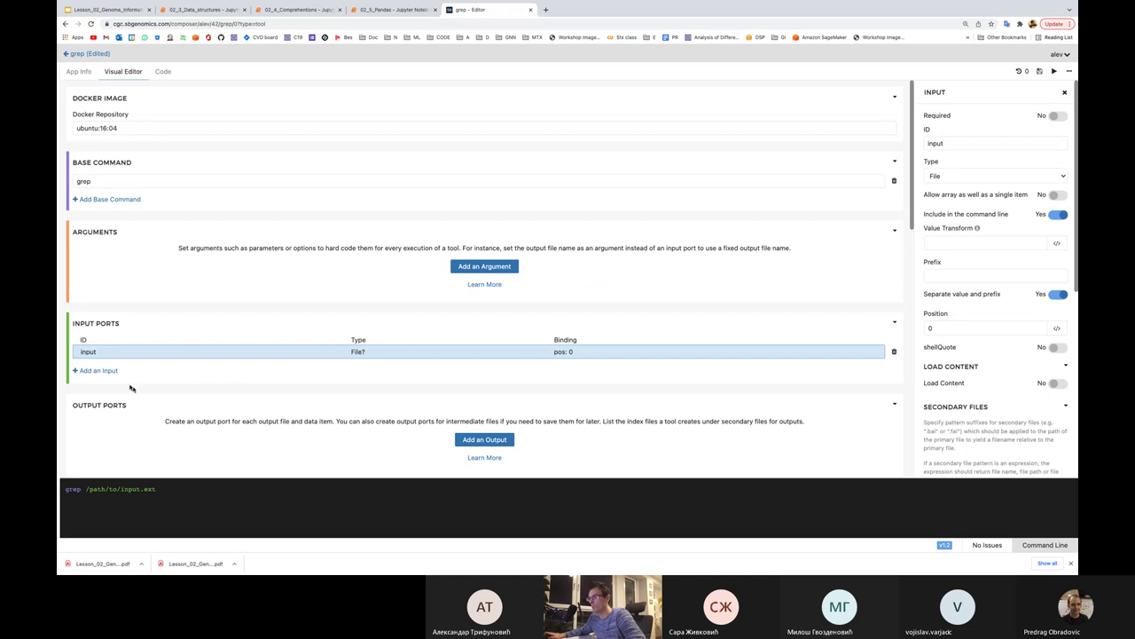
pyautogui.click(93, 370)
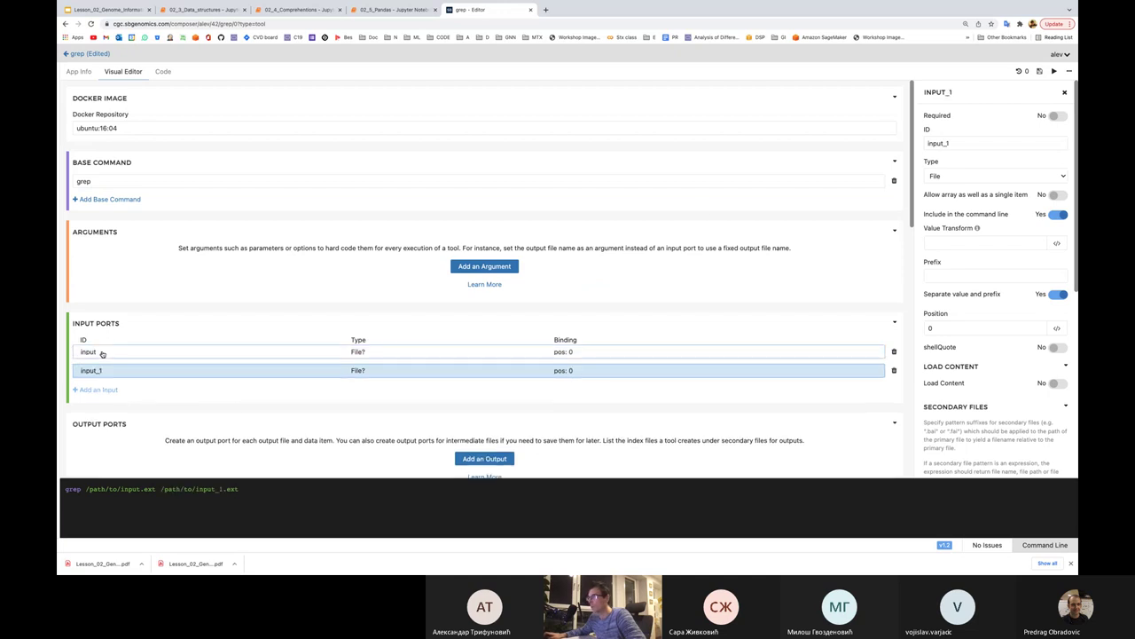
pyautogui.click(102, 353)
pyautogui.click(954, 175)
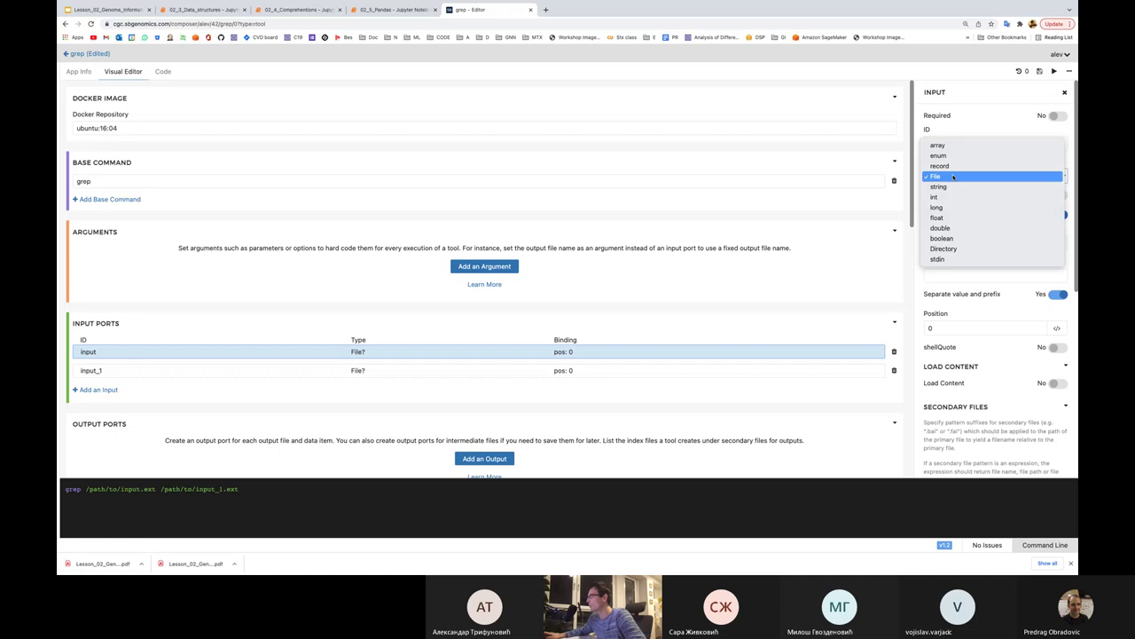
pyautogui.click(945, 186)
pyautogui.doubleClick(956, 142)
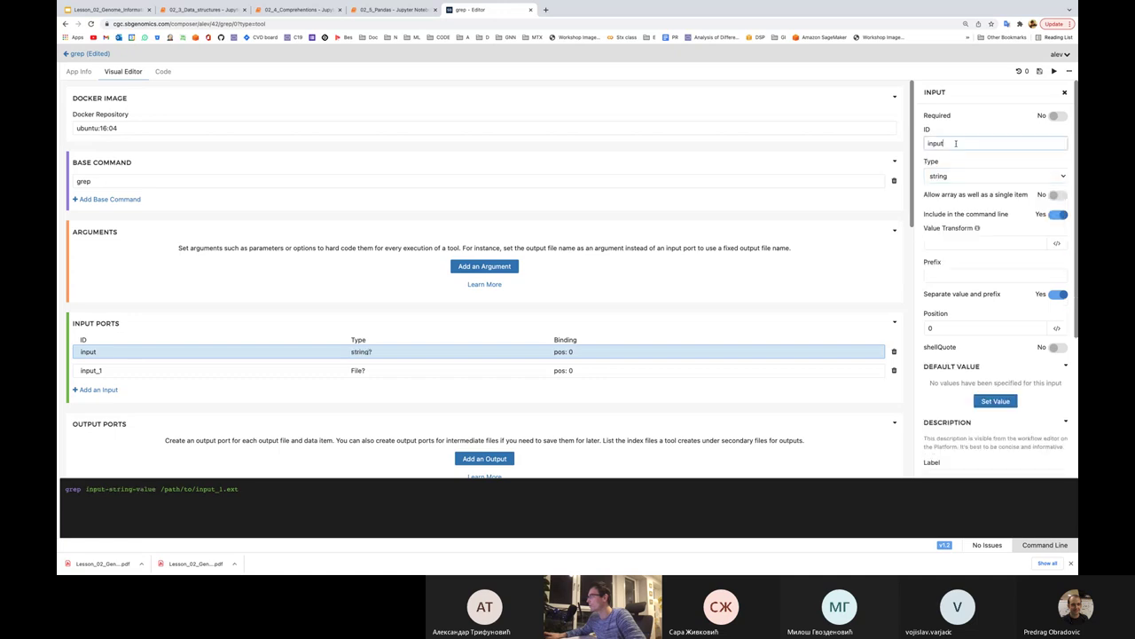
pyautogui.write('pa')
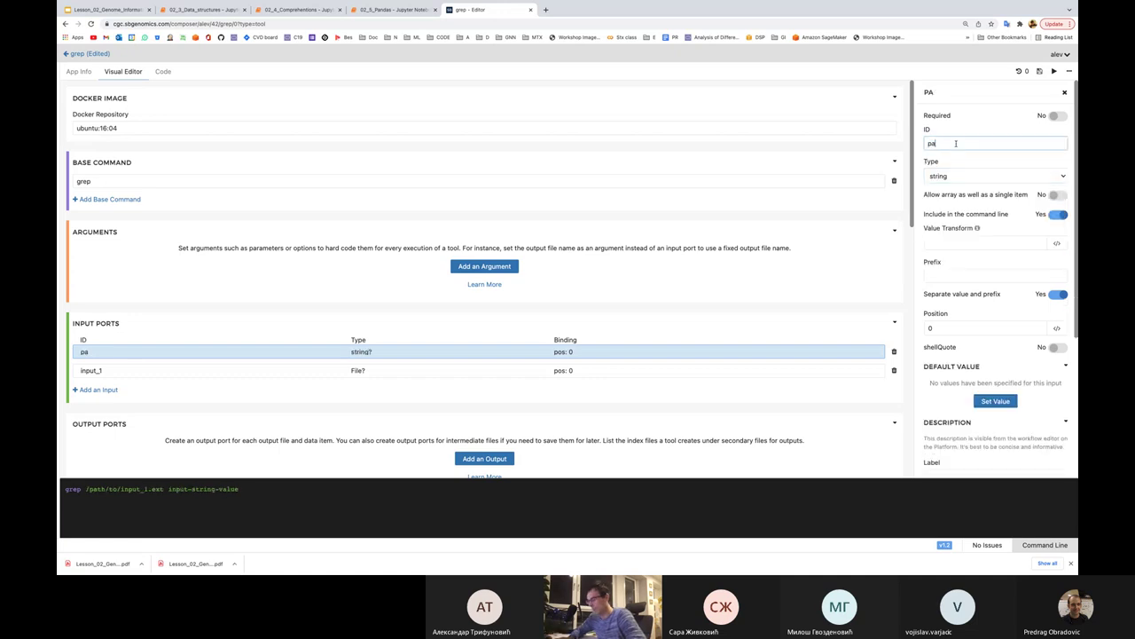
pyautogui.write('ttern')
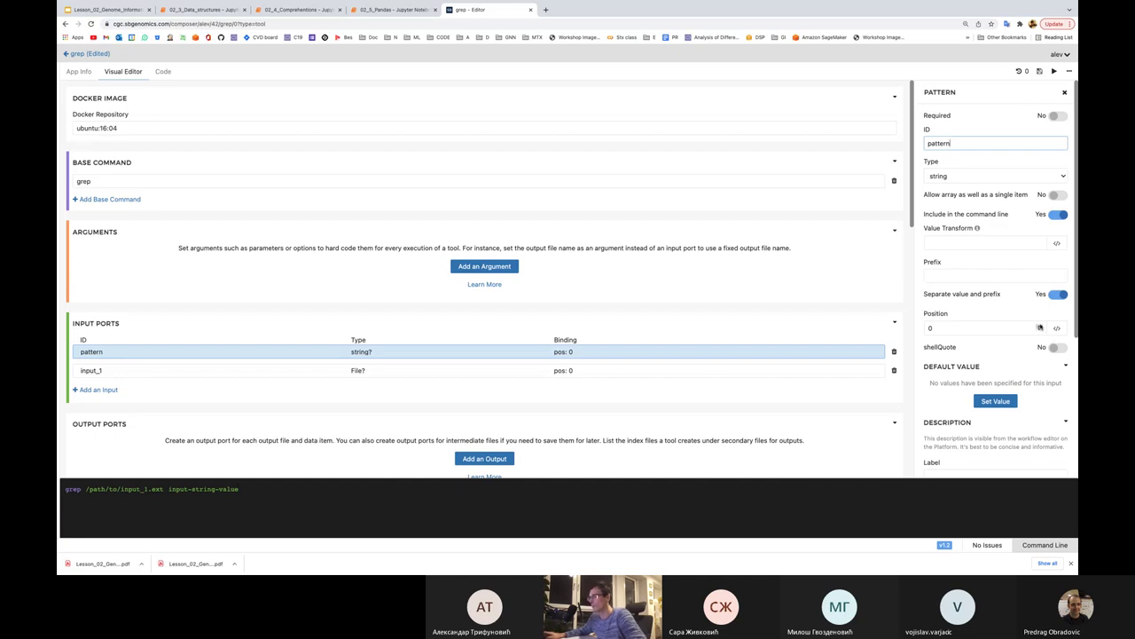
# Give the second input port the ID file and set its position to 1
pyautogui.click(94, 373)
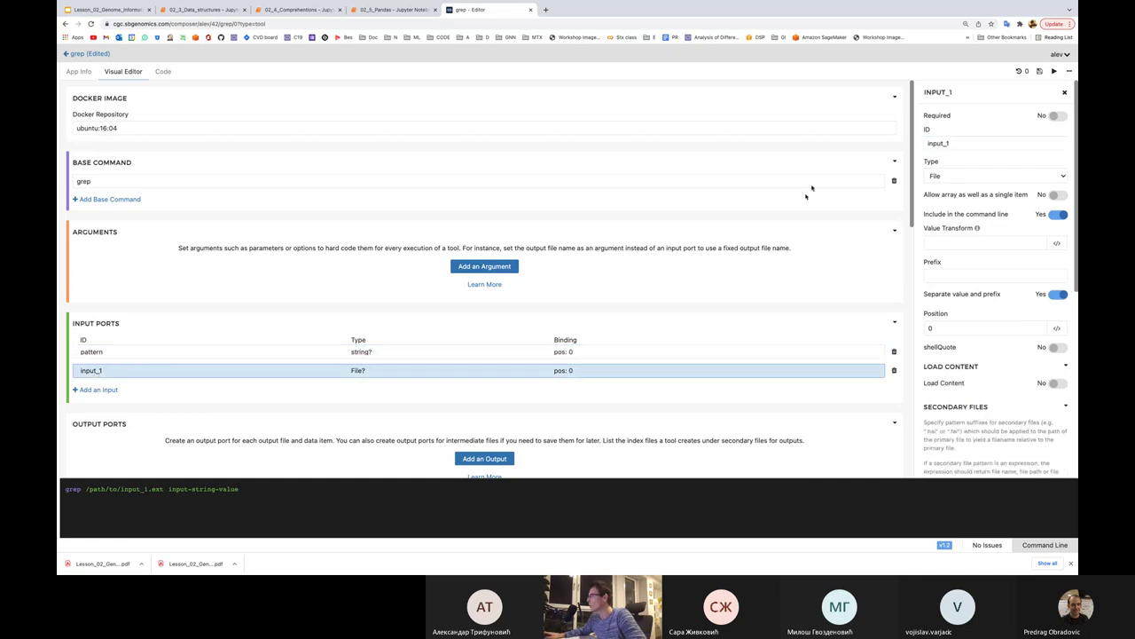
pyautogui.moveTo(958, 142); pyautogui.dragTo(922, 144)
pyautogui.write('file')
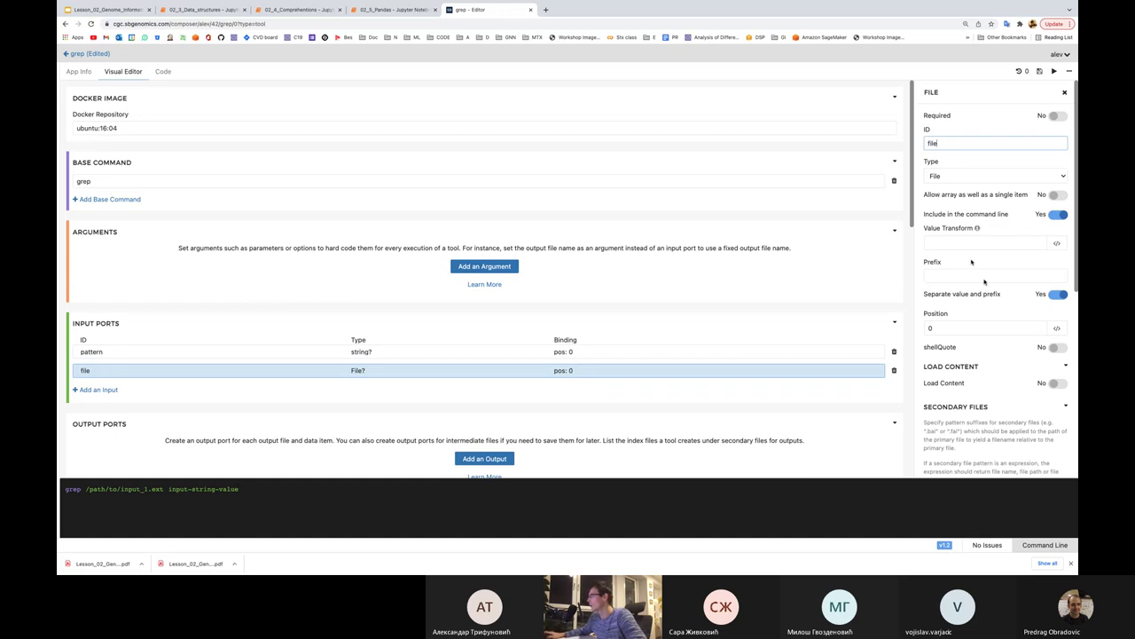
pyautogui.click(1036, 326)
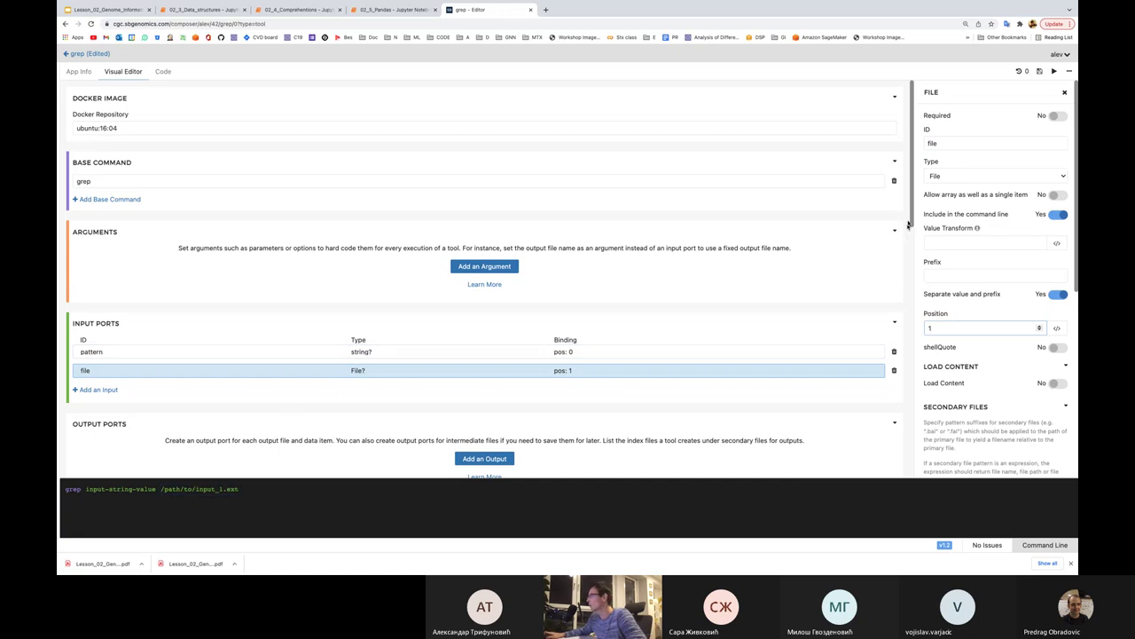
pyautogui.click(98, 424)
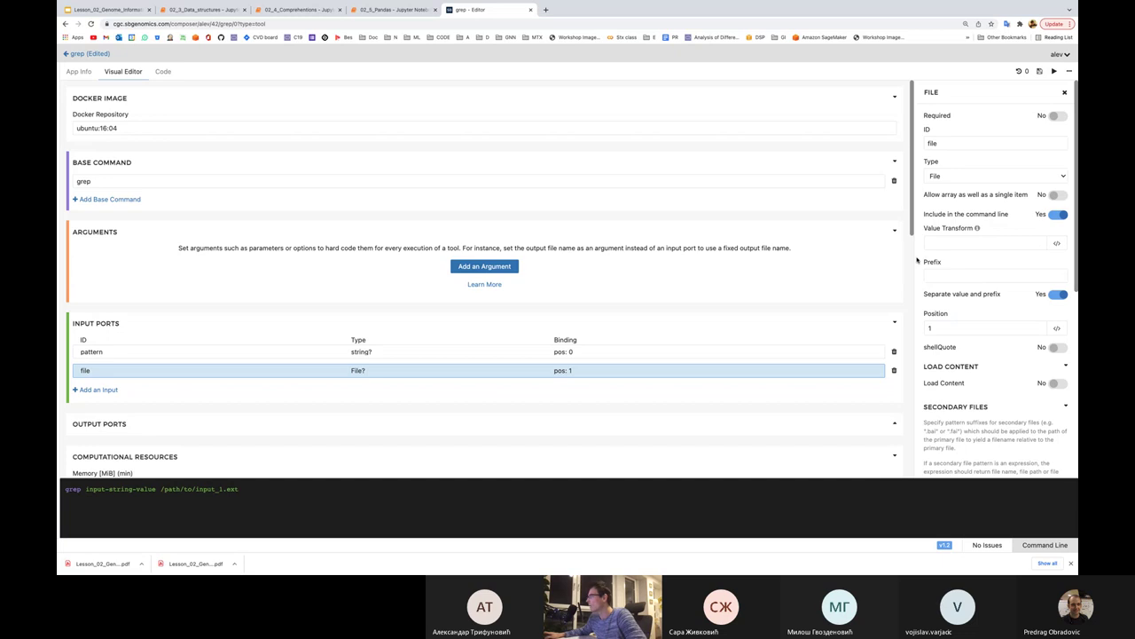
pyautogui.click(951, 142)
pyautogui.press('BackSpace')
pyautogui.press('BackSpace')
pyautogui.press('BackSpace')
pyautogui.press('BackSpace')
pyautogui.write('output')
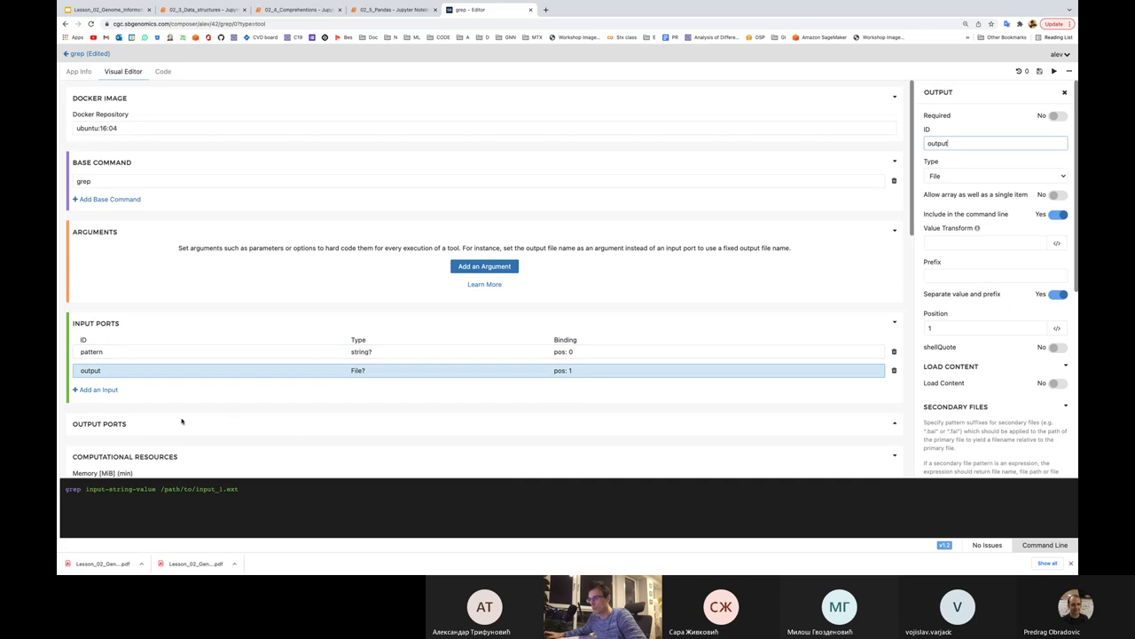
pyautogui.scroll(-1, 182, 421)
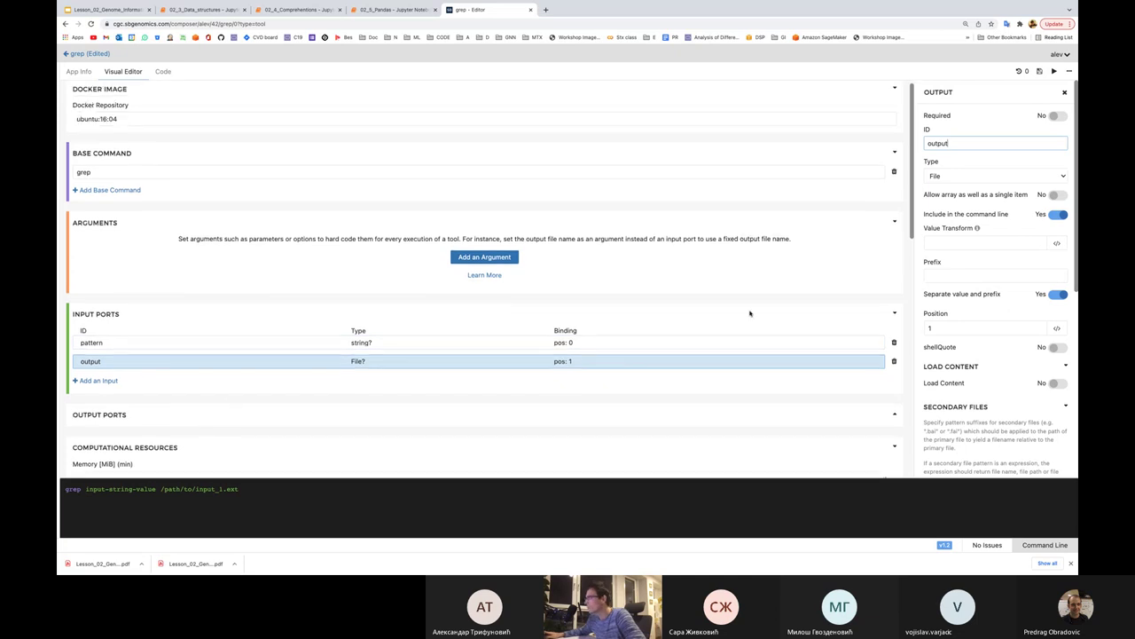
pyautogui.hotkey('ctrl', 'a')
pyautogui.write('file')
pyautogui.click(173, 419)
# Add an output port to the tool and set its glob to out.txt
pyautogui.scroll(-2, 463, 401)
pyautogui.click(495, 406)
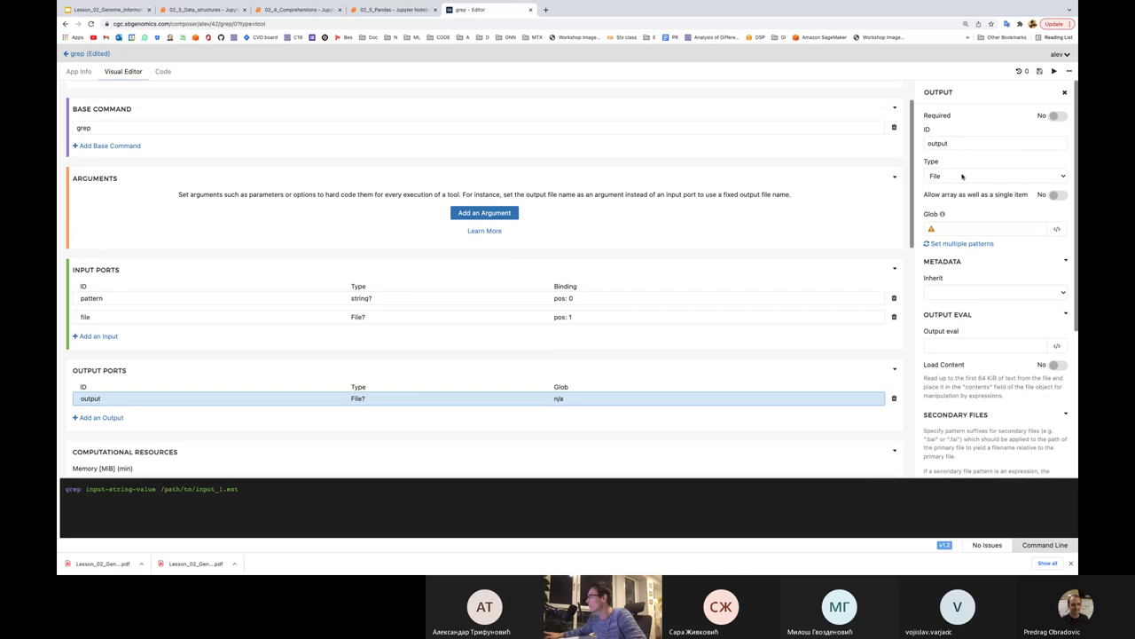
pyautogui.click(960, 229)
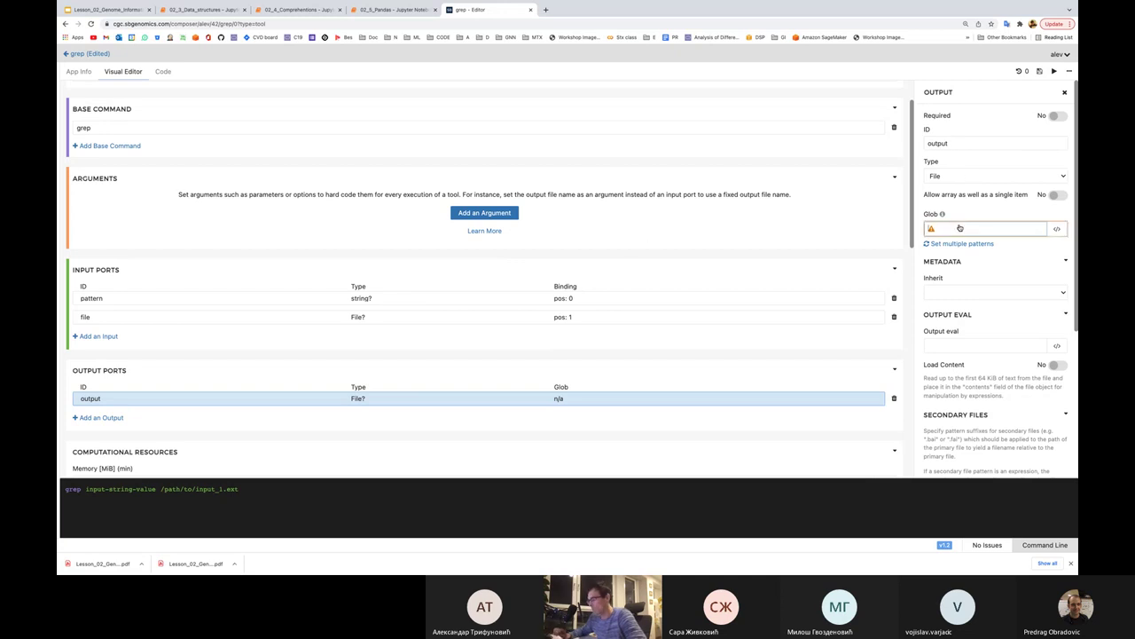
pyautogui.write('out.txt')
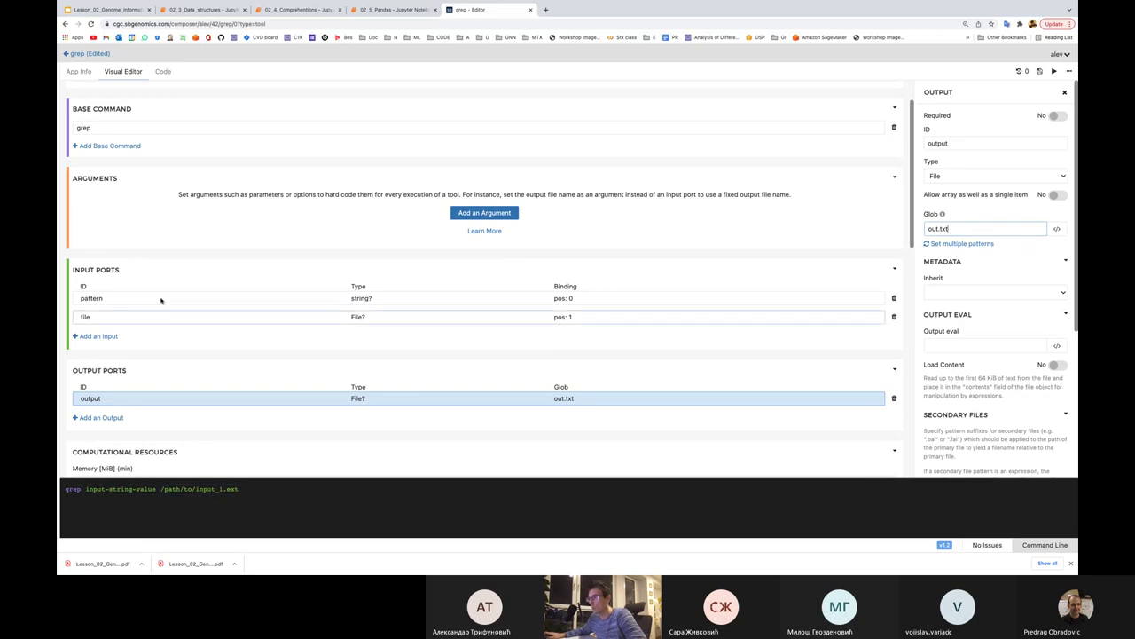
# Add an argument to the tool with the value > out.txt and set its position to 2
pyautogui.click(477, 214)
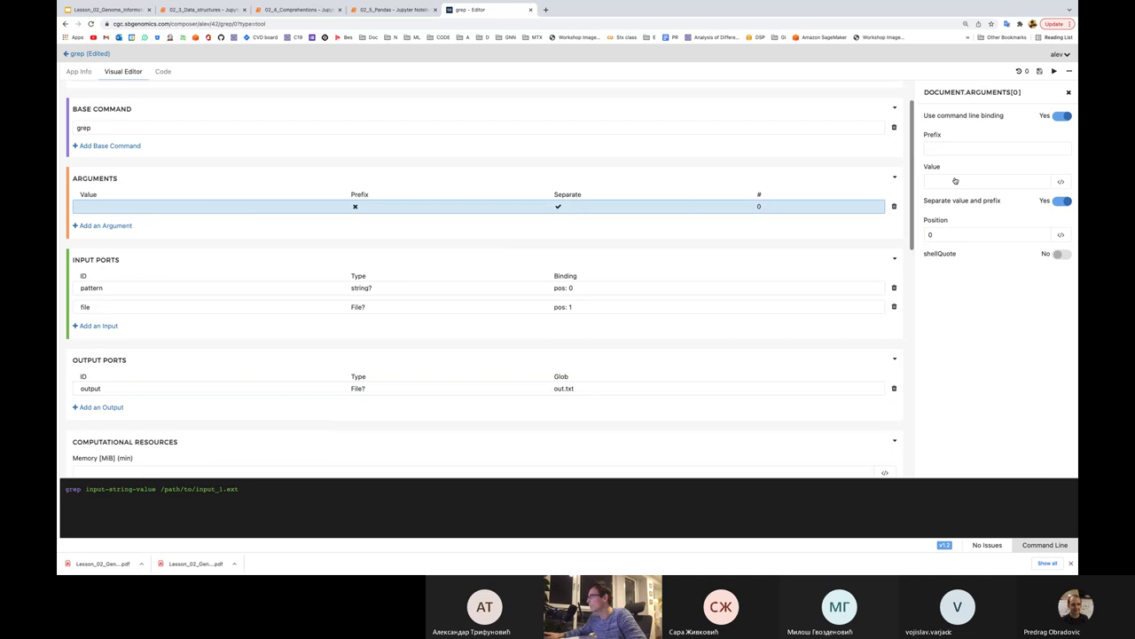
pyautogui.click(944, 146)
pyautogui.click(942, 183)
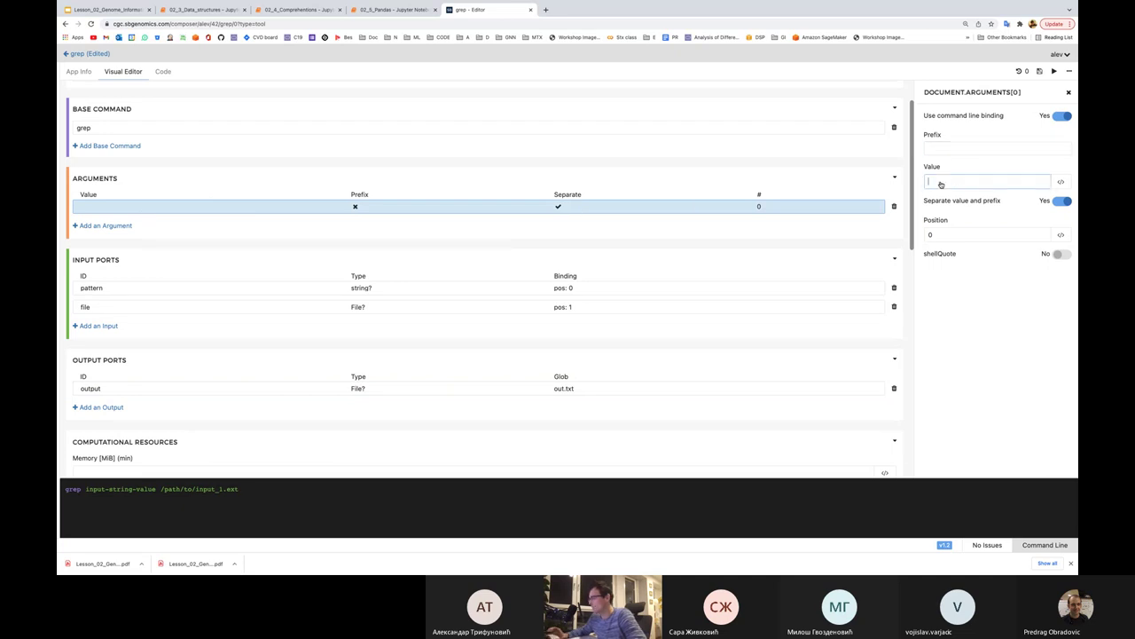
pyautogui.write('>')
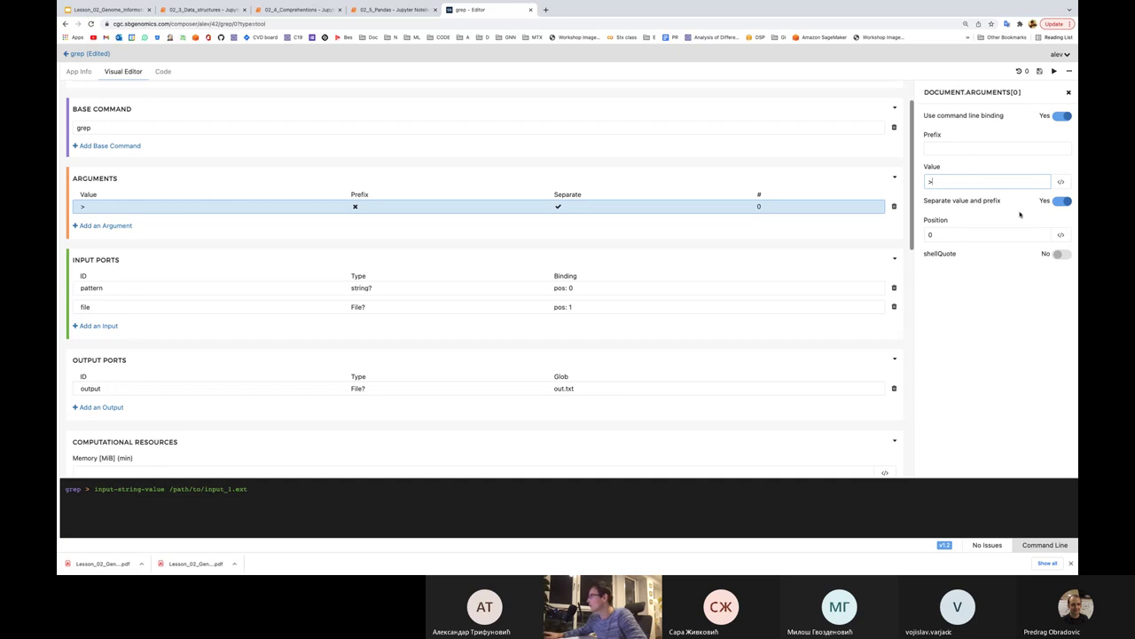
pyautogui.write(' out.txt')
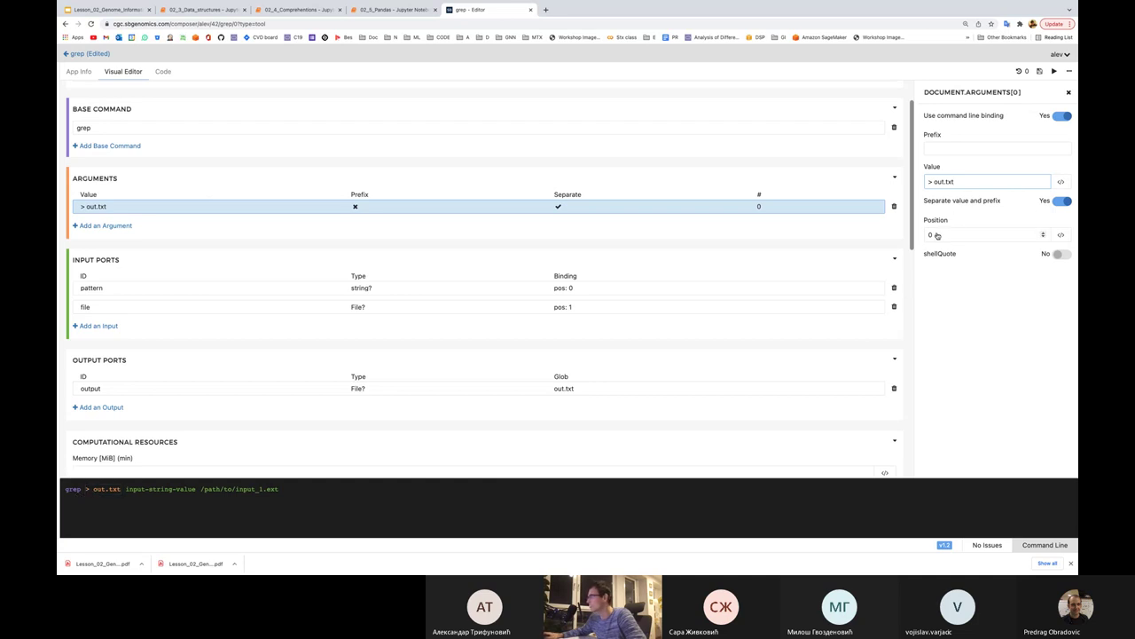
pyautogui.click(1043, 232)
pyautogui.click(1043, 232)
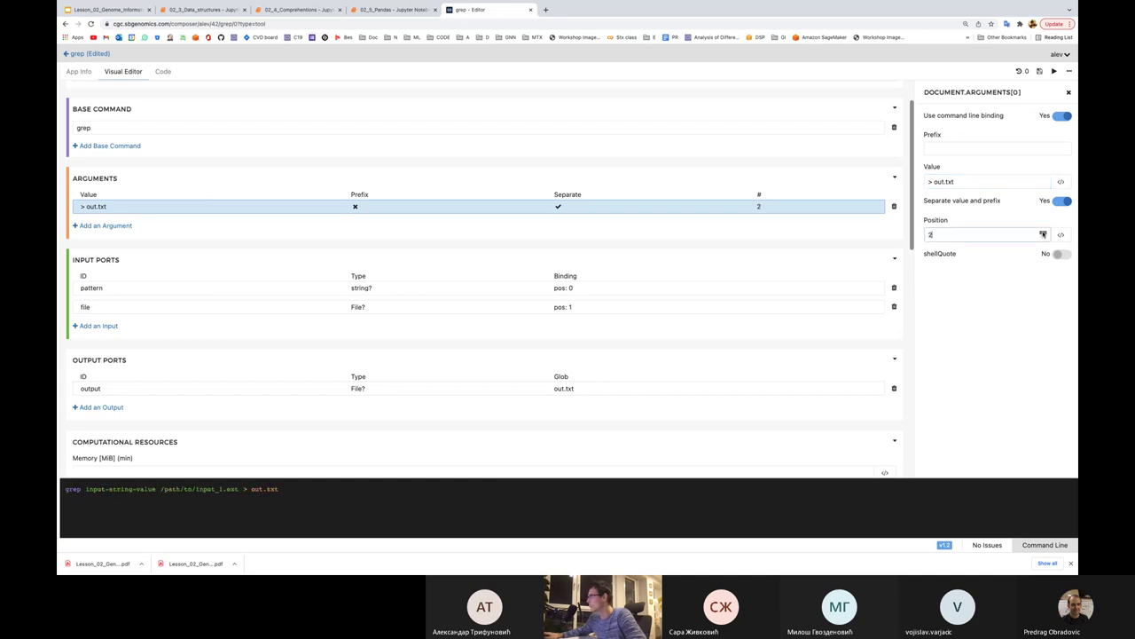
pyautogui.click(277, 505)
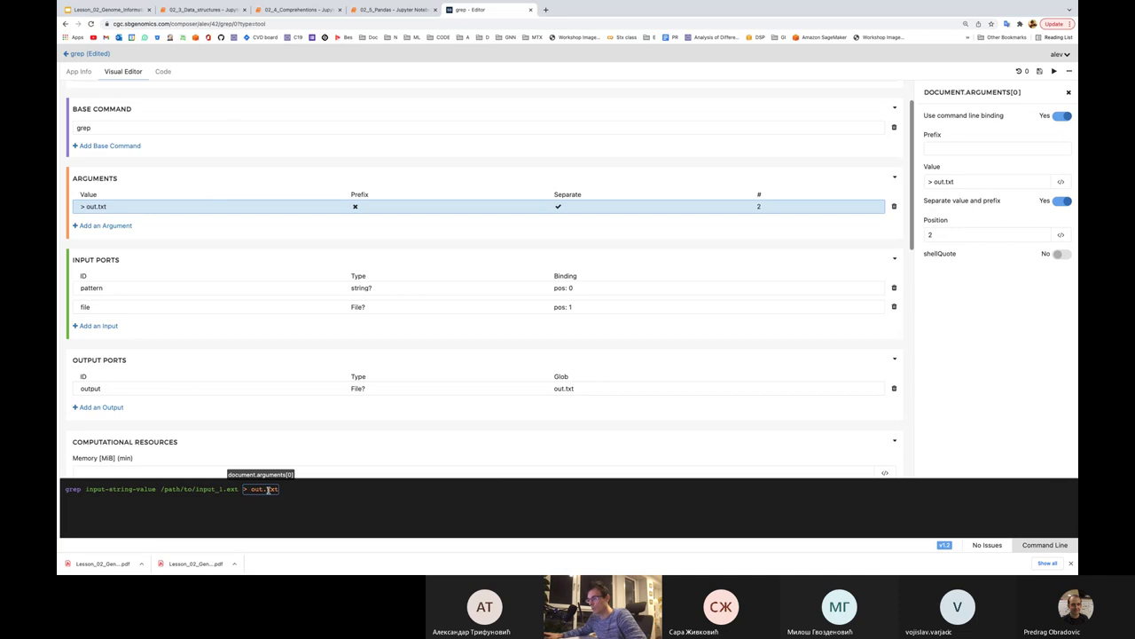
# Try the wildcard glob *.txt on the output port and restore it to out.txt
pyautogui.click(108, 394)
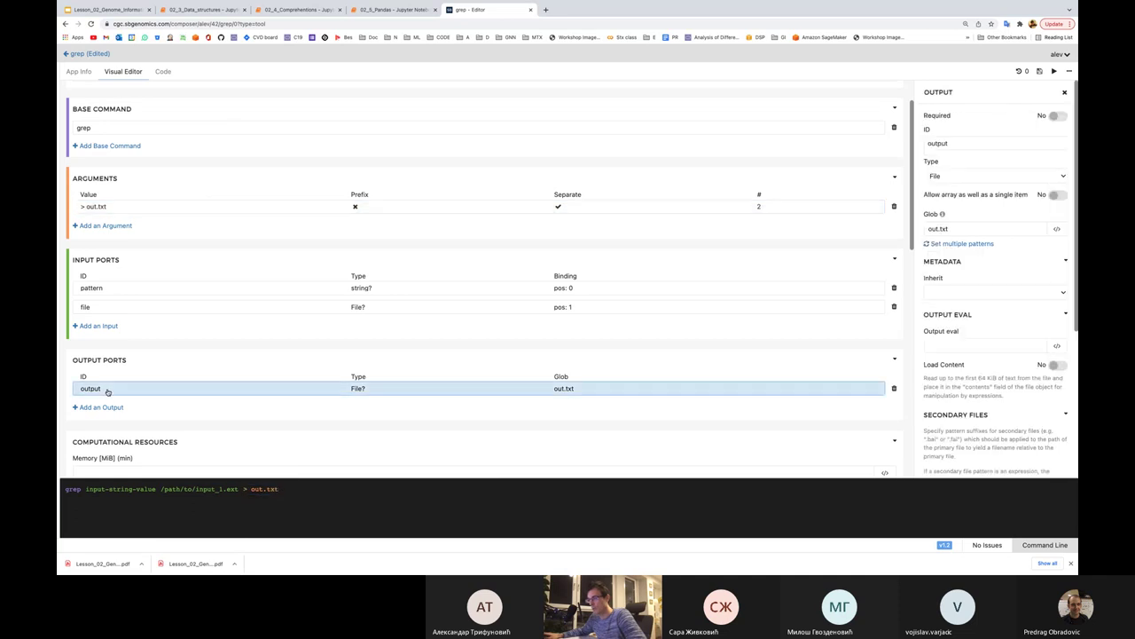
pyautogui.click(958, 229)
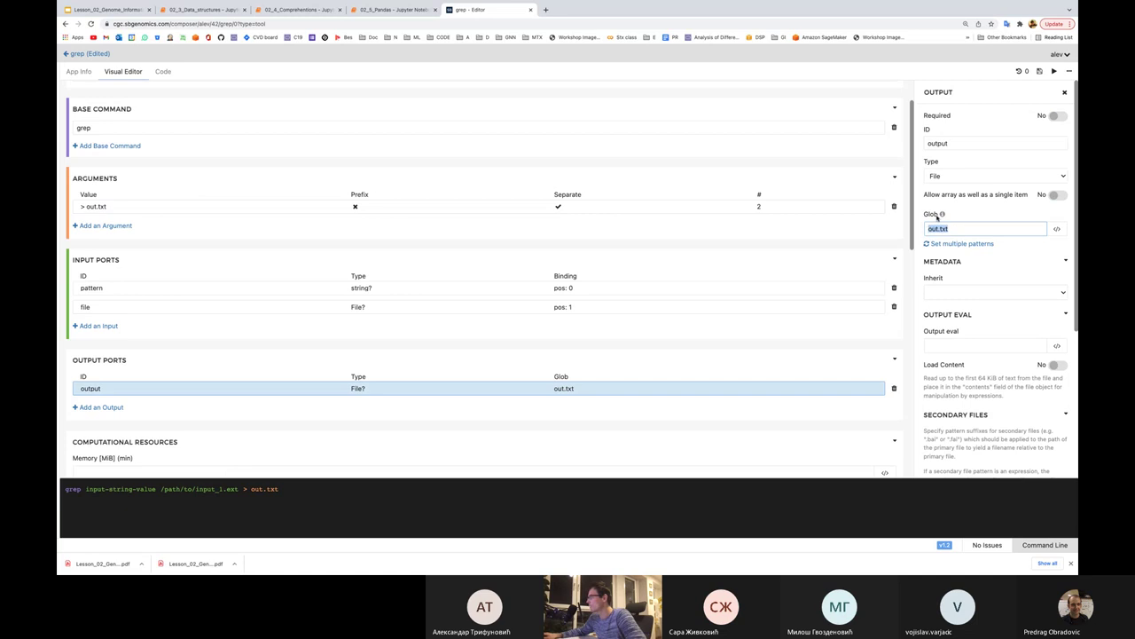
pyautogui.moveTo(942, 215)
pyautogui.press('Delete')
pyautogui.press('Delete')
pyautogui.press('Delete')
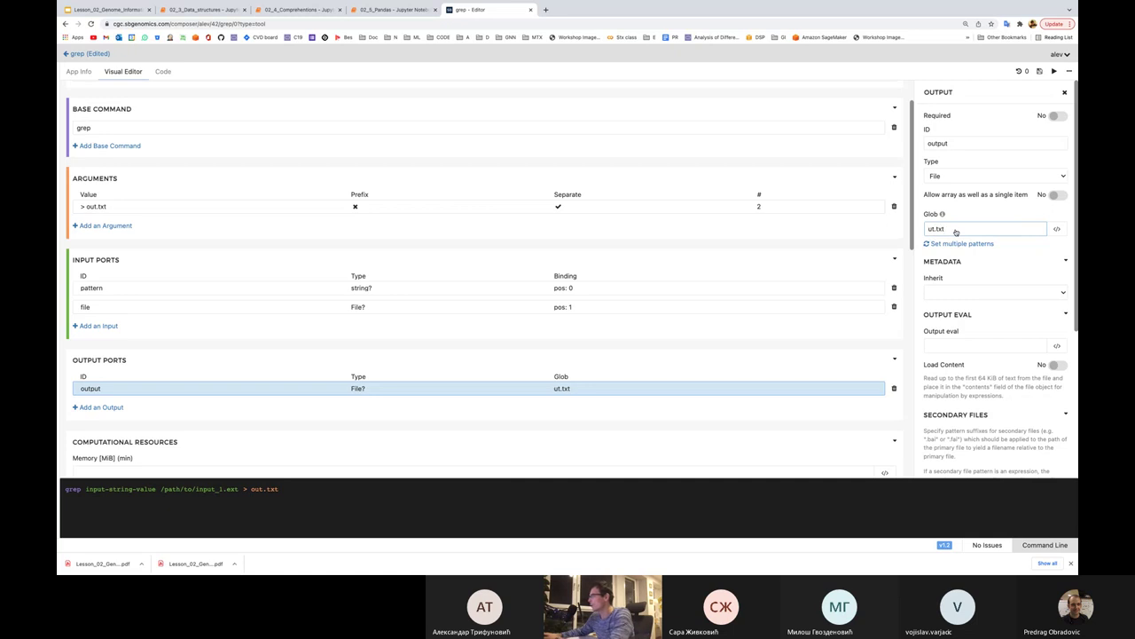
pyautogui.write('*')
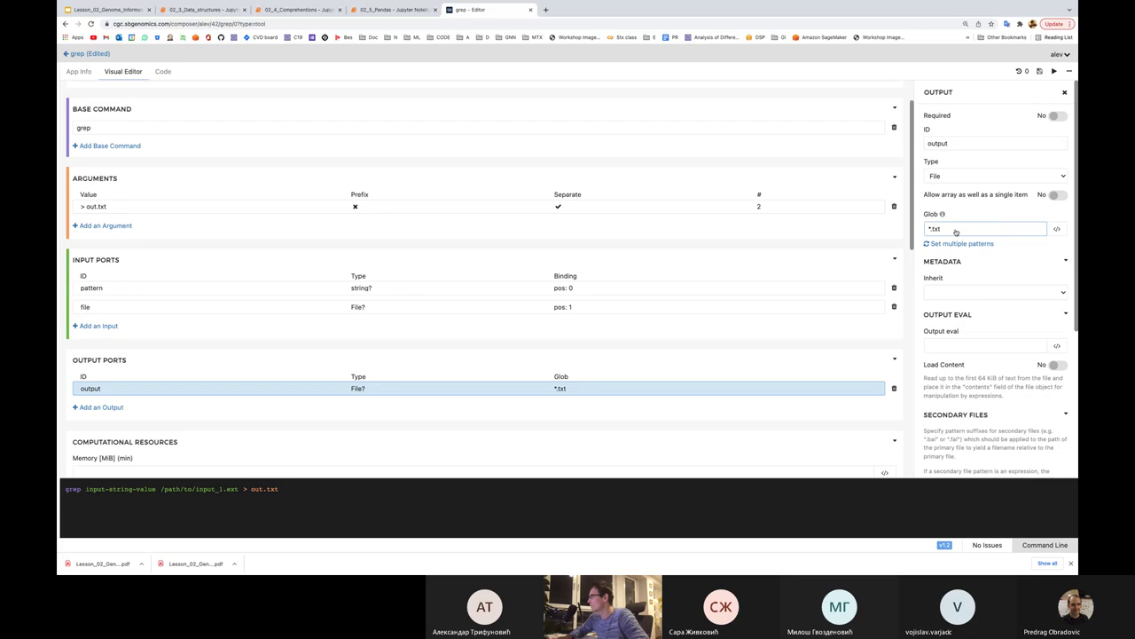
pyautogui.press('BackSpace')
pyautogui.write('ou')
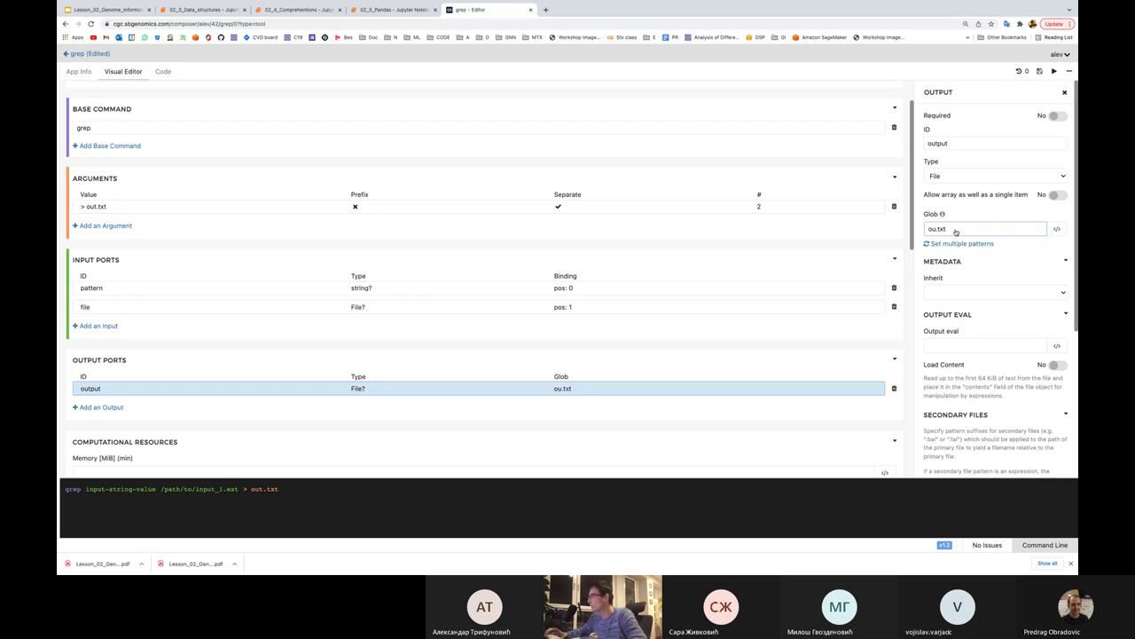
pyautogui.write('t')
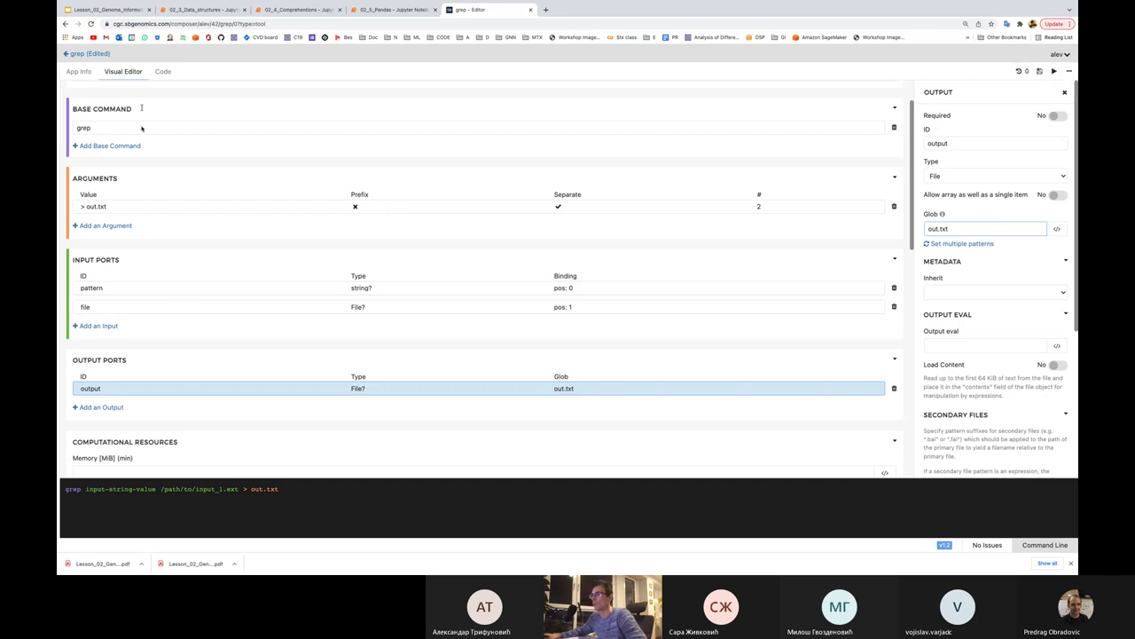
pyautogui.click(163, 353)
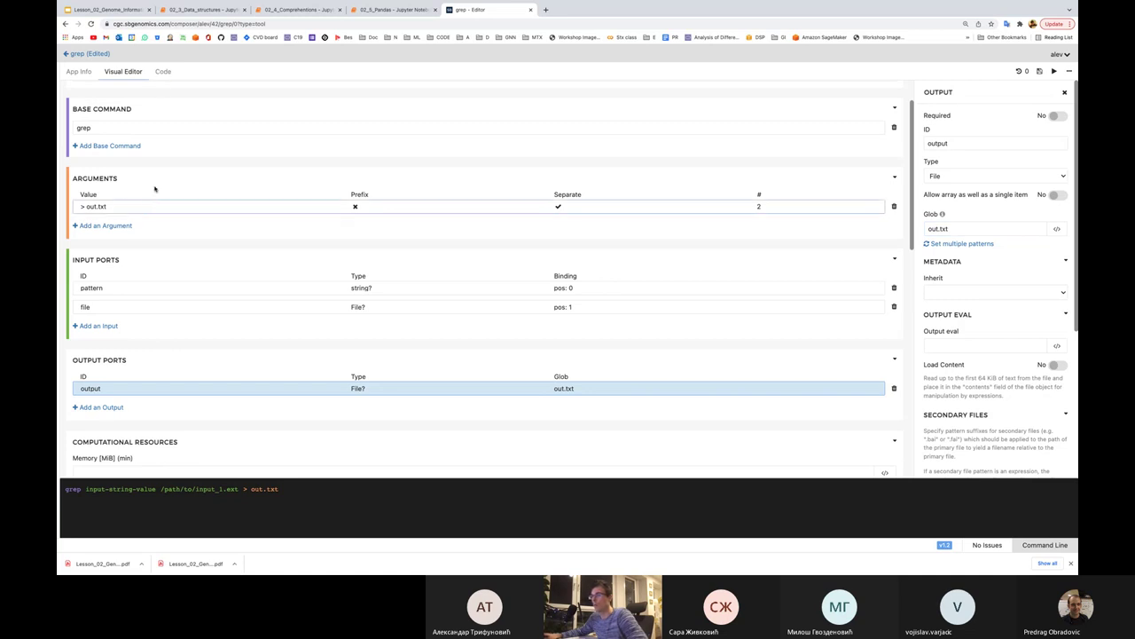
# Review the tool's code from its inputs to its Docker requirement and return to the visual editor
pyautogui.click(164, 73)
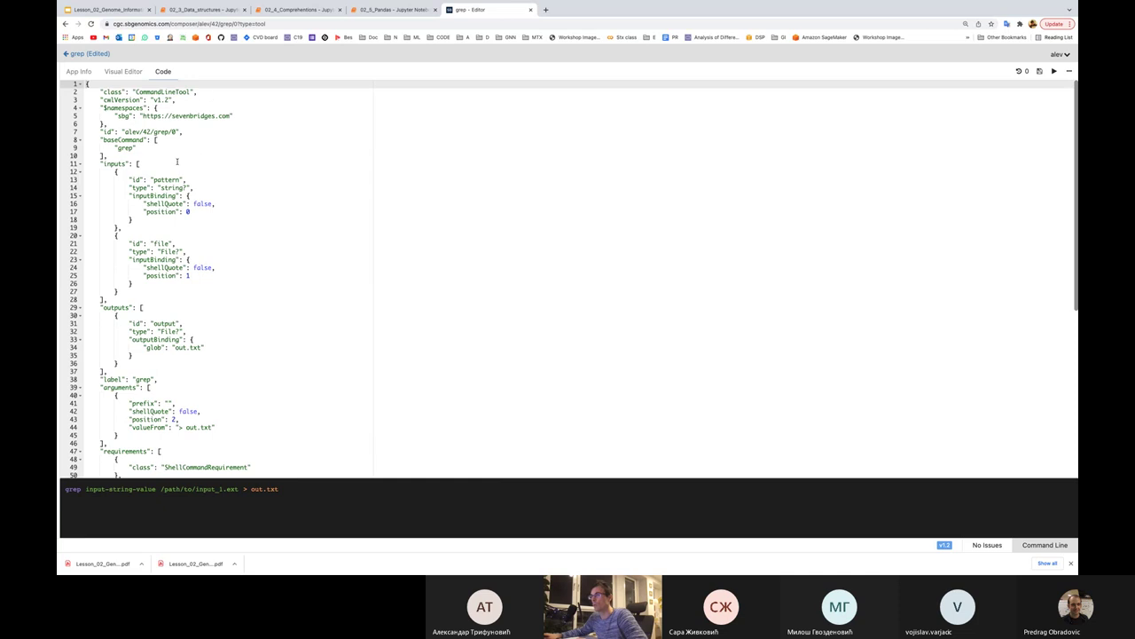
pyautogui.scroll(-10, 177, 162)
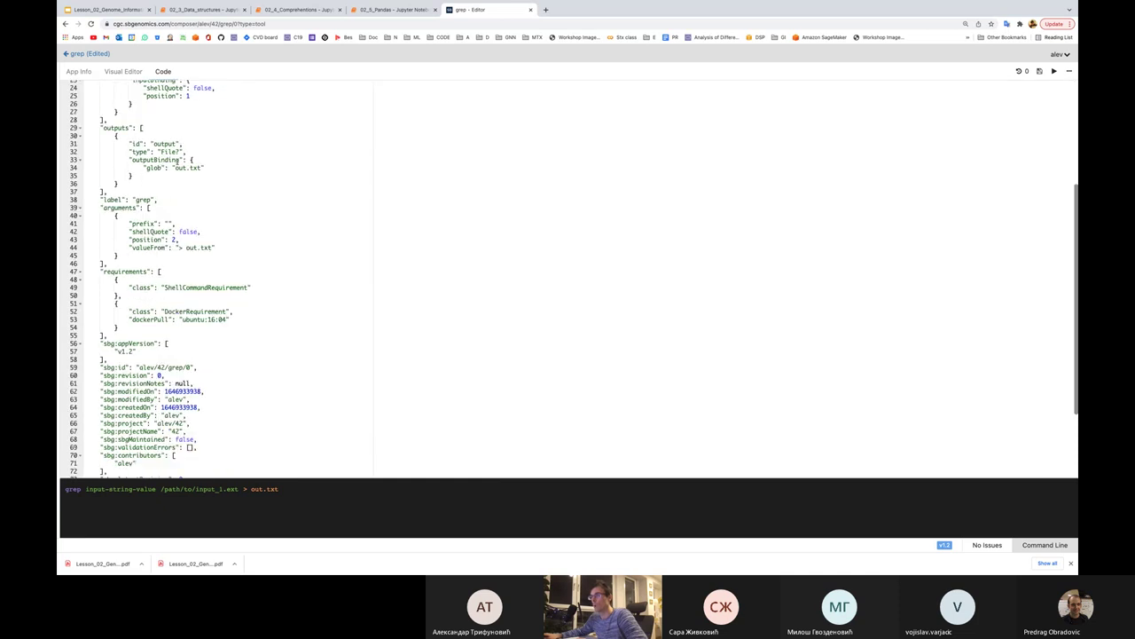
pyautogui.scroll(10, 176, 161)
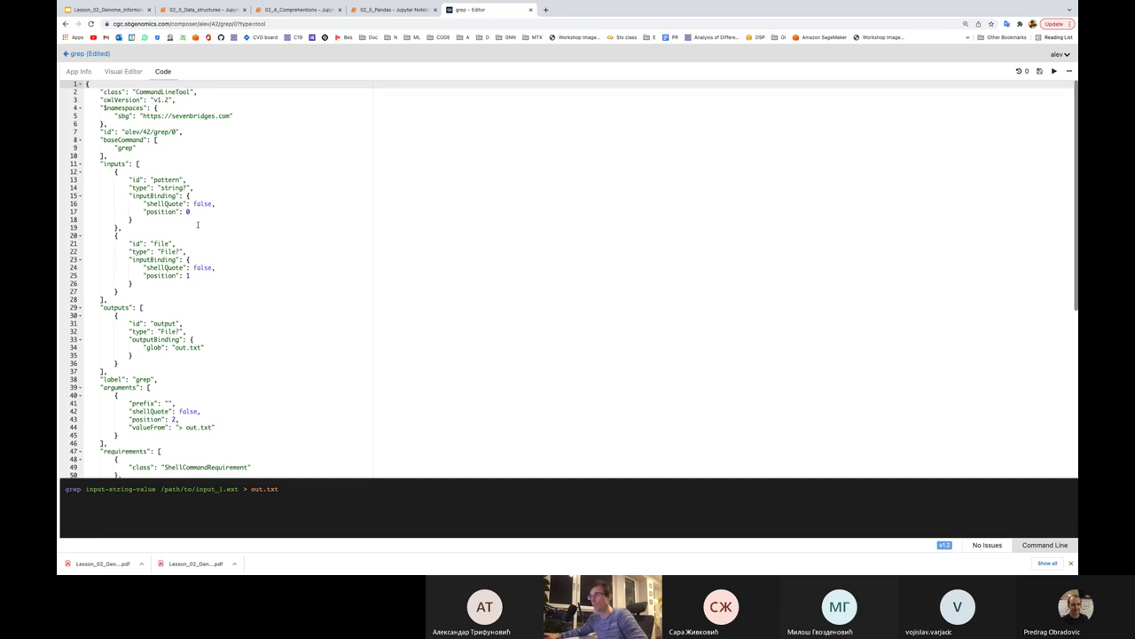
pyautogui.scroll(-10, 198, 225)
pyautogui.scroll(10, 286, 211)
pyautogui.click(123, 71)
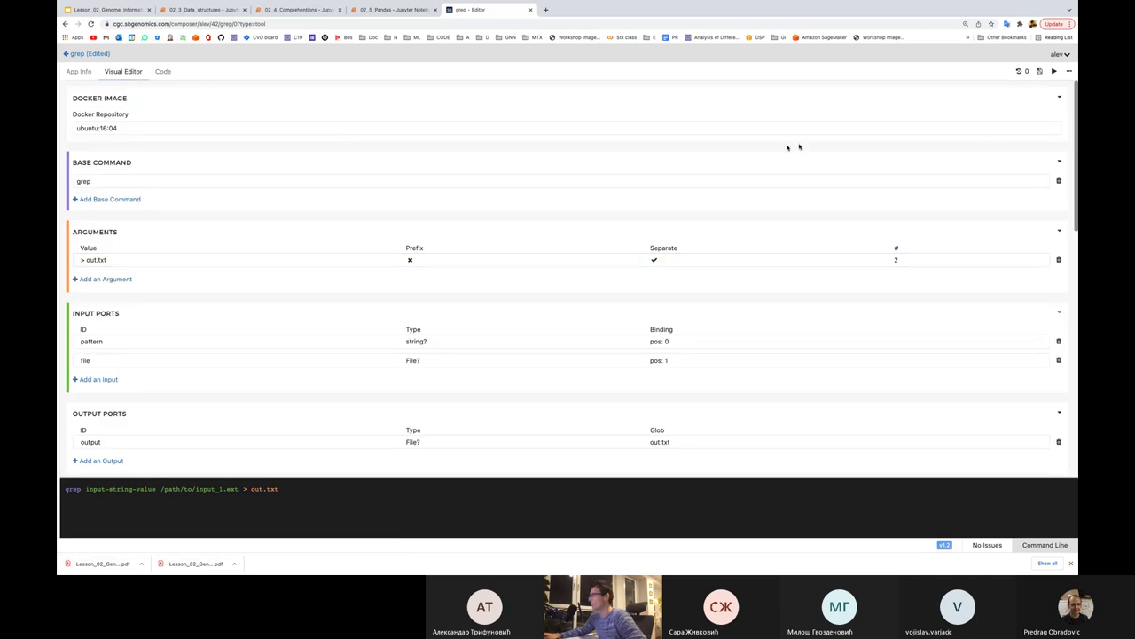
# Save a new revision of the tool with the revision note gre and create a draft task to run it
pyautogui.click(1040, 71)
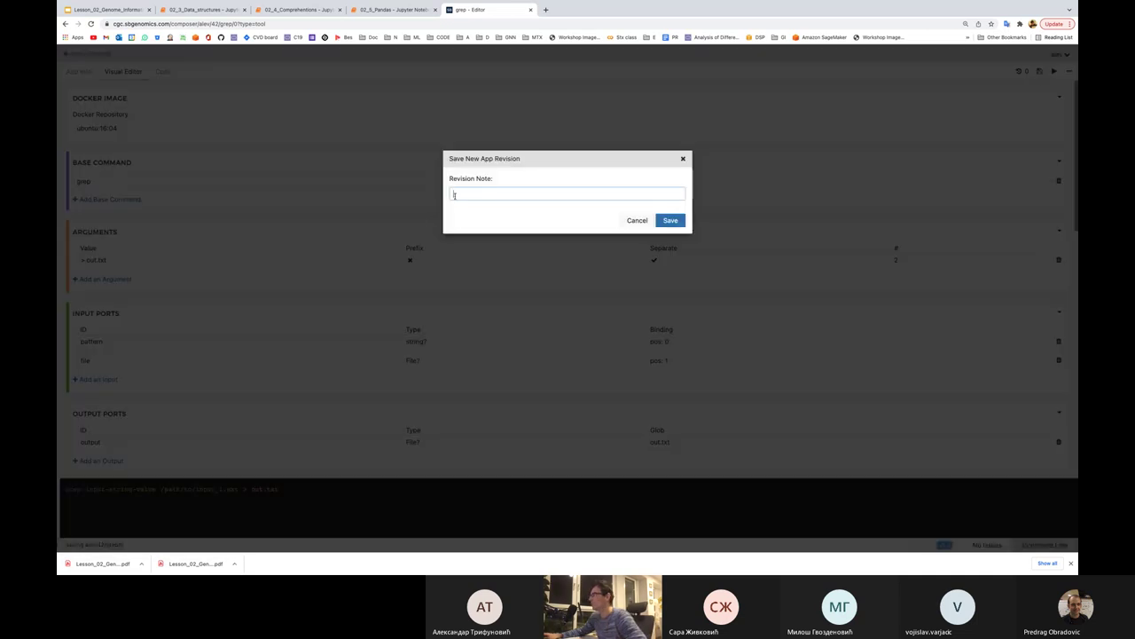
pyautogui.write('gre')
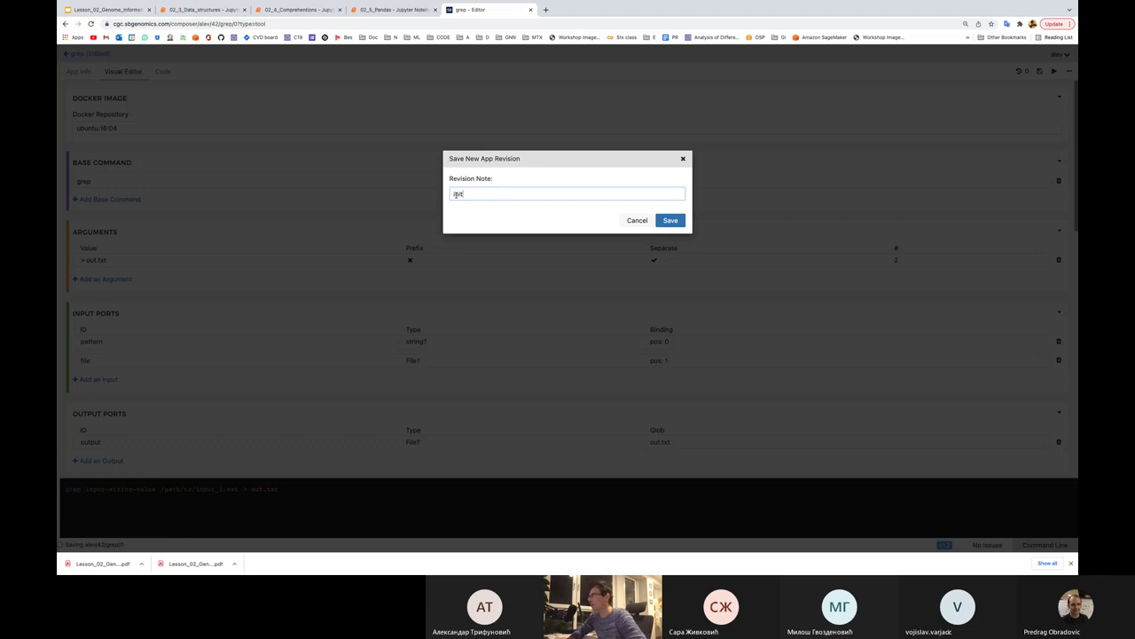
pyautogui.press('Return')
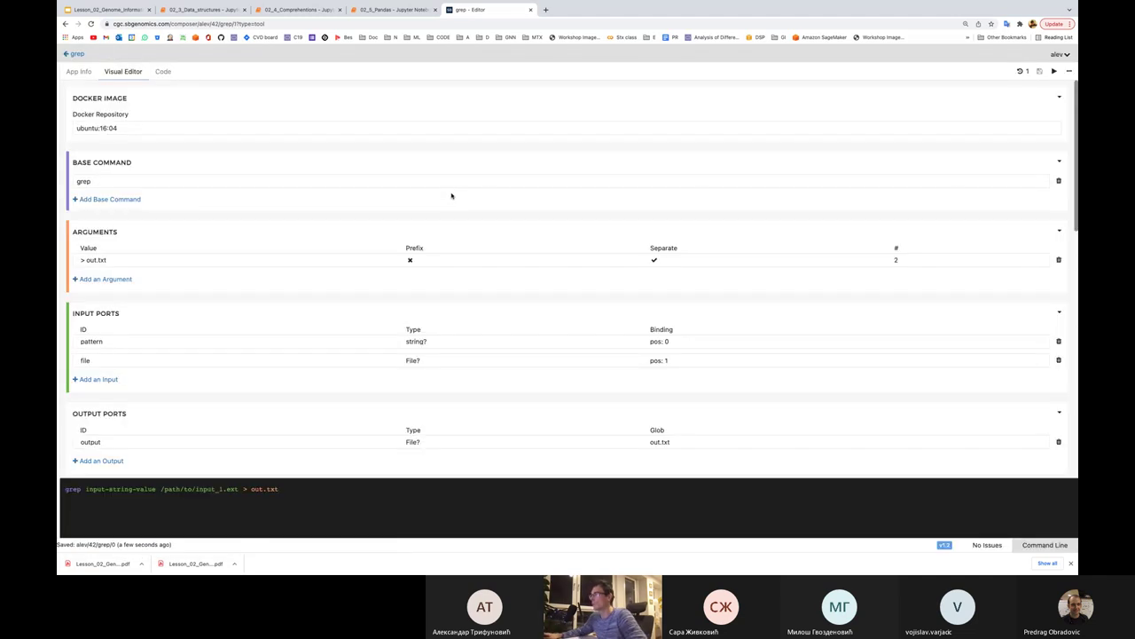
pyautogui.click(1055, 71)
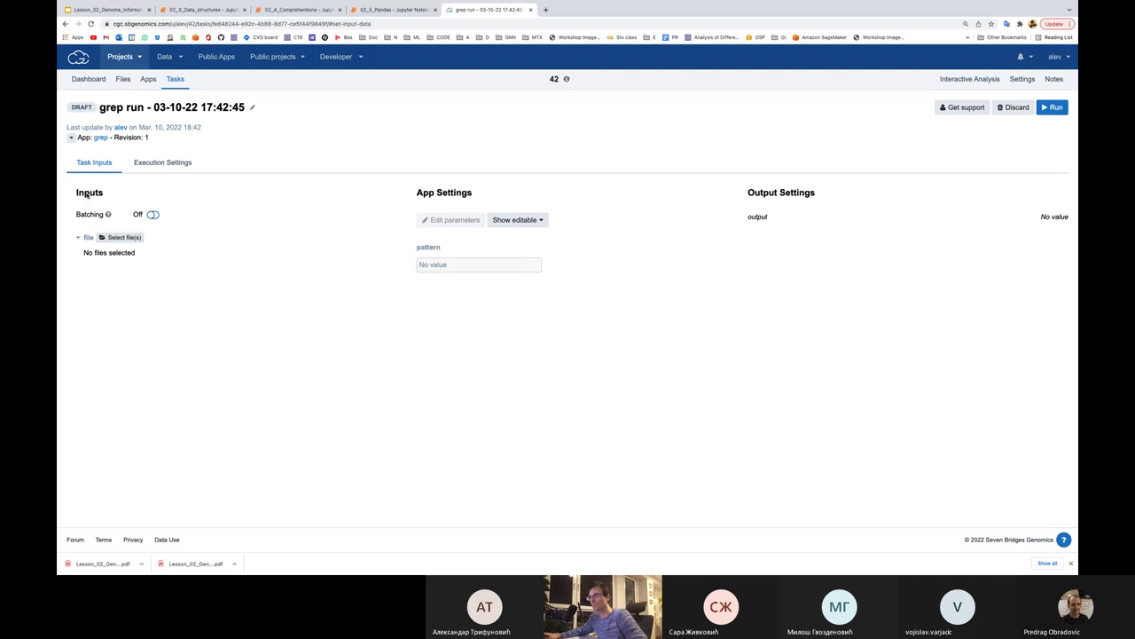
# Check the task's file input for available files, open the project's files alongside the task, and start adding files from Public Files
pyautogui.click(120, 238)
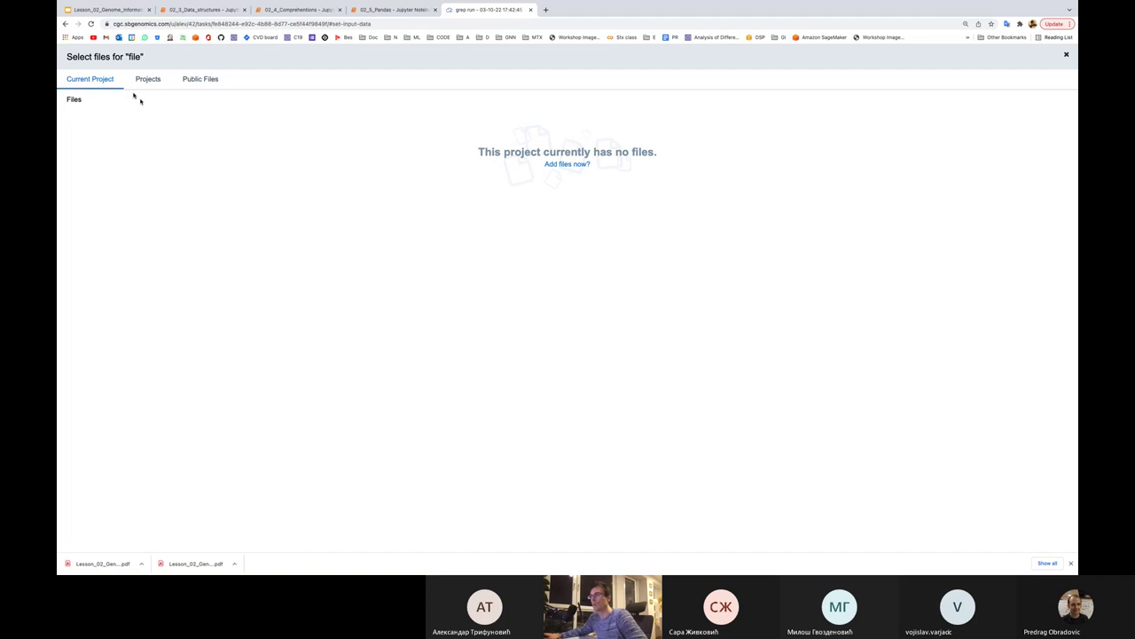
pyautogui.click(1067, 55)
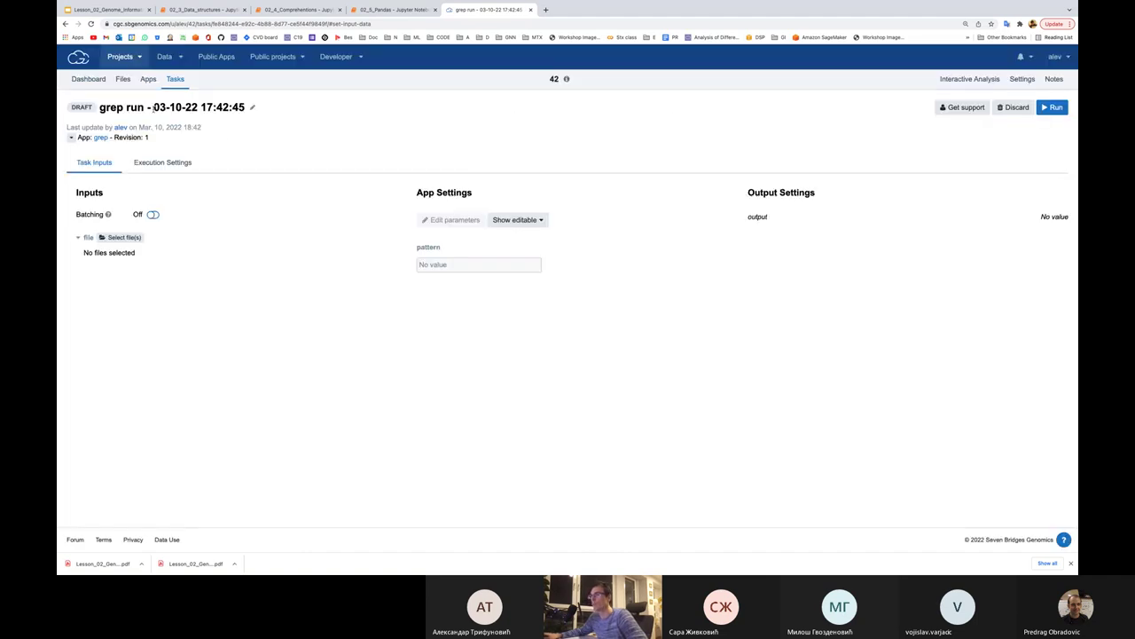
pyautogui.keyDown('super'); pyautogui.click(124, 82); pyautogui.keyUp('super')
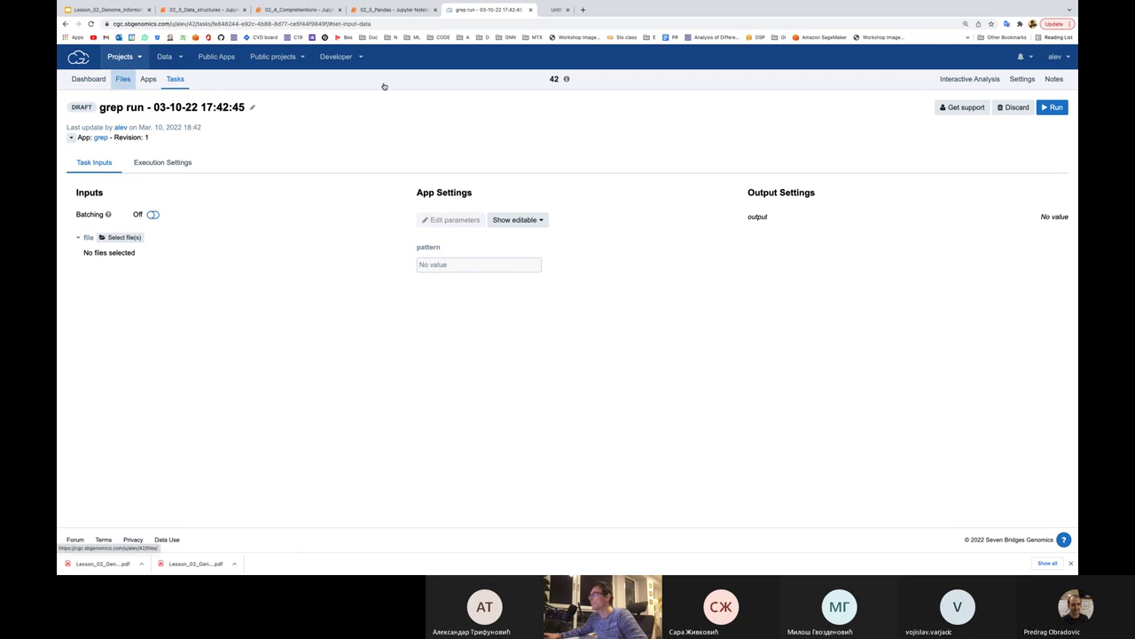
pyautogui.click(560, 13)
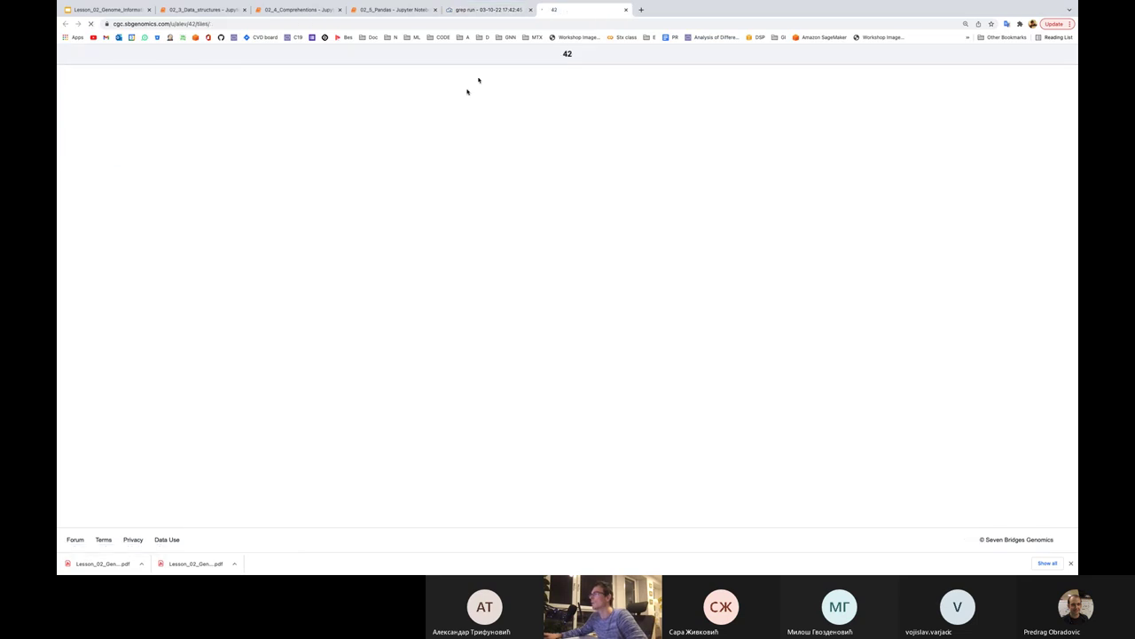
pyautogui.click(461, 10)
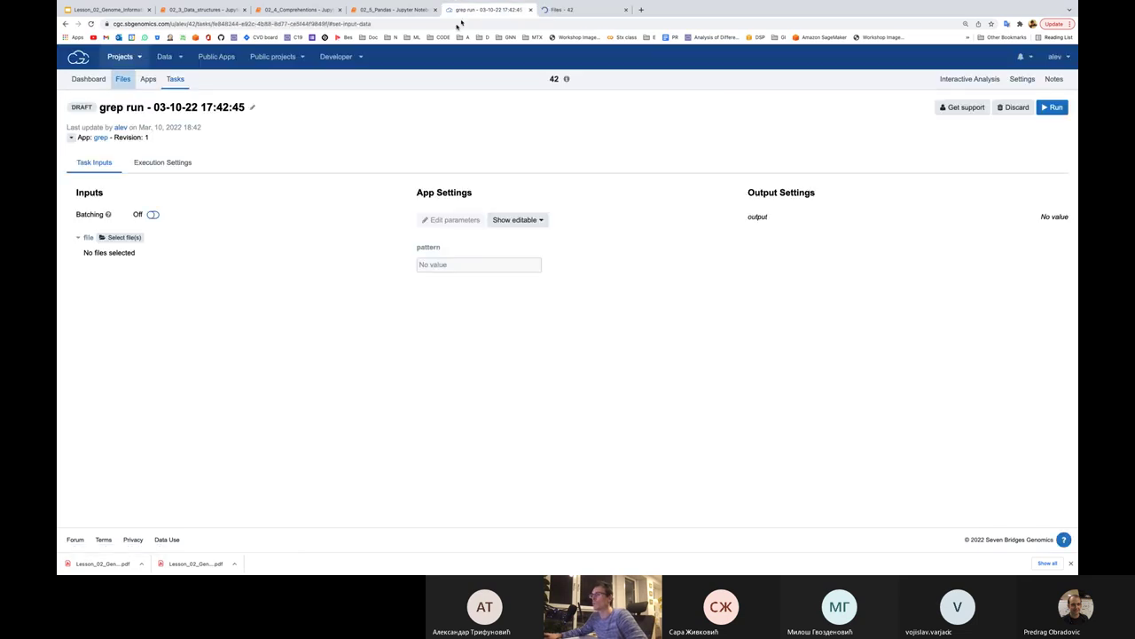
pyautogui.click(569, 11)
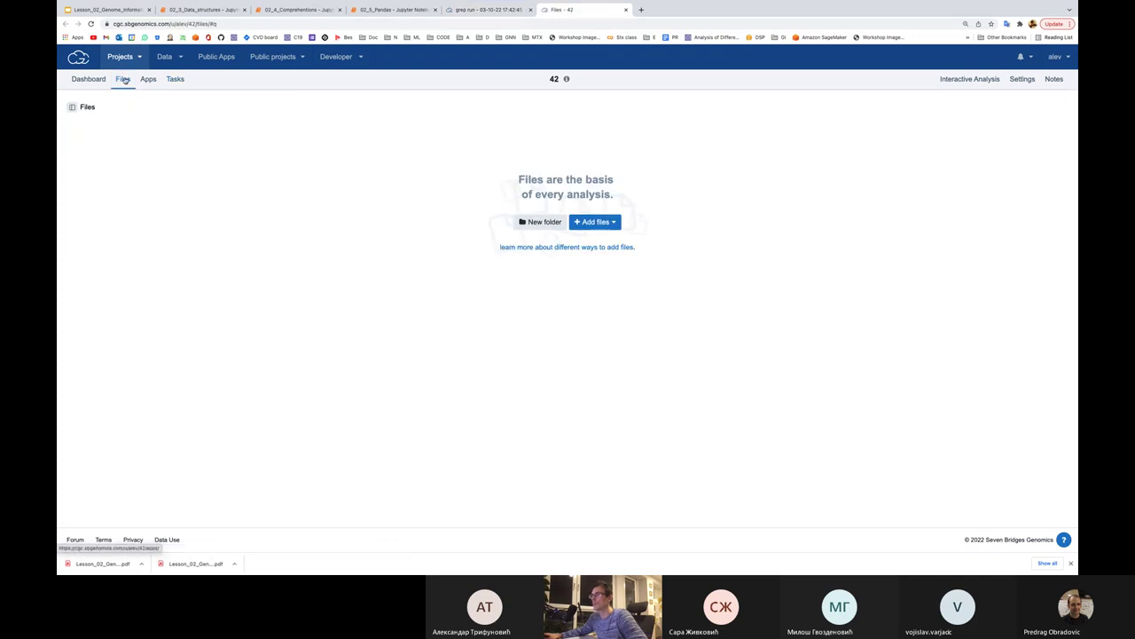
pyautogui.click(595, 223)
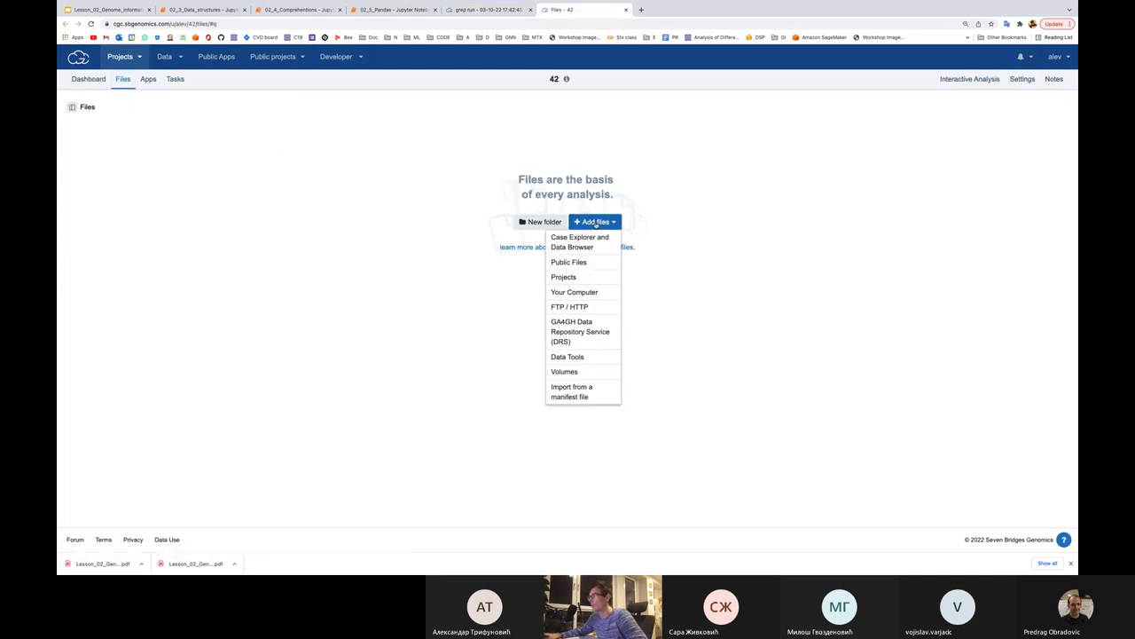
pyautogui.click(576, 263)
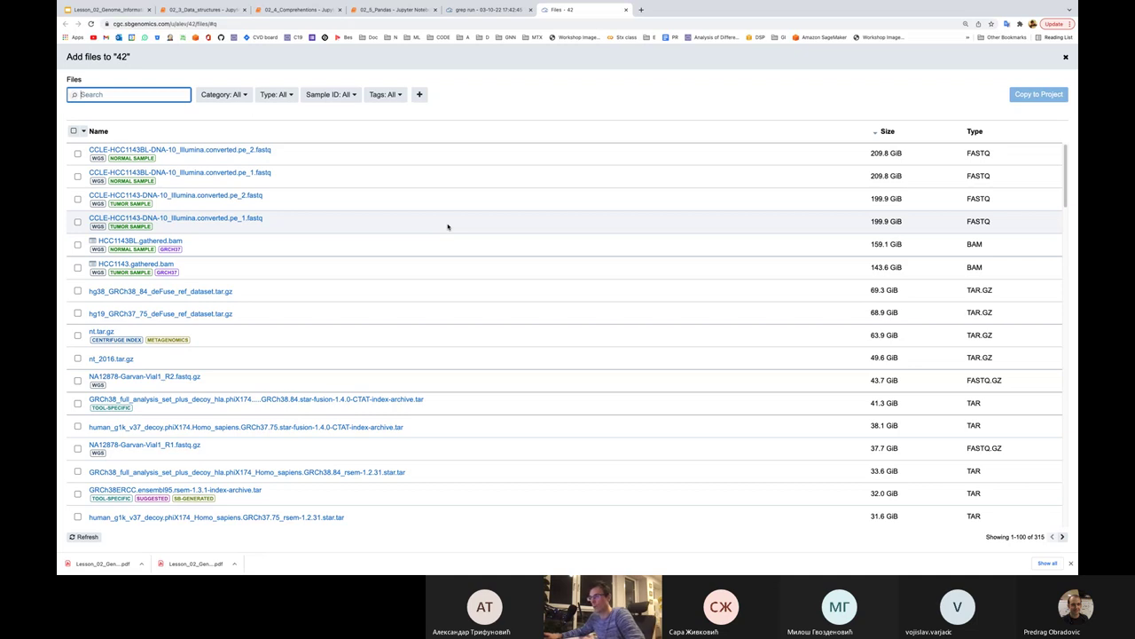
# Filter the public files by the FASTA type and copy PhiX_genome.fasta to the project
pyautogui.click(275, 95)
pyautogui.write('fasta')
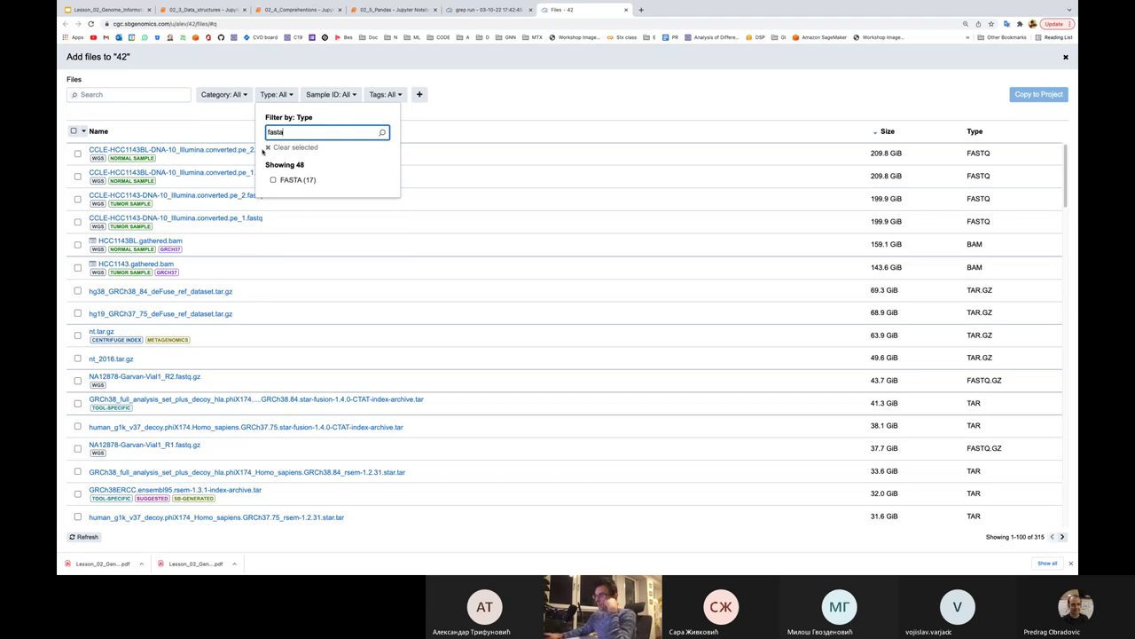
pyautogui.click(282, 179)
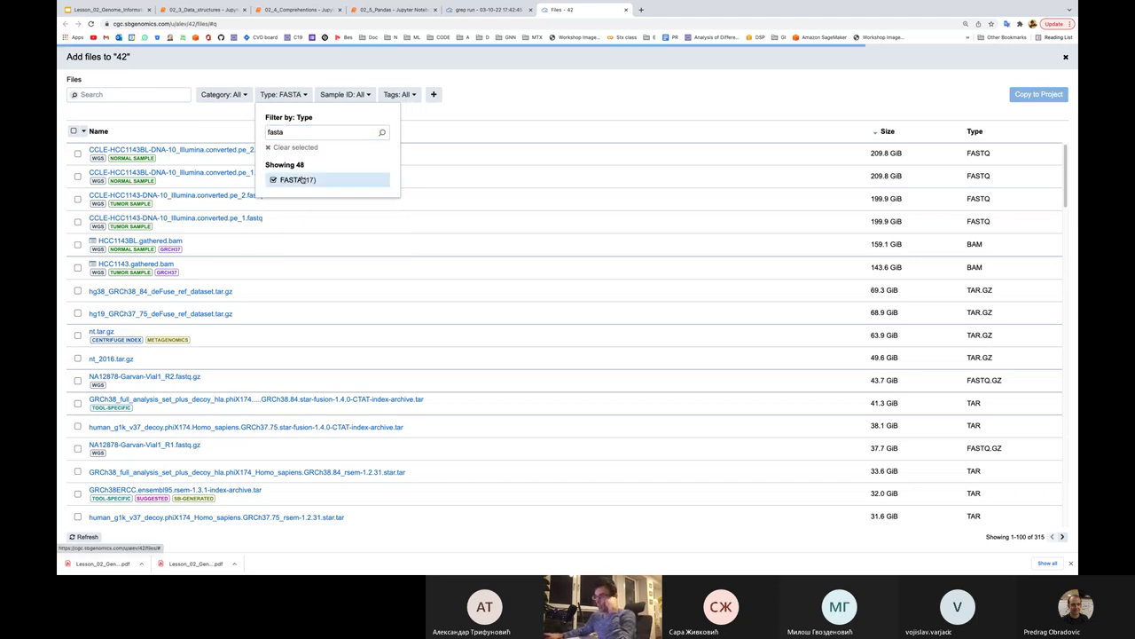
pyautogui.click(508, 91)
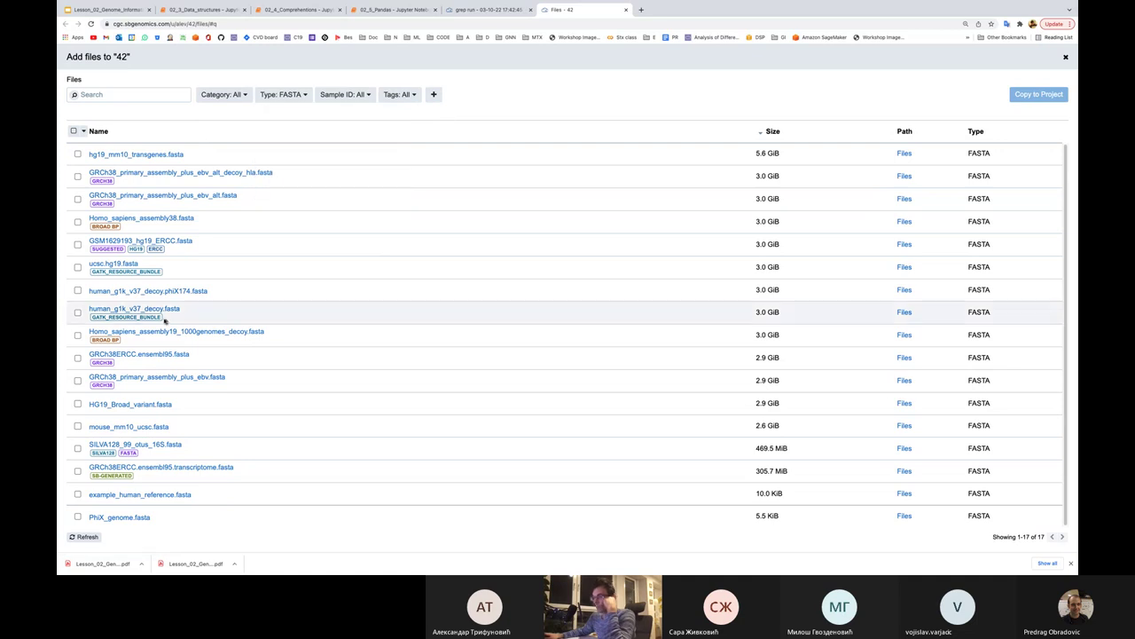
pyautogui.click(77, 517)
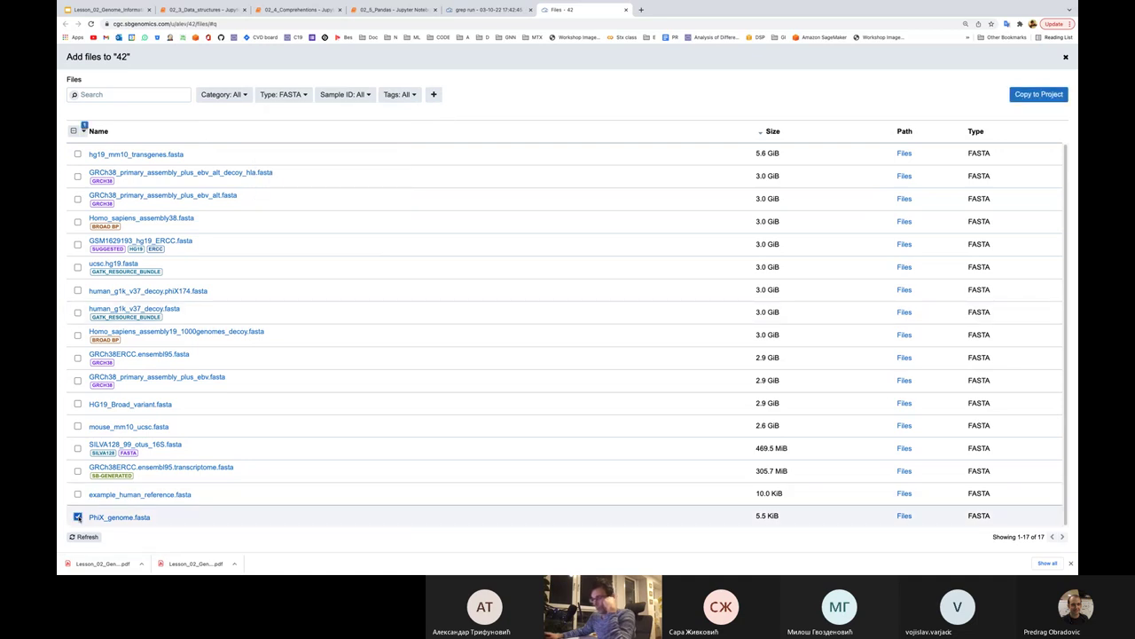
pyautogui.click(1031, 96)
pyautogui.click(664, 347)
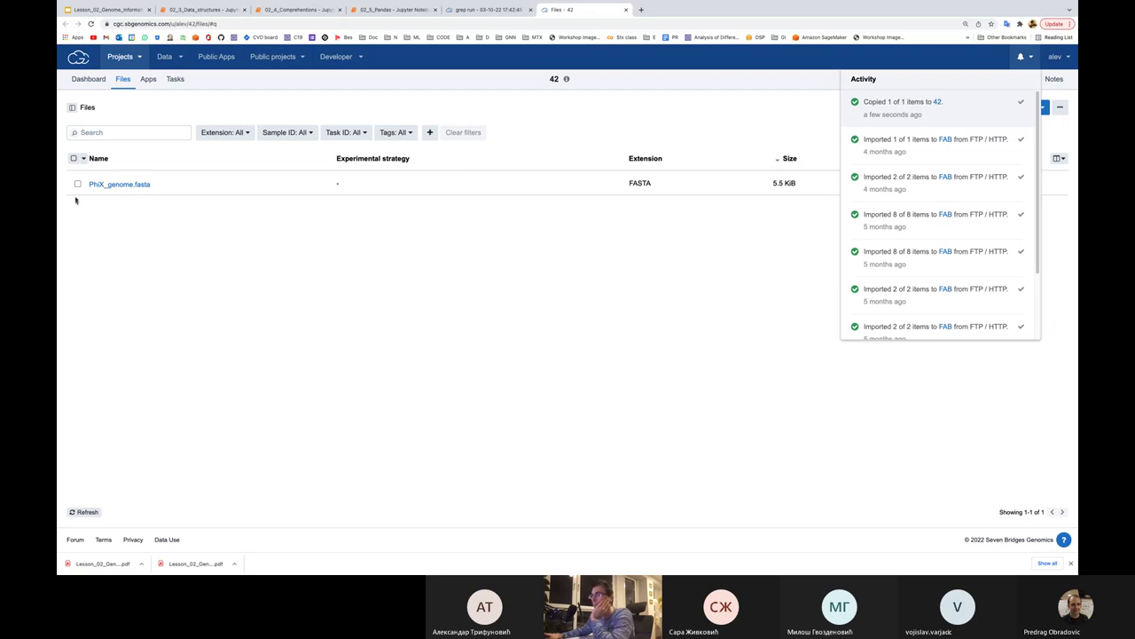
pyautogui.click(488, 9)
pyautogui.click(131, 238)
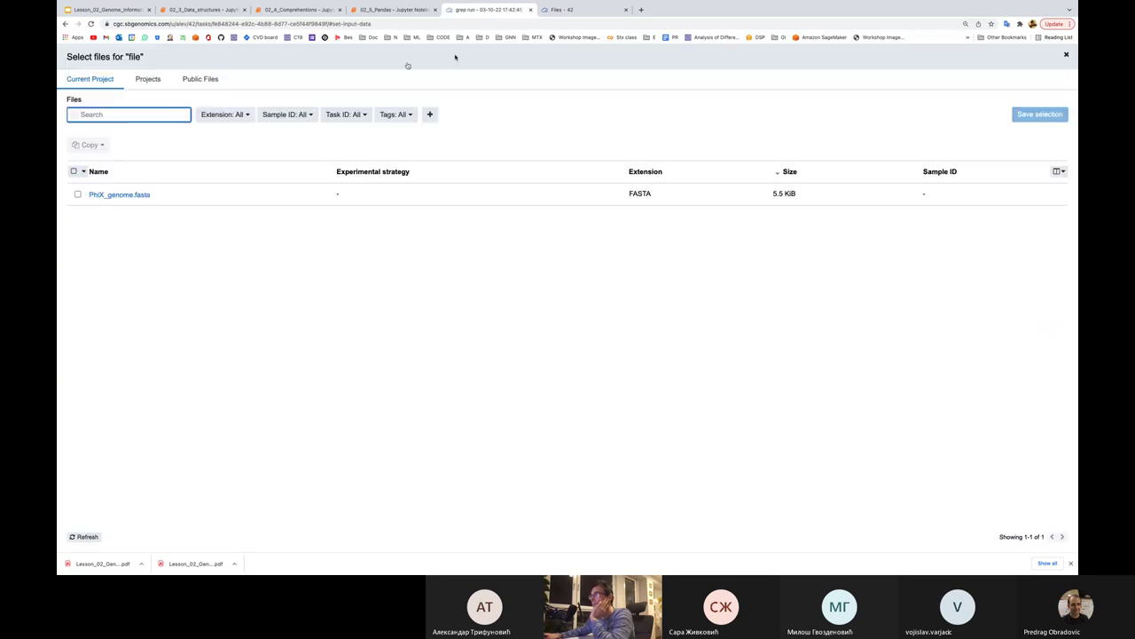
pyautogui.click(560, 10)
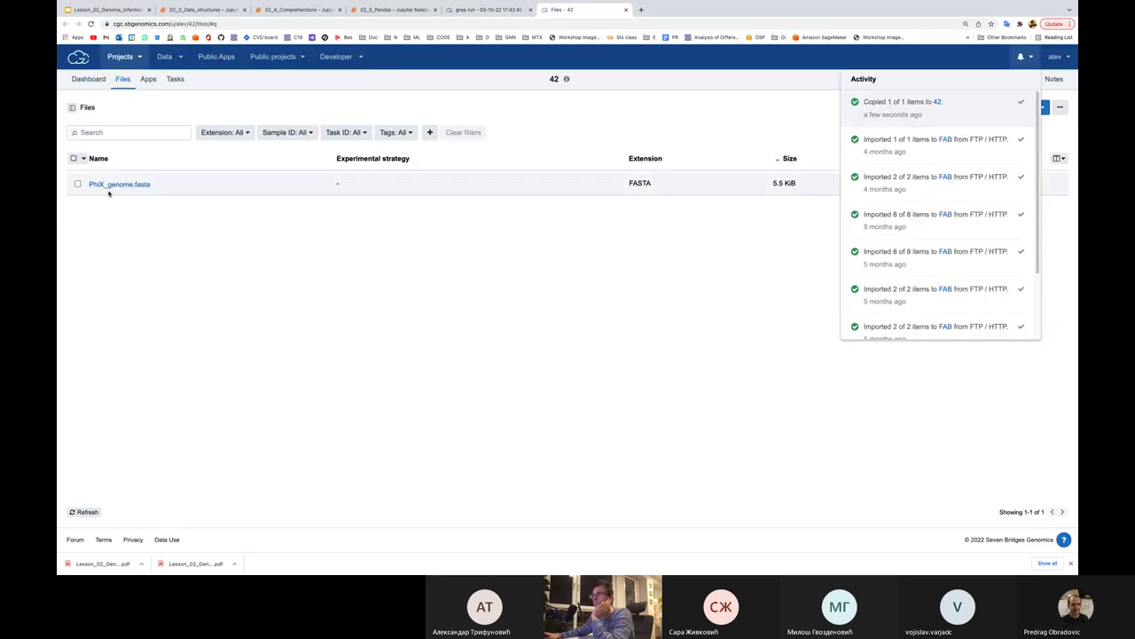
pyautogui.click(470, 10)
pyautogui.click(178, 194)
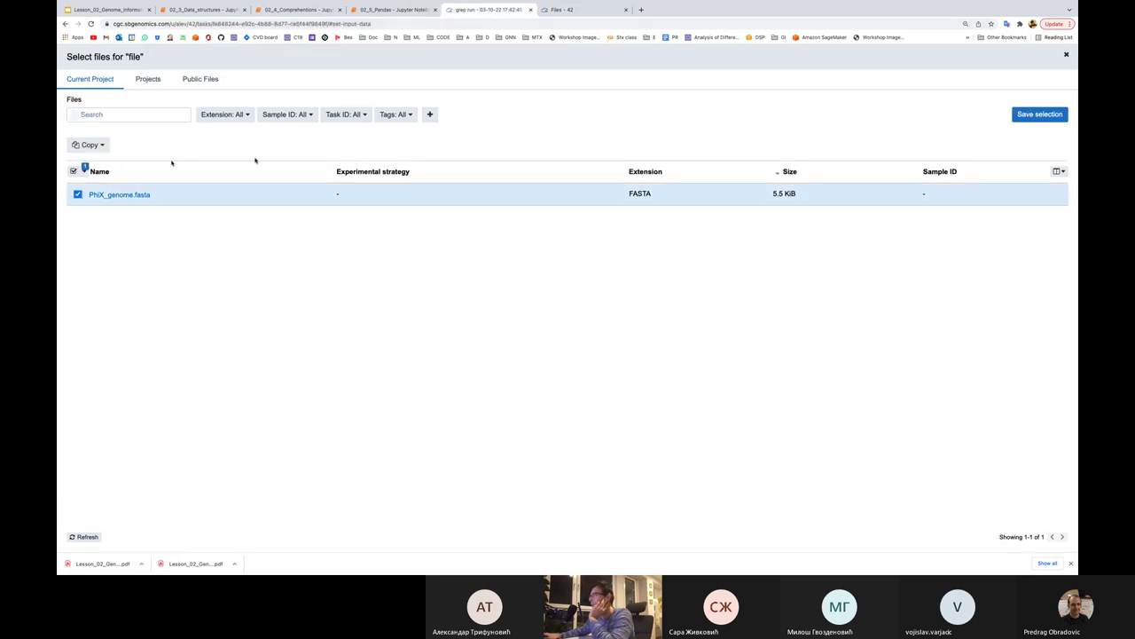
pyautogui.click(1067, 55)
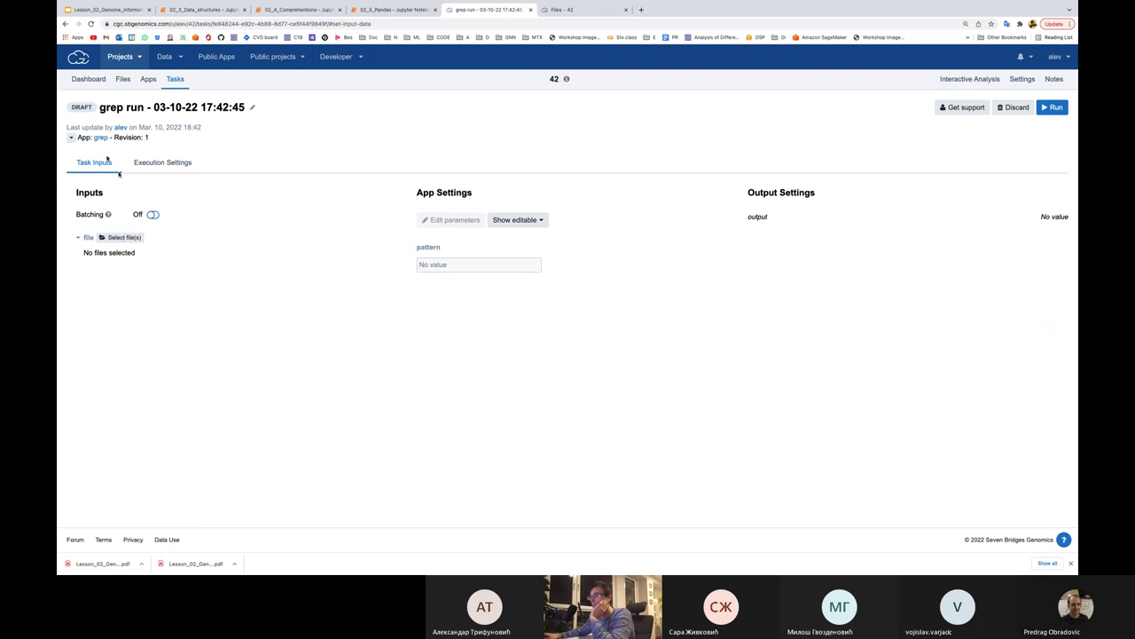
# Set PhiX_genome.fasta from the current project as the draft task's file input
pyautogui.click(121, 237)
pyautogui.click(77, 195)
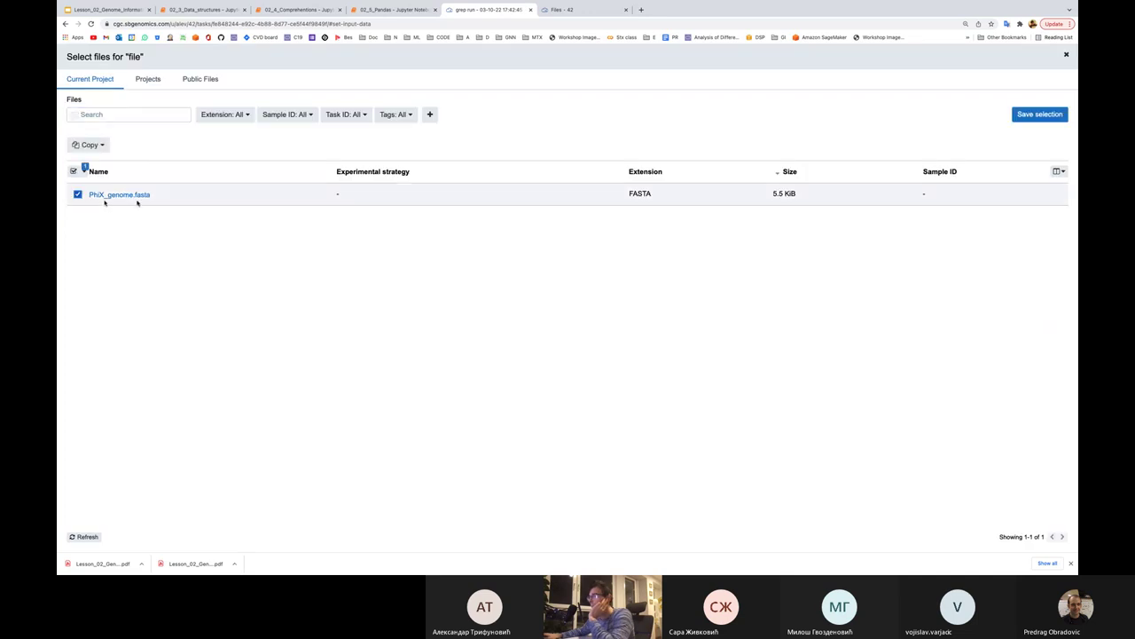
pyautogui.click(1038, 114)
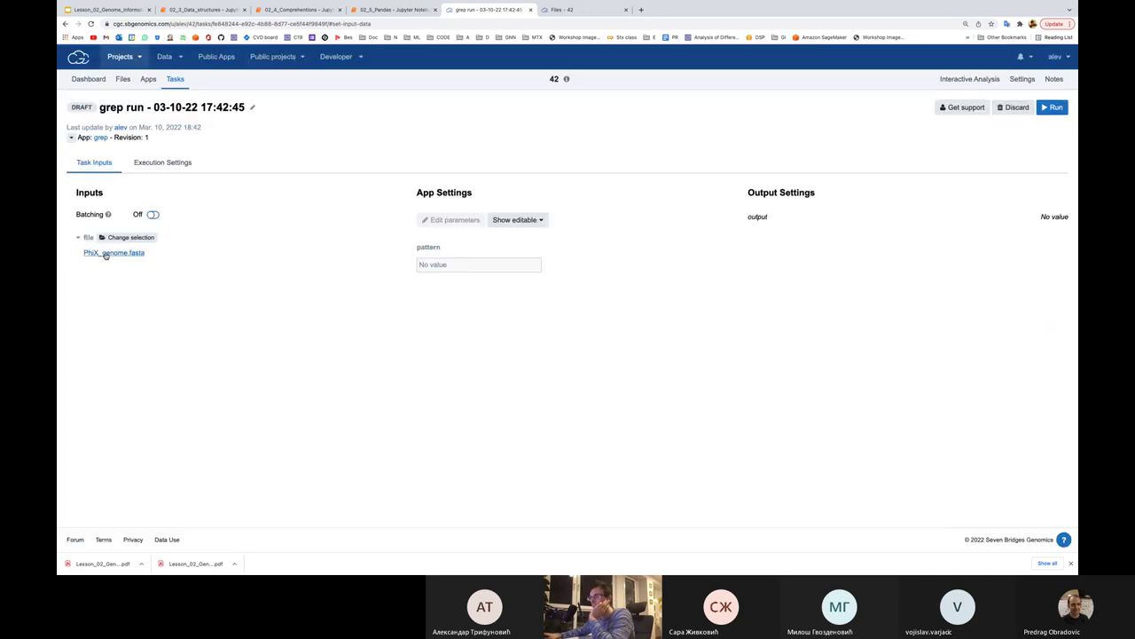
# Open PhiX_genome.fasta from the task and examine its metadata and the header and sequence lines of its raw content
pyautogui.click(103, 254)
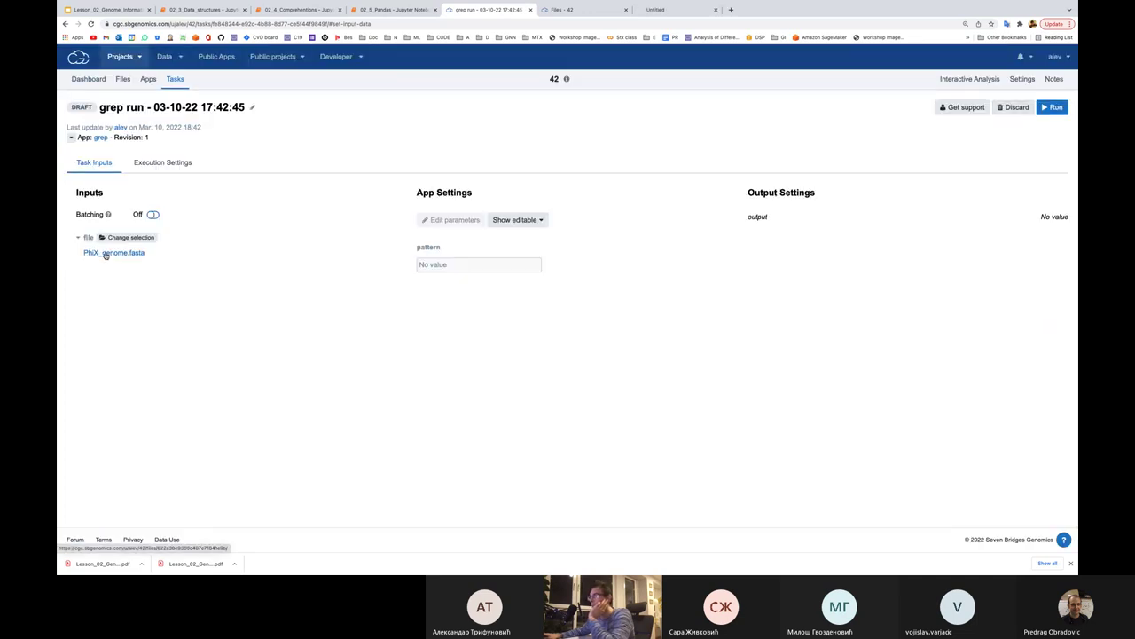
pyautogui.click(675, 11)
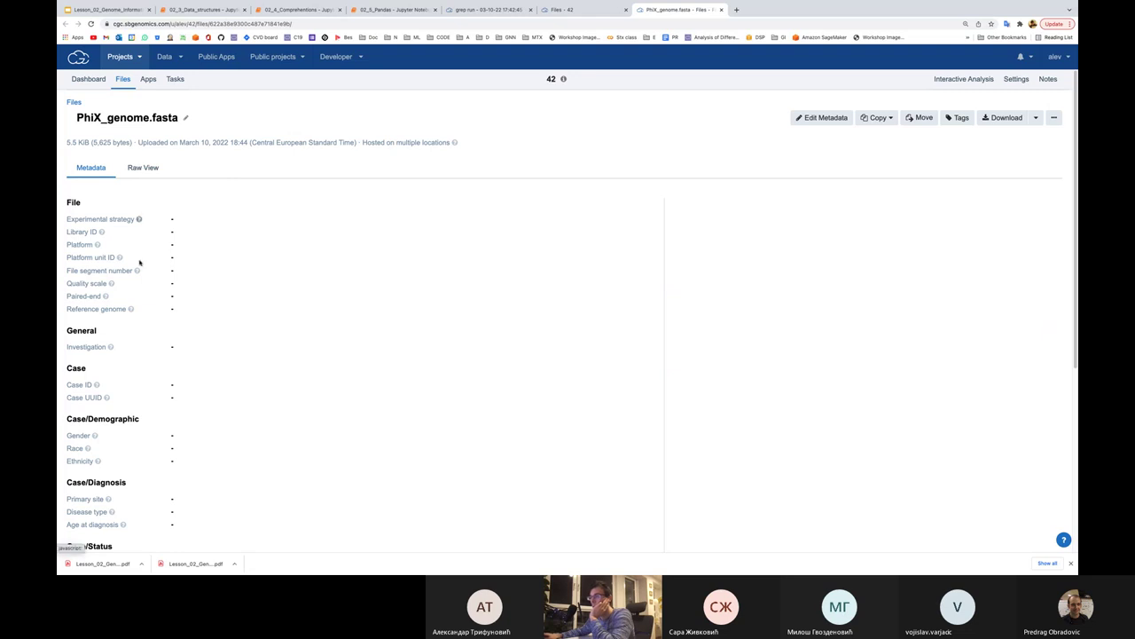
pyautogui.scroll(-5, 165, 259)
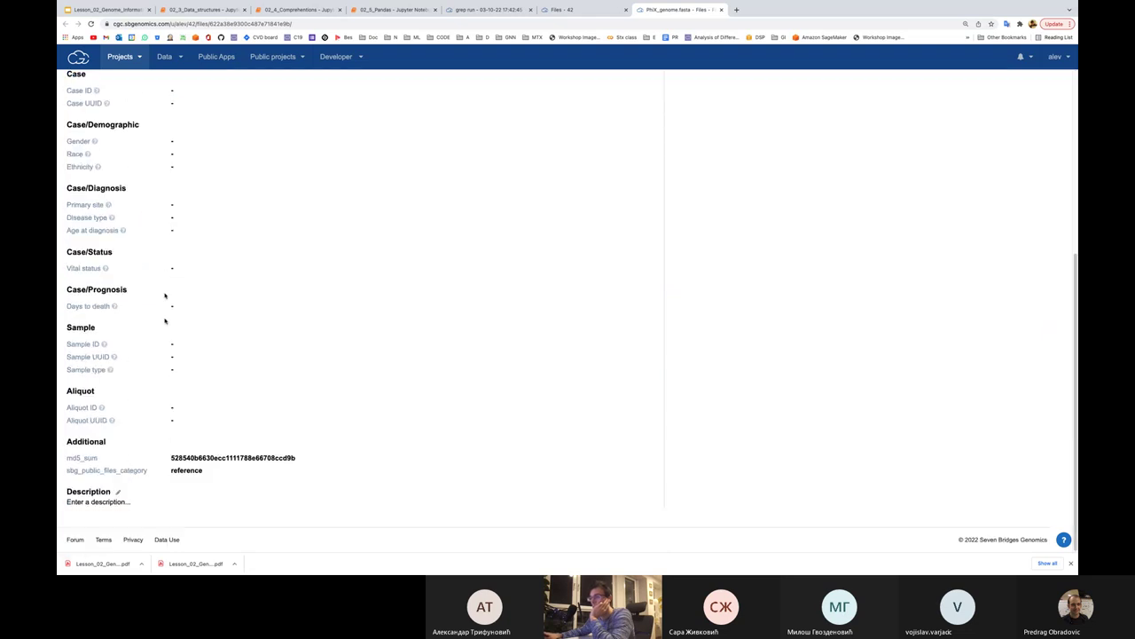
pyautogui.scroll(5, 165, 400)
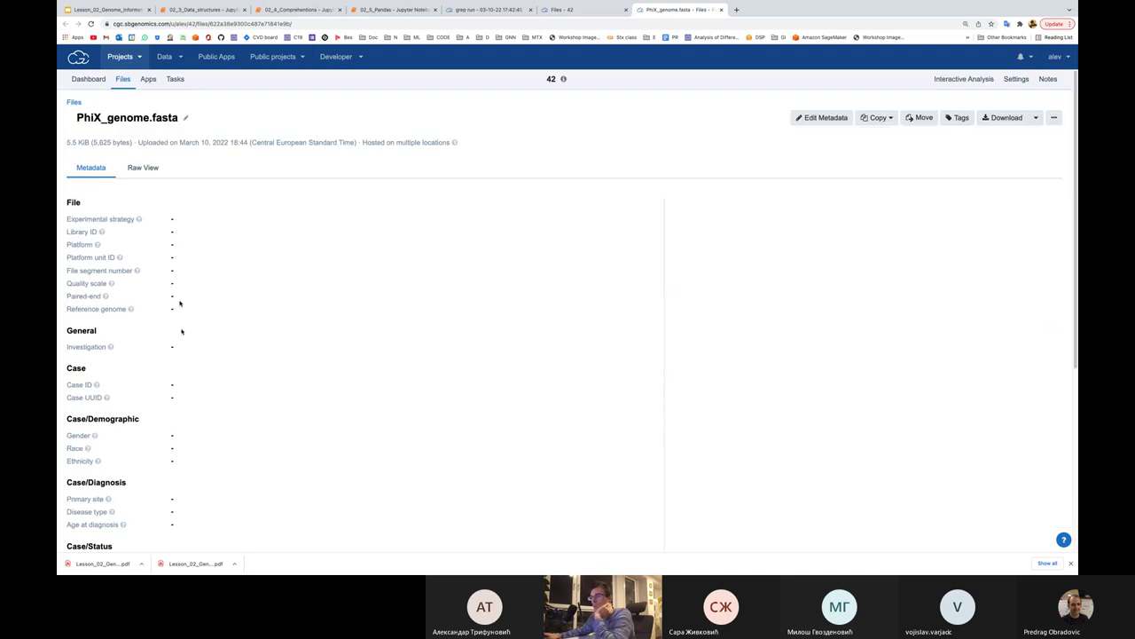
pyautogui.click(141, 169)
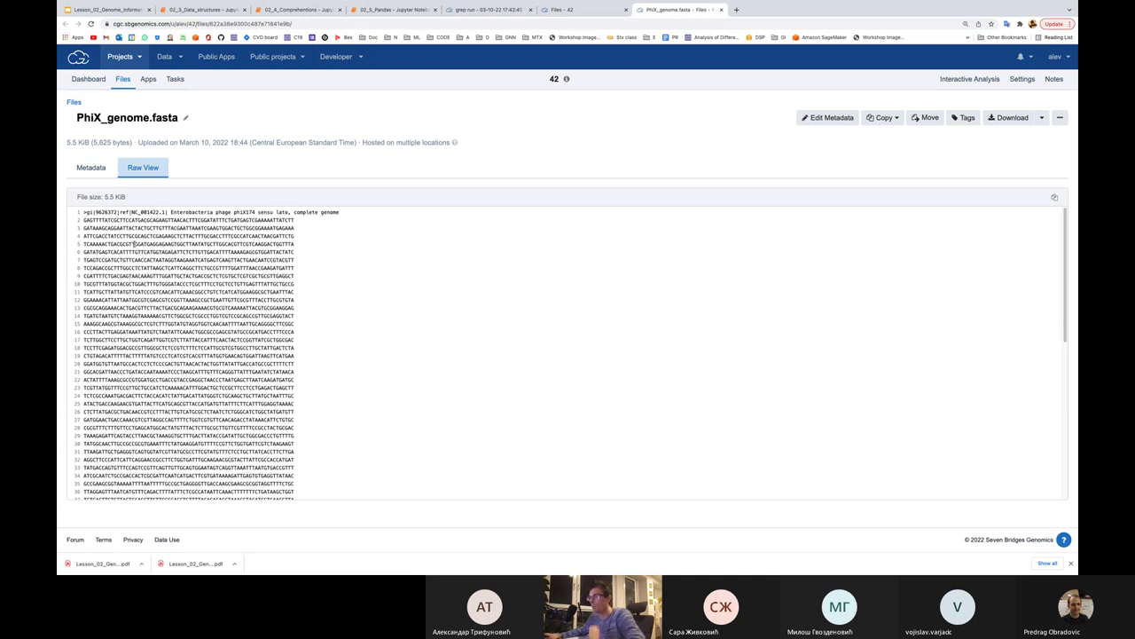
pyautogui.moveTo(83, 212); pyautogui.dragTo(330, 214)
pyautogui.moveTo(84, 220); pyautogui.dragTo(150, 260)
# Copy the sequence CGTCC from the raw genome content and enter it as the grep task's pattern
pyautogui.moveTo(160, 302); pyautogui.dragTo(176, 302)
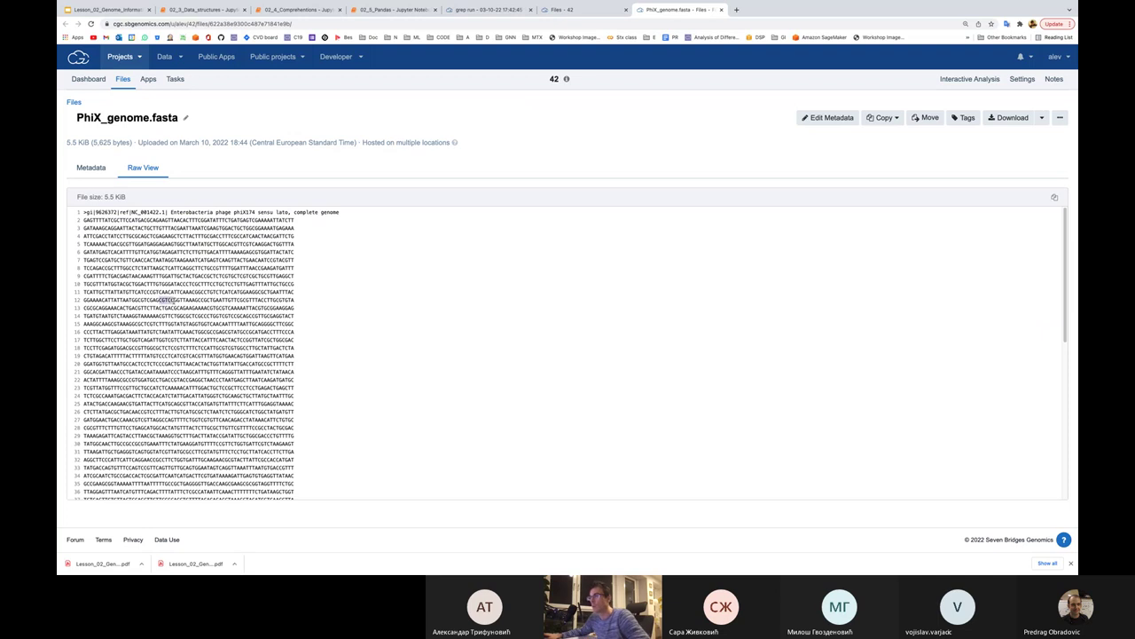
pyautogui.click(562, 9)
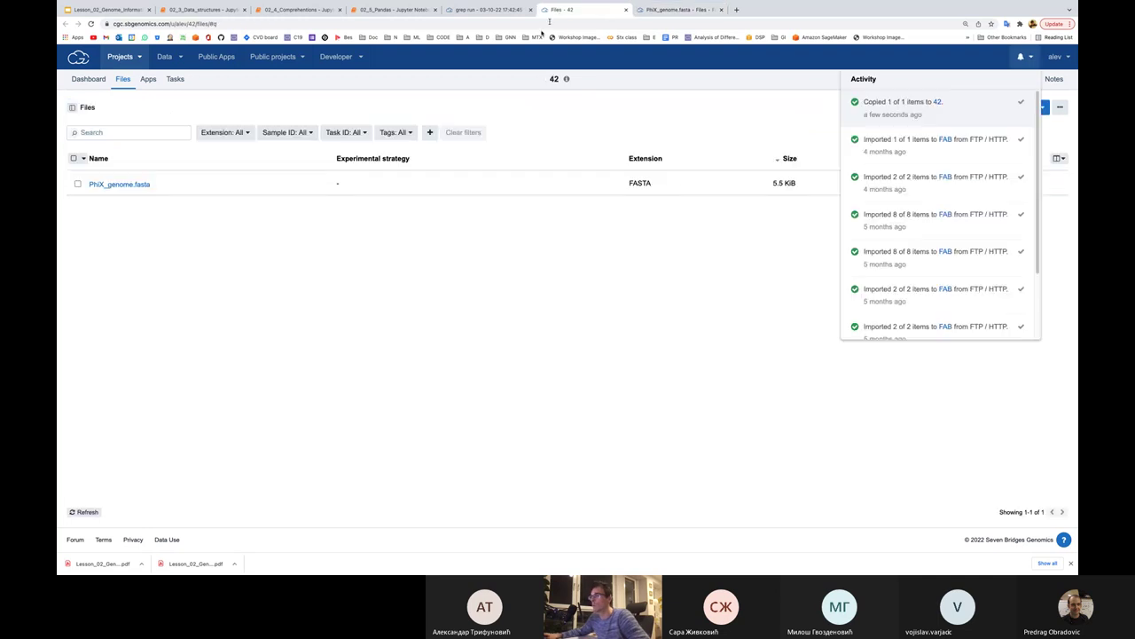
pyautogui.hotkey('ctrl', 'Tab')
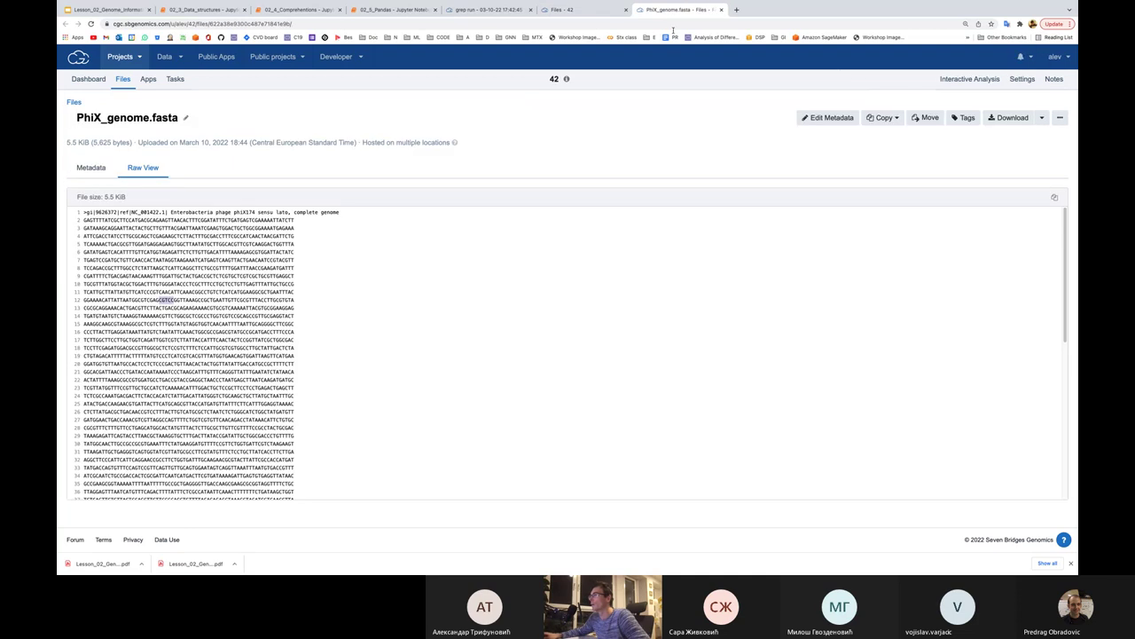
pyautogui.click(488, 9)
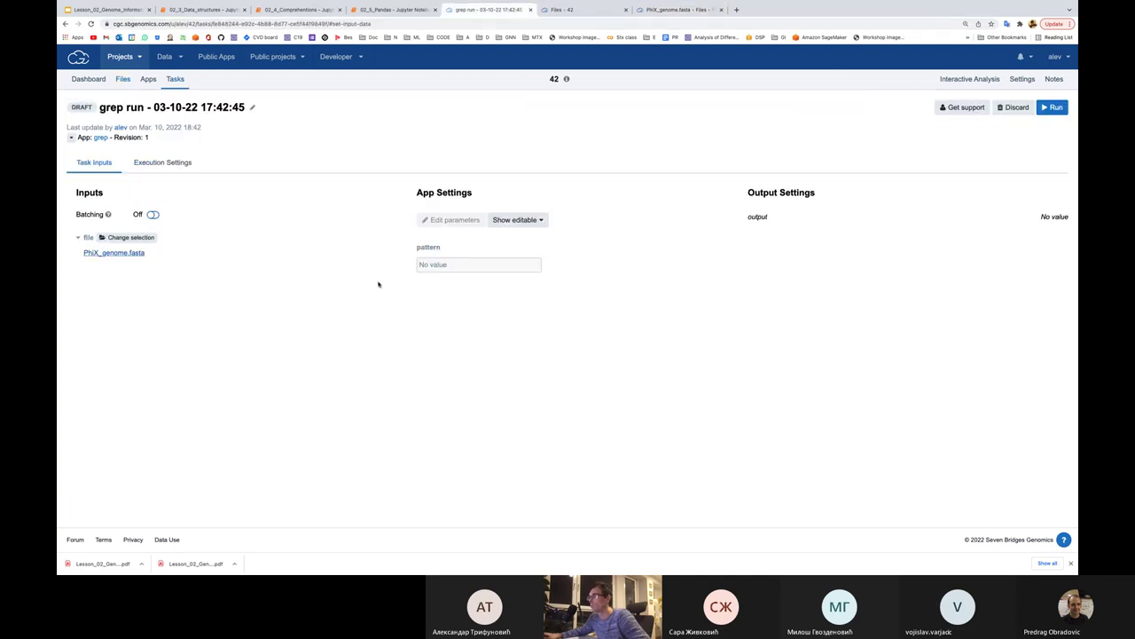
pyautogui.click(438, 266)
pyautogui.press('super+v')
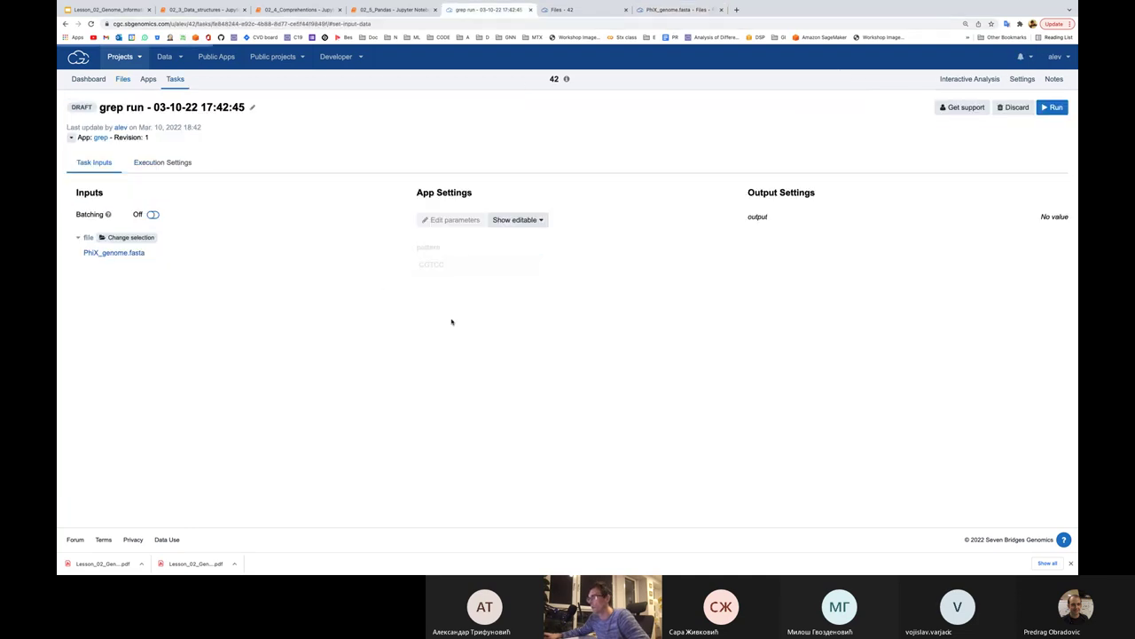
pyautogui.click(499, 336)
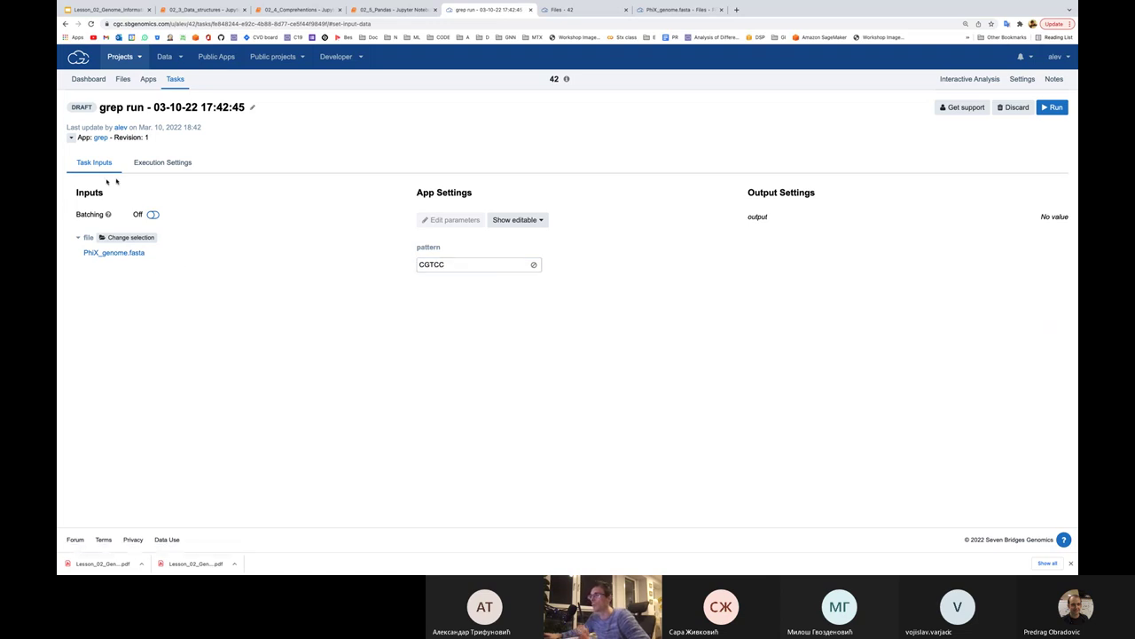
# Choose a custom instance type in the task's execution settings and run the grep task
pyautogui.click(164, 165)
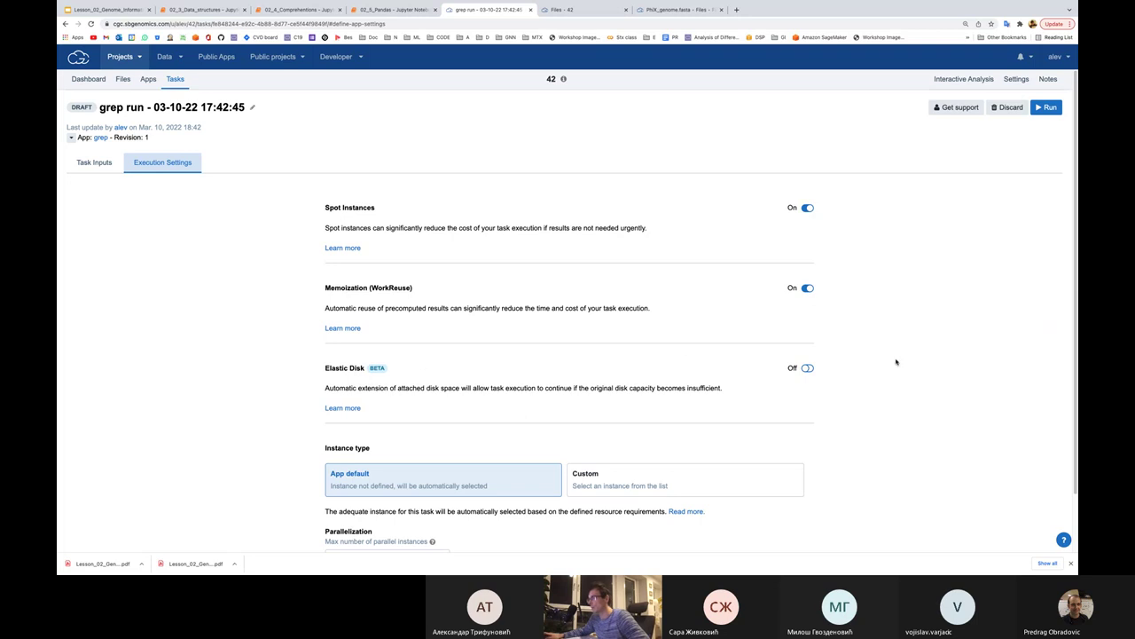
pyautogui.scroll(-2, 891, 348)
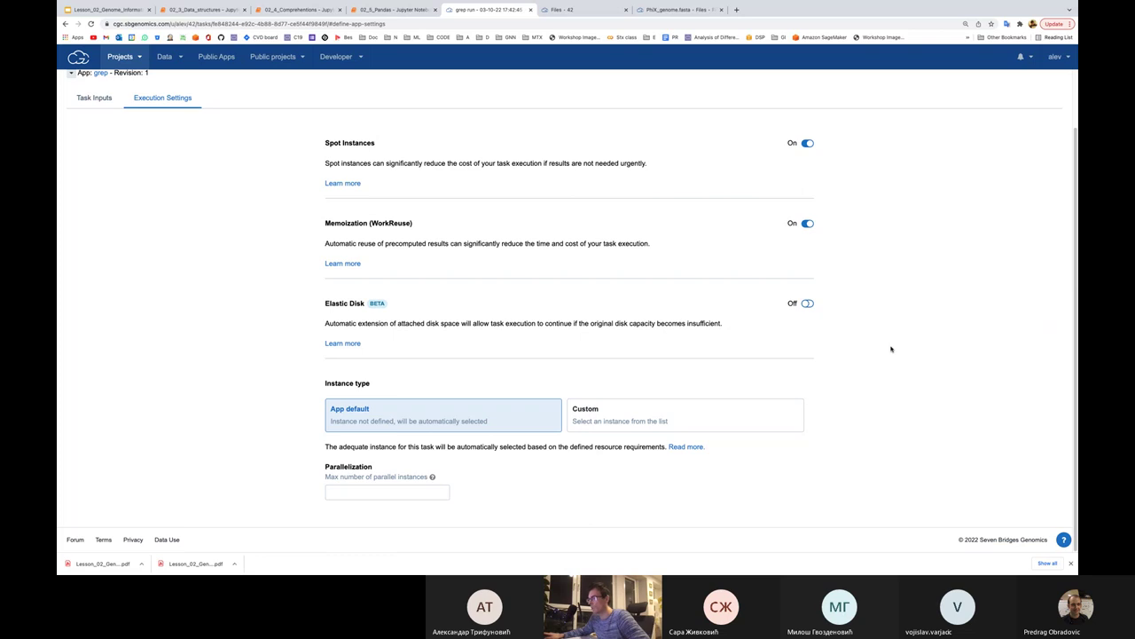
pyautogui.click(629, 421)
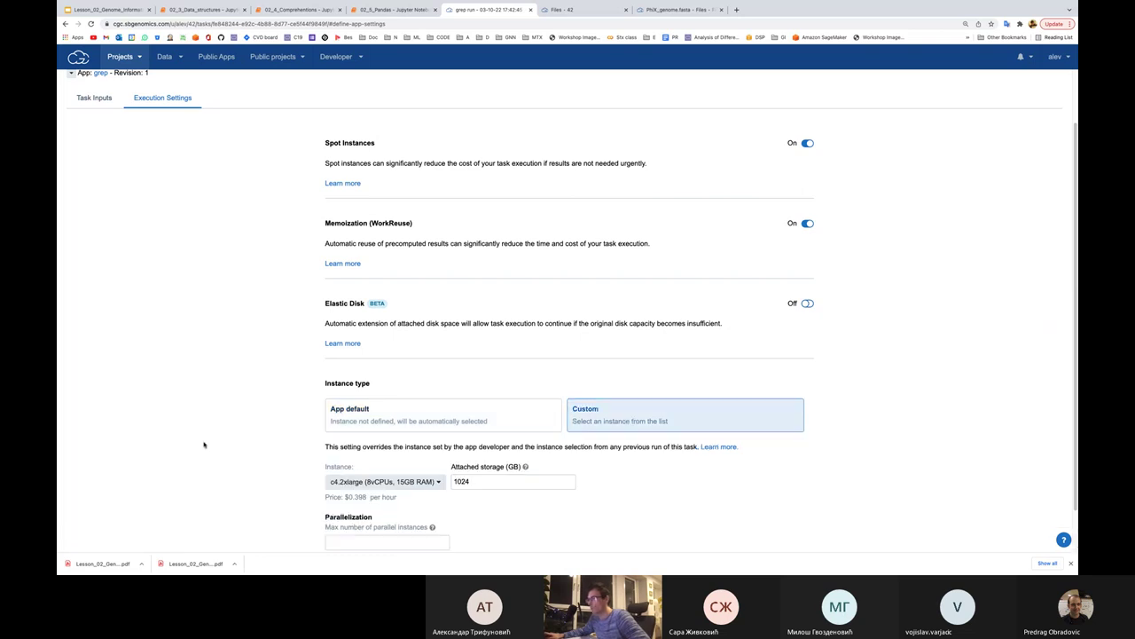
pyautogui.scroll(-1, 203, 444)
pyautogui.scroll(-1, 338, 438)
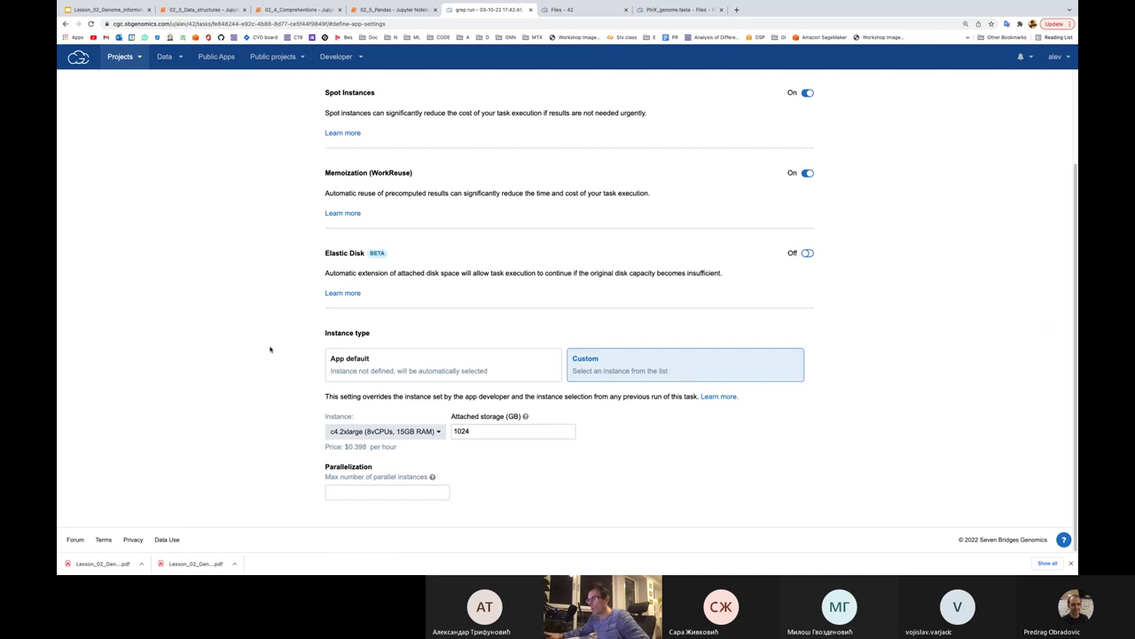
pyautogui.scroll(3, 298, 304)
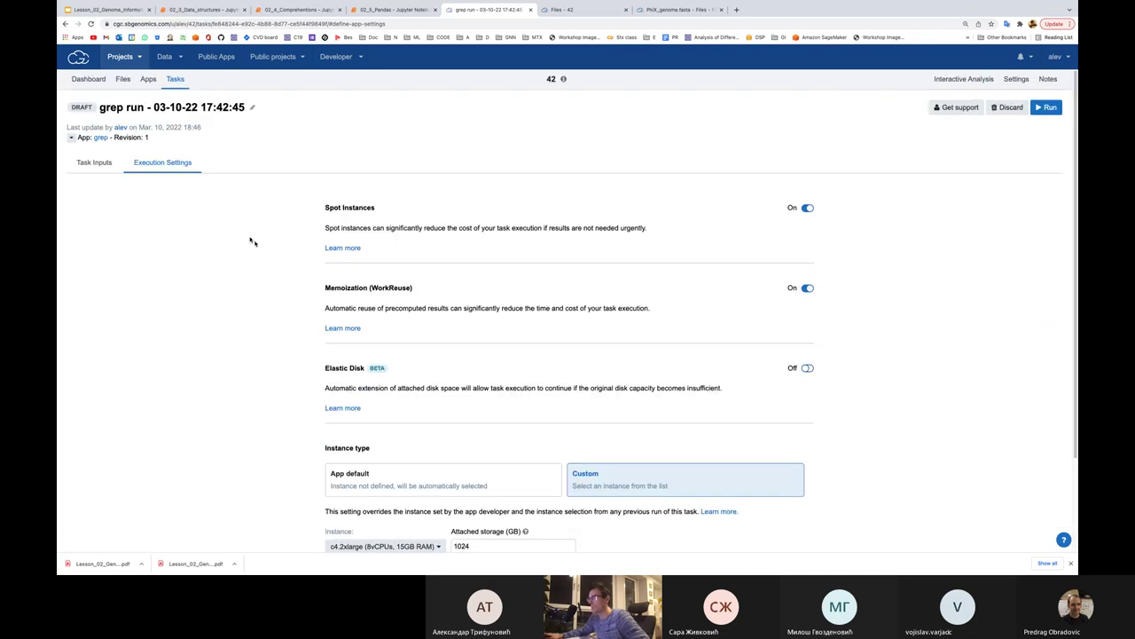
pyautogui.click(96, 164)
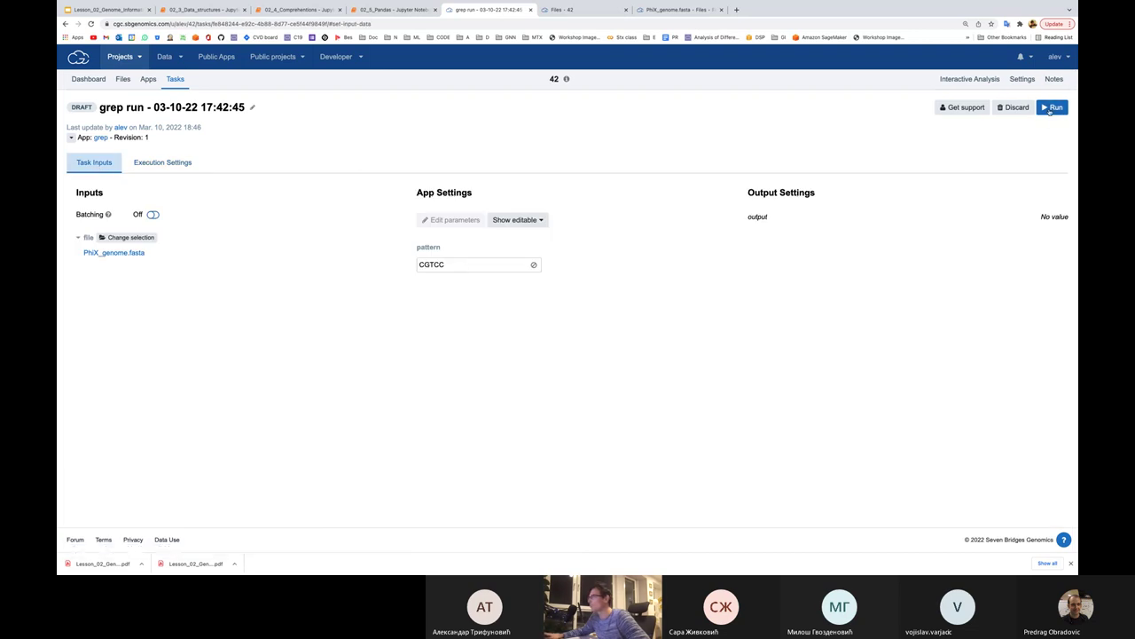
pyautogui.click(1046, 112)
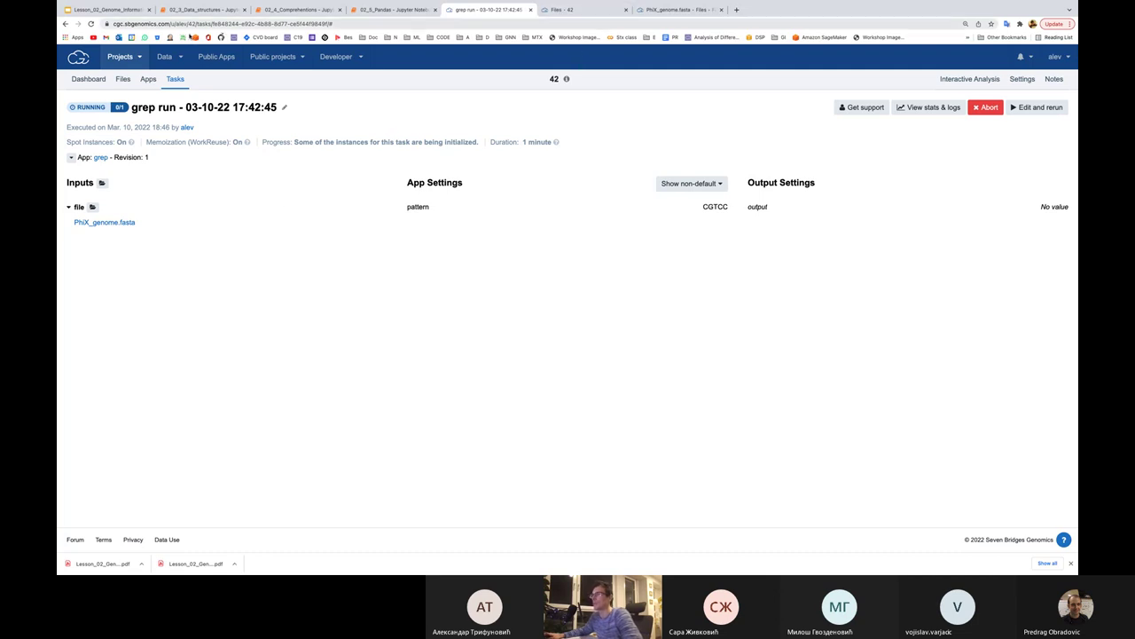
# Switch to the Lesson_02_Genome_Informatics_2022 presentation in Google Slides and look through the slides around the Docker section
pyautogui.click(122, 9)
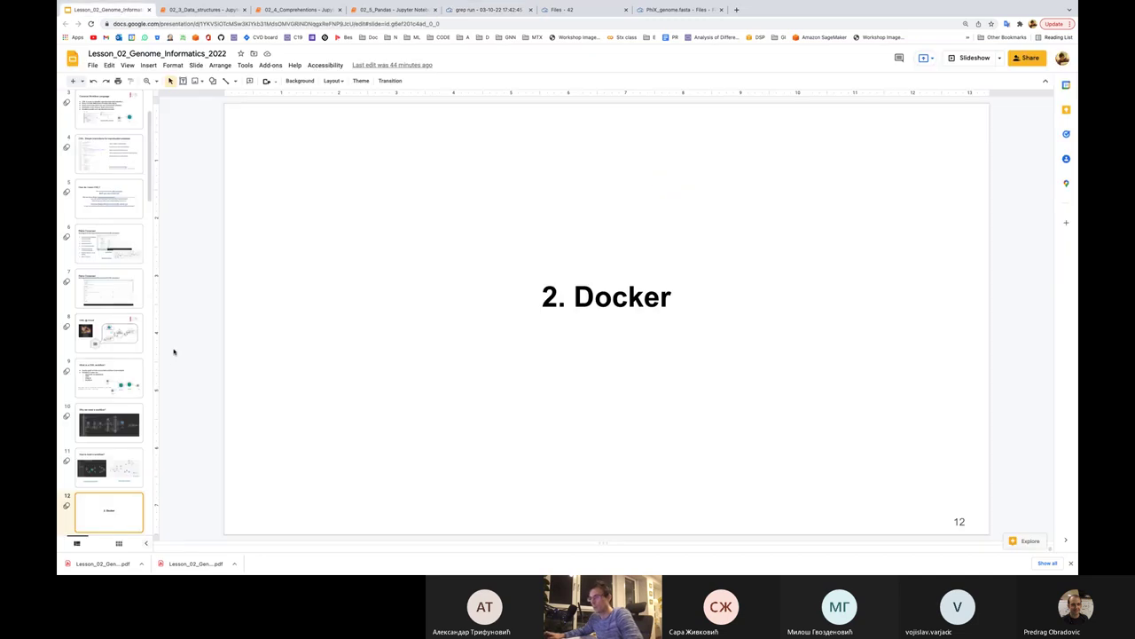
pyautogui.scroll(-1, 125, 390)
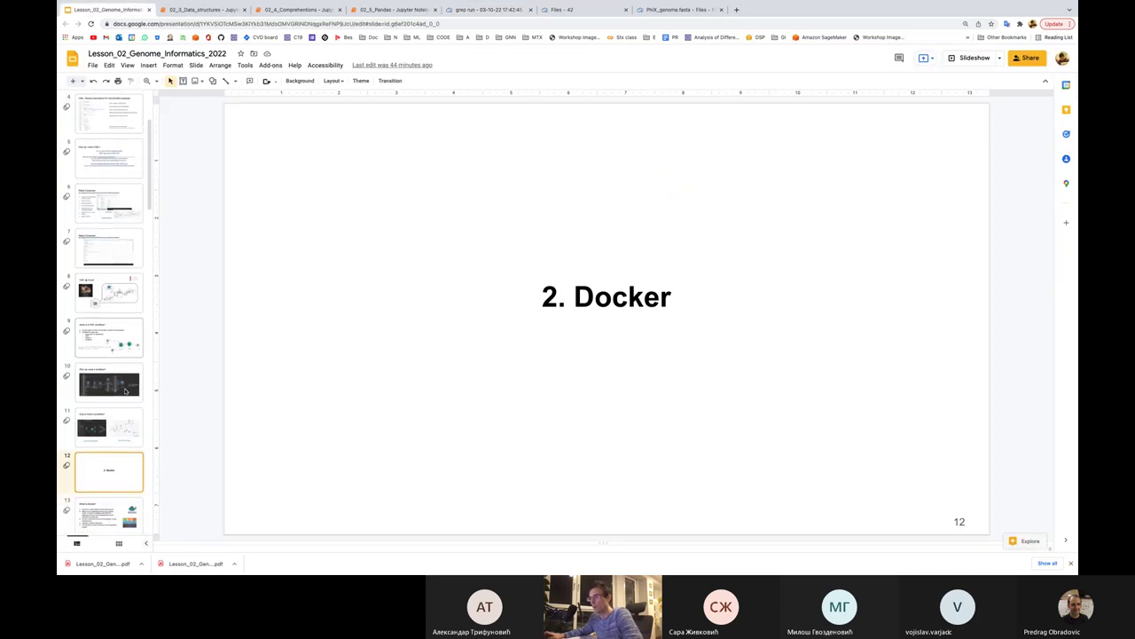
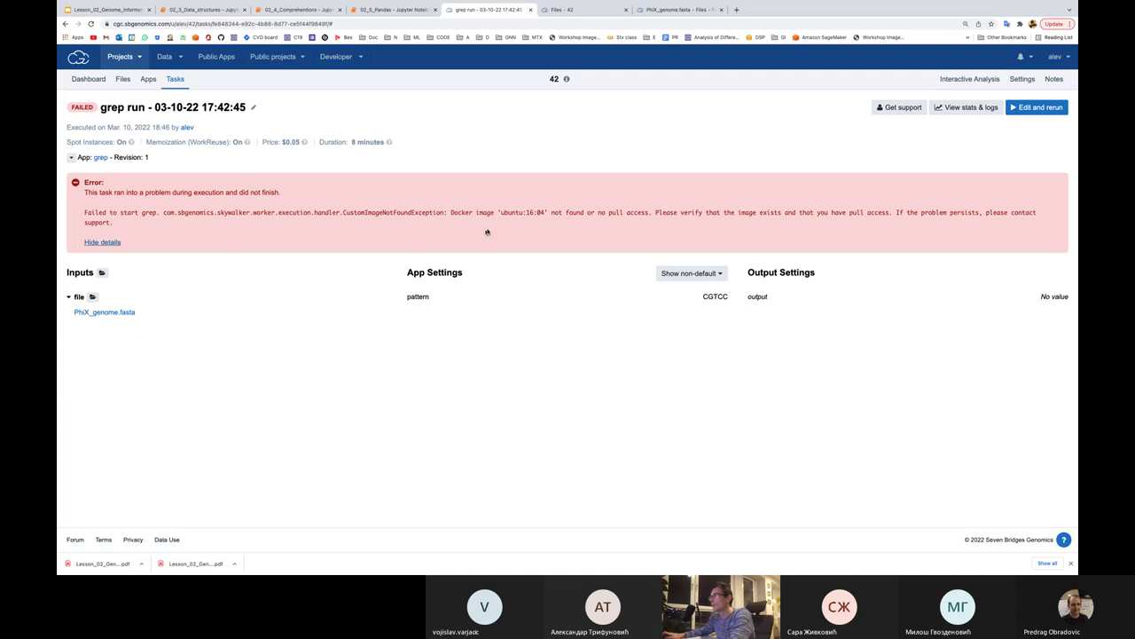
# Examine the Docker image name and tag in the grep task's error details
pyautogui.moveTo(497, 211); pyautogui.dragTo(516, 212)
pyautogui.click(525, 212)
pyautogui.moveTo(533, 211); pyautogui.dragTo(537, 212)
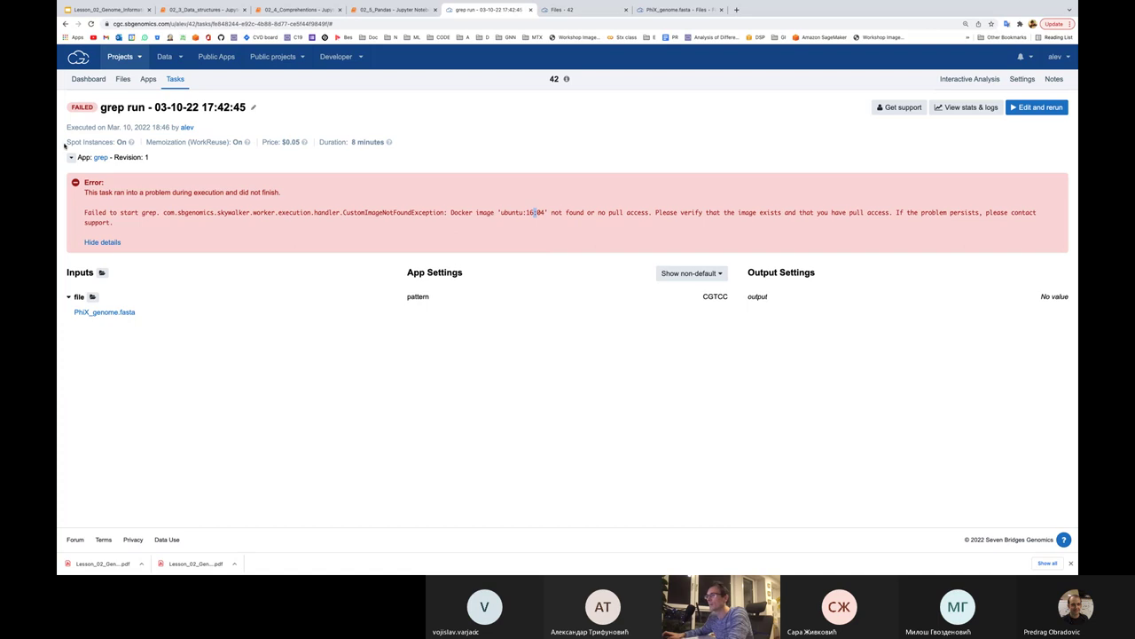
# Open the task's grep app in the editor and set its Docker repository to ubuntu:16.04
pyautogui.keyDown('super'); pyautogui.click(100, 158); pyautogui.keyUp('super')
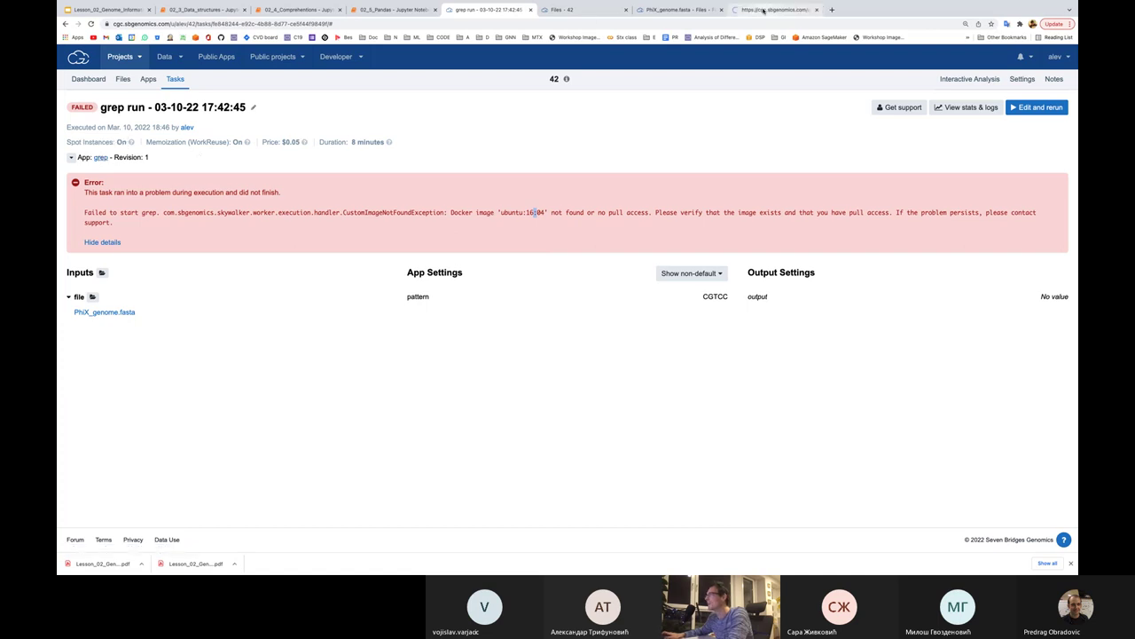
pyautogui.click(761, 10)
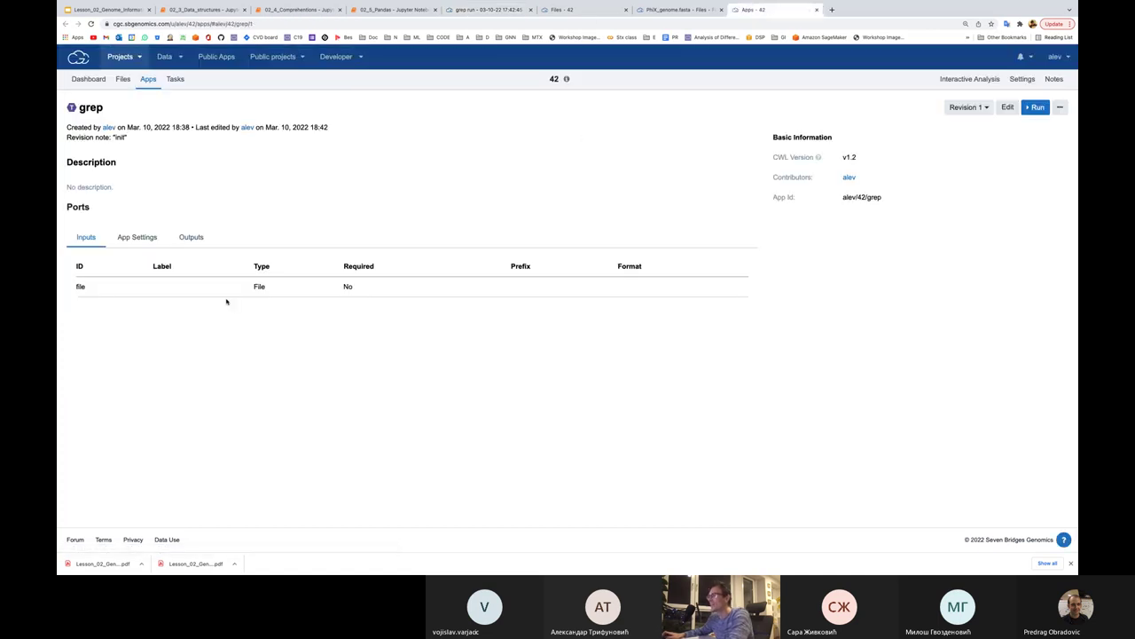
pyautogui.click(1006, 110)
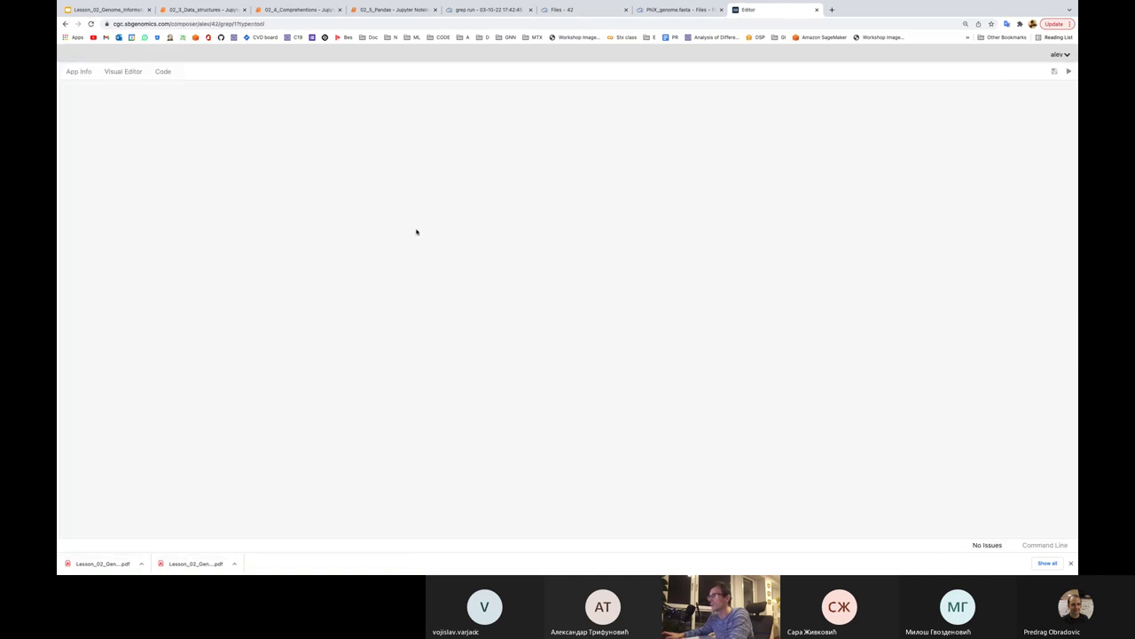
pyautogui.click(107, 129)
pyautogui.press('BackSpace')
pyautogui.write('.04')
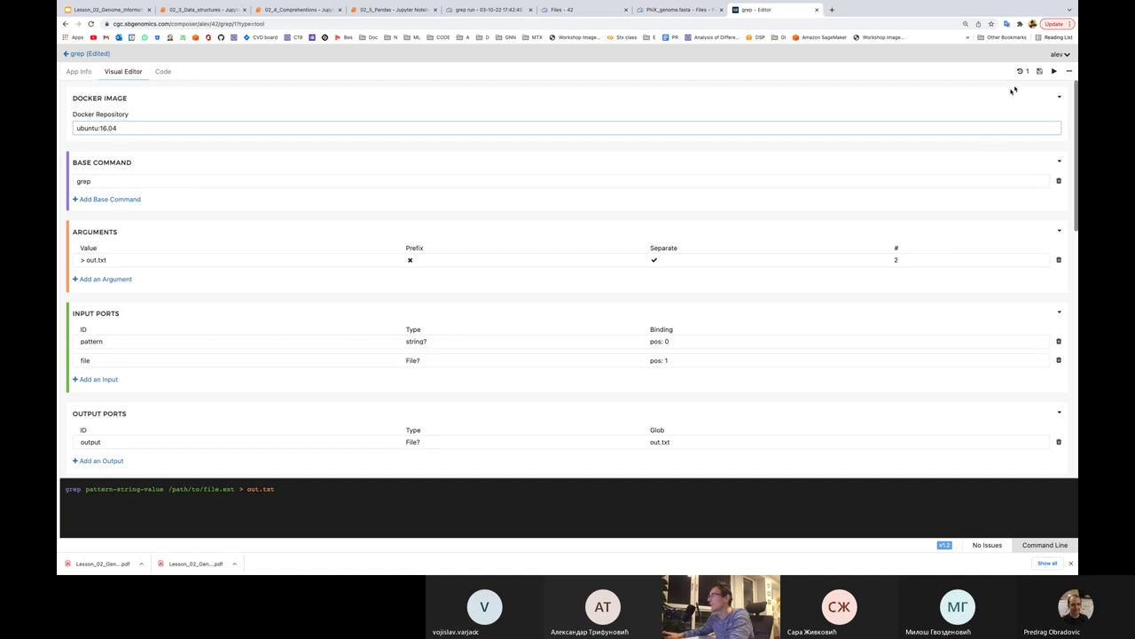
# Save a new revision of the grep app with the revision note docker fix
pyautogui.click(1039, 72)
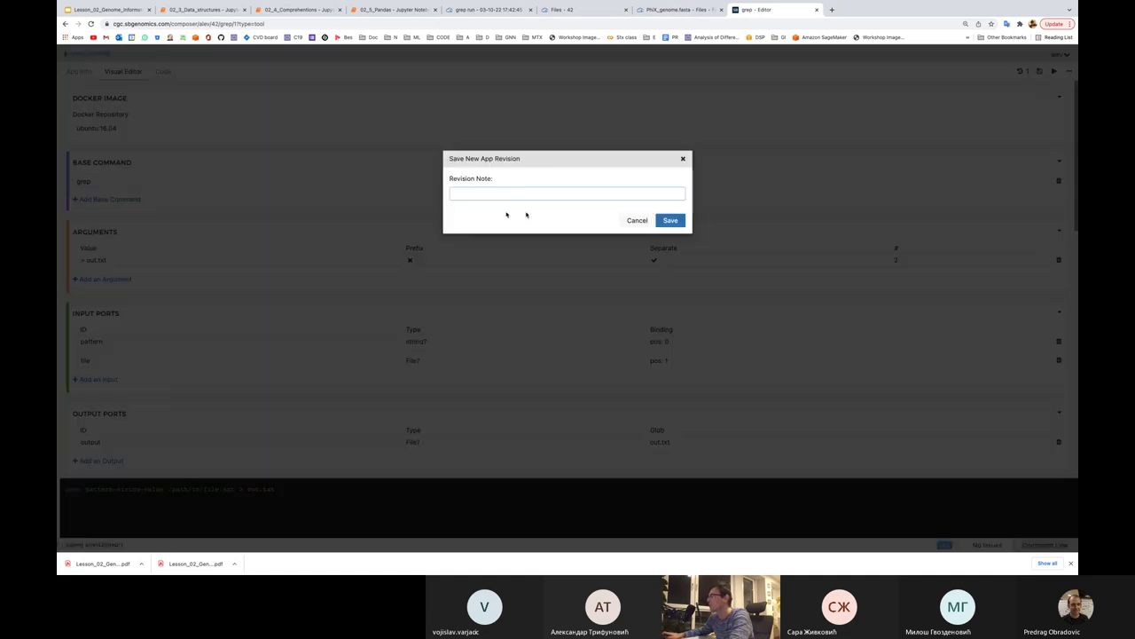
pyautogui.write('docker')
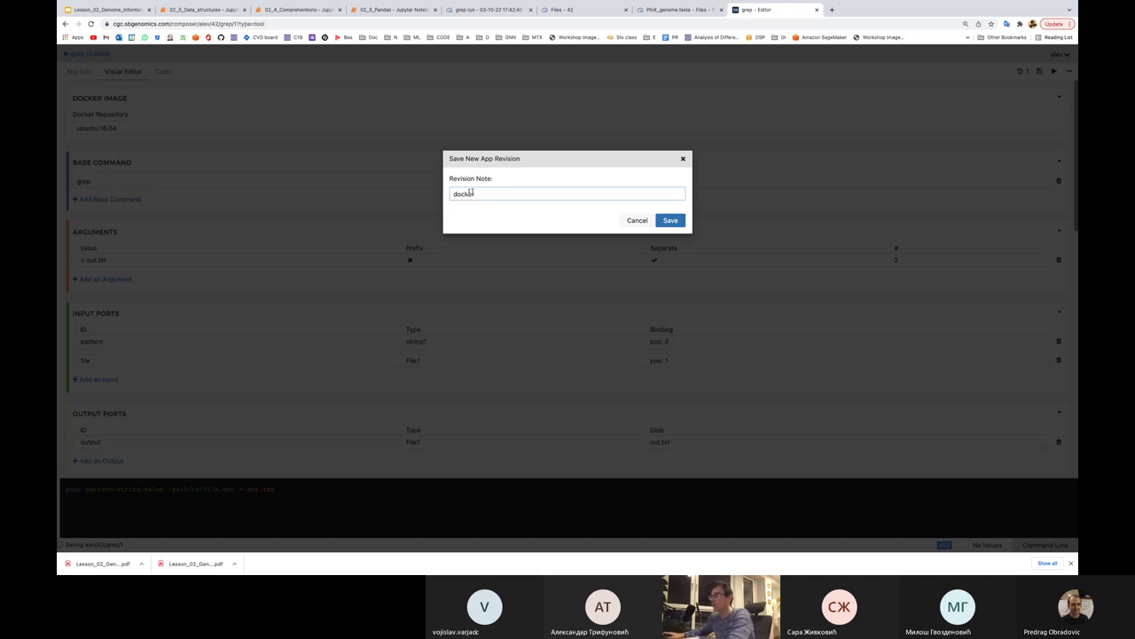
pyautogui.write(' fix')
pyautogui.click(676, 221)
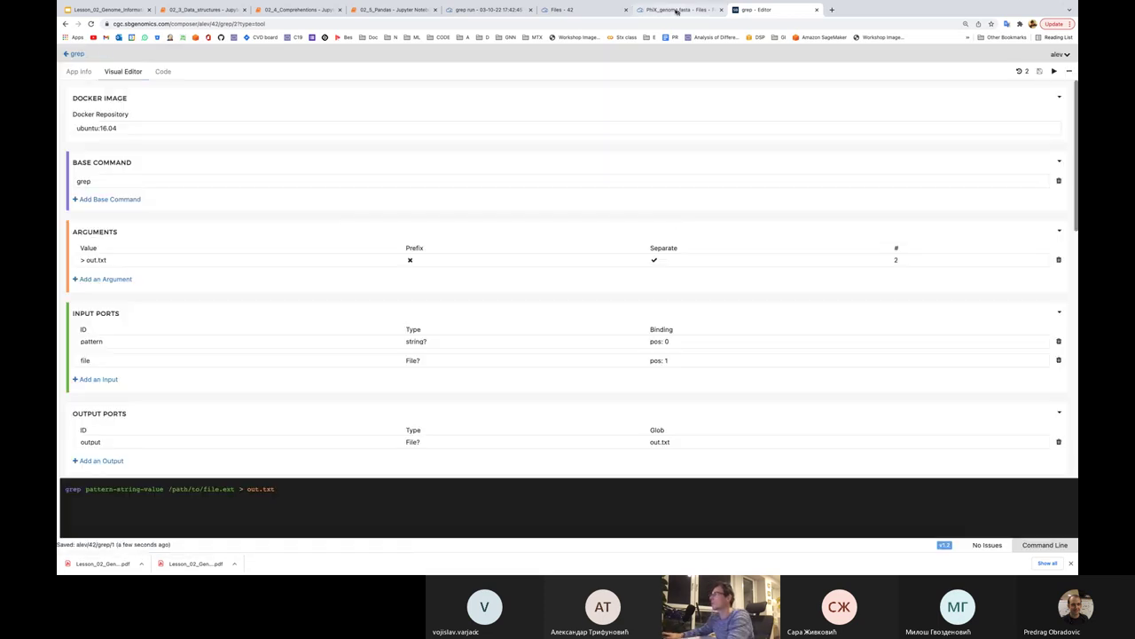
# Return to the failed grep task and rerun it with the latest app revision (2), keeping PhiX_genome.fasta and pattern CGTCC
pyautogui.click(599, 10)
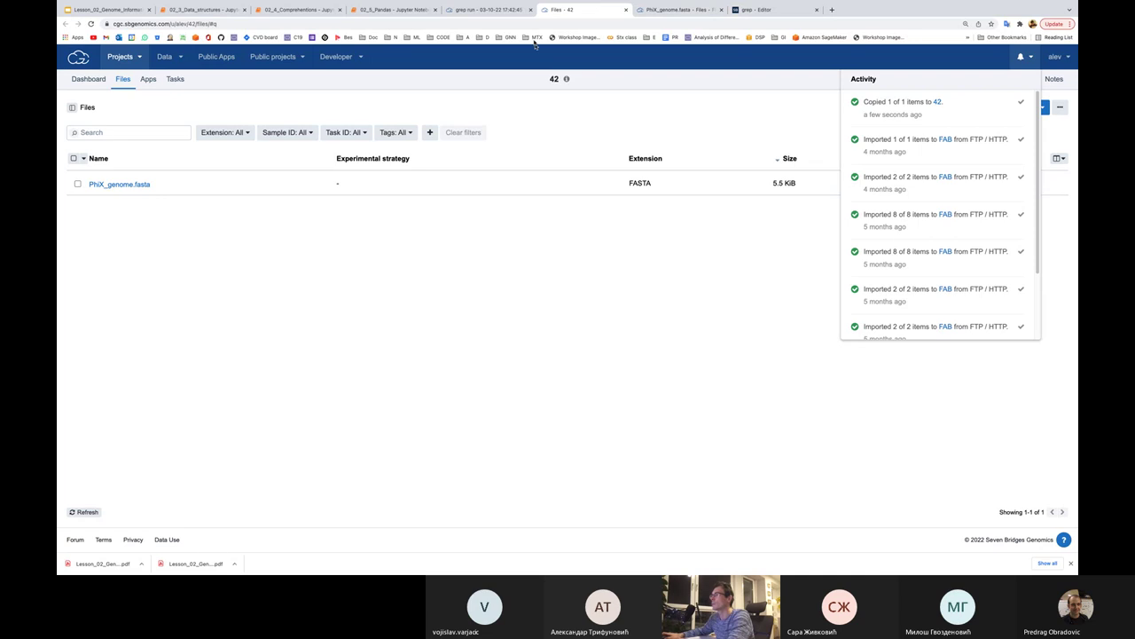
pyautogui.click(504, 12)
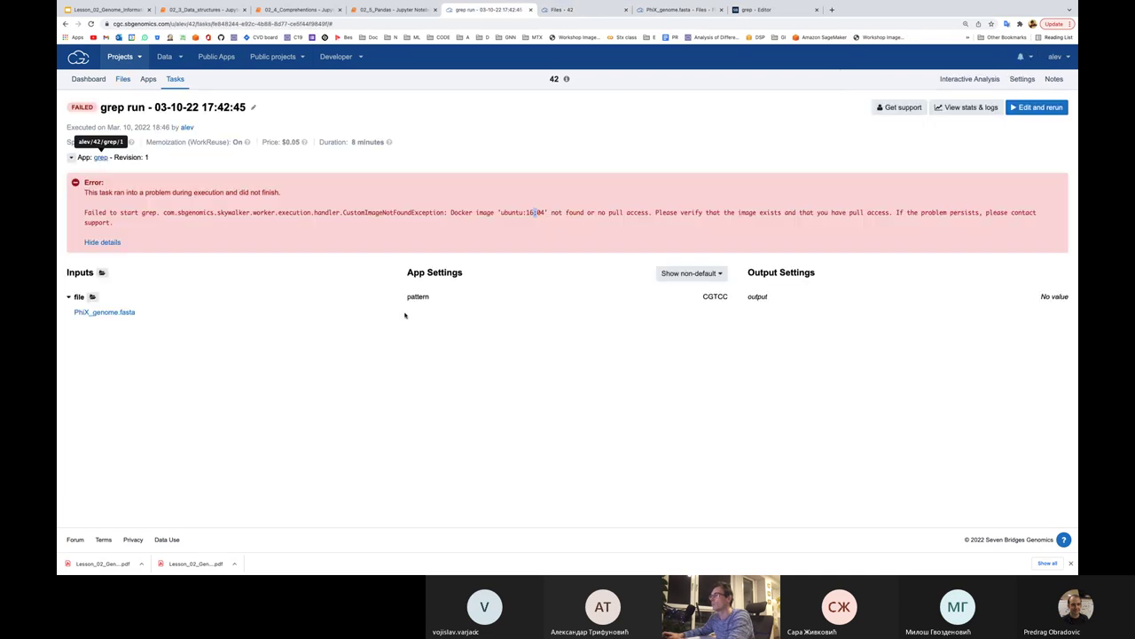
pyautogui.click(1035, 109)
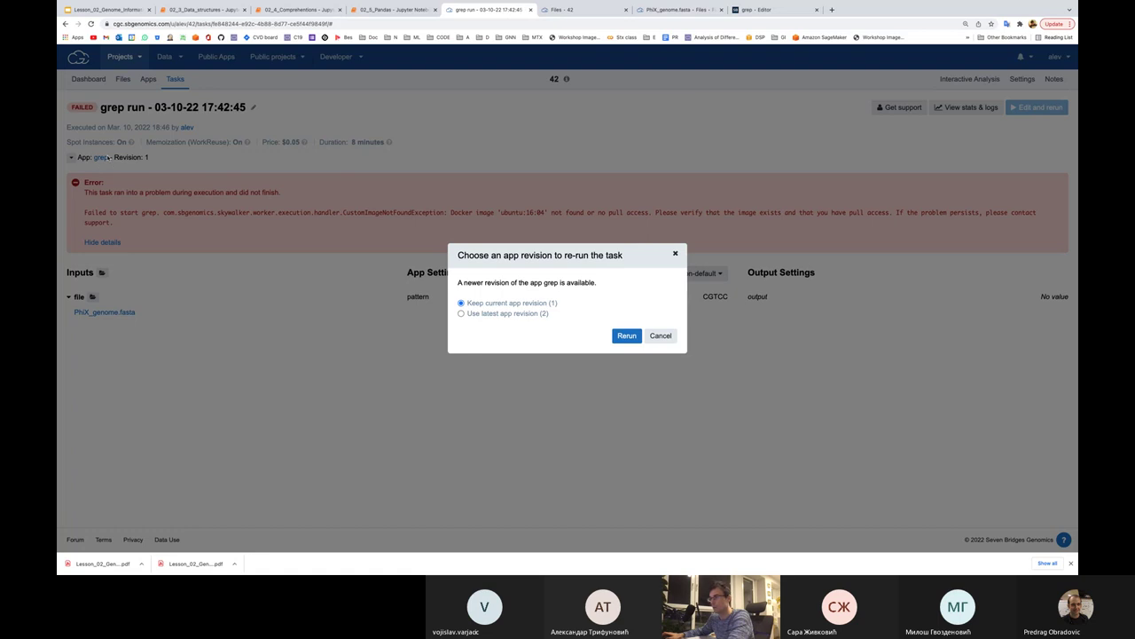
pyautogui.click(504, 315)
pyautogui.click(623, 337)
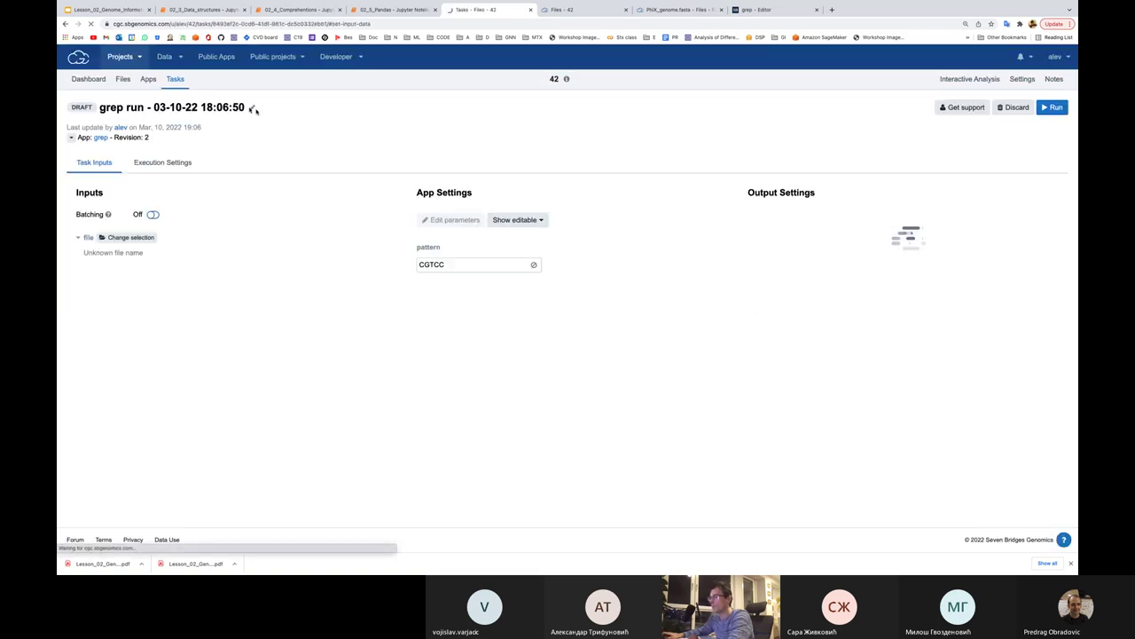
pyautogui.doubleClick(147, 138)
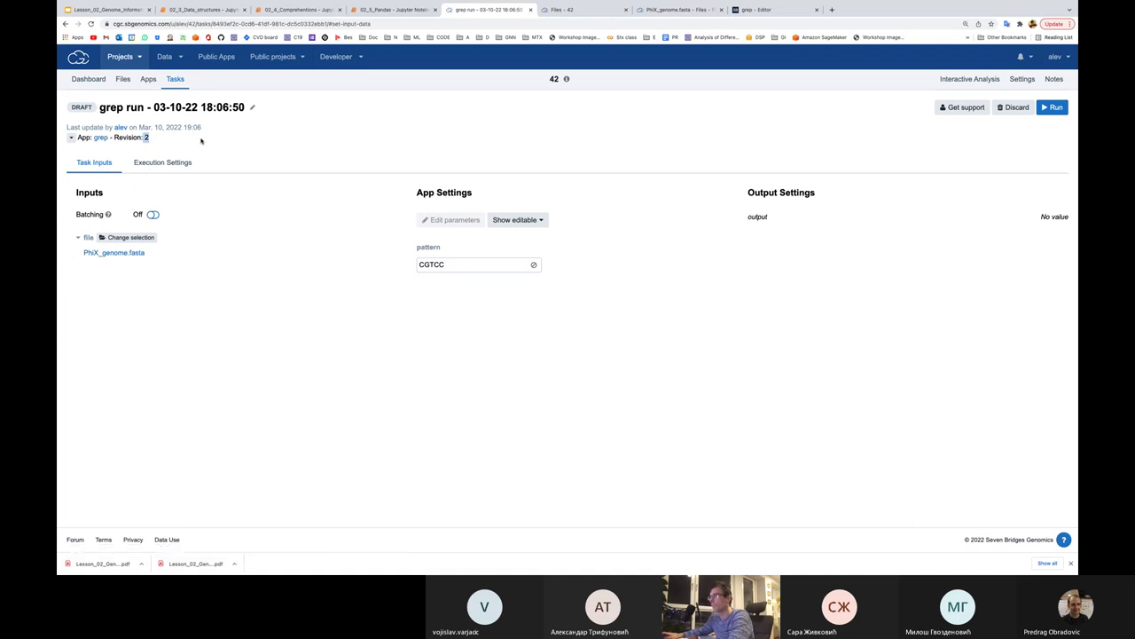
pyautogui.click(1051, 110)
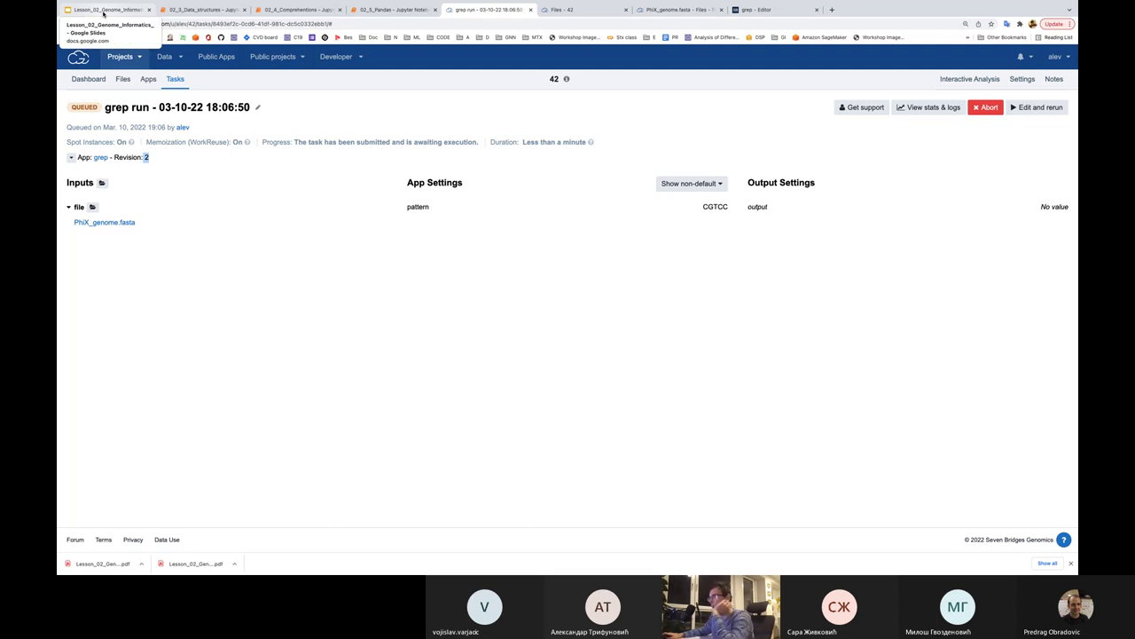
pyautogui.click(257, 308)
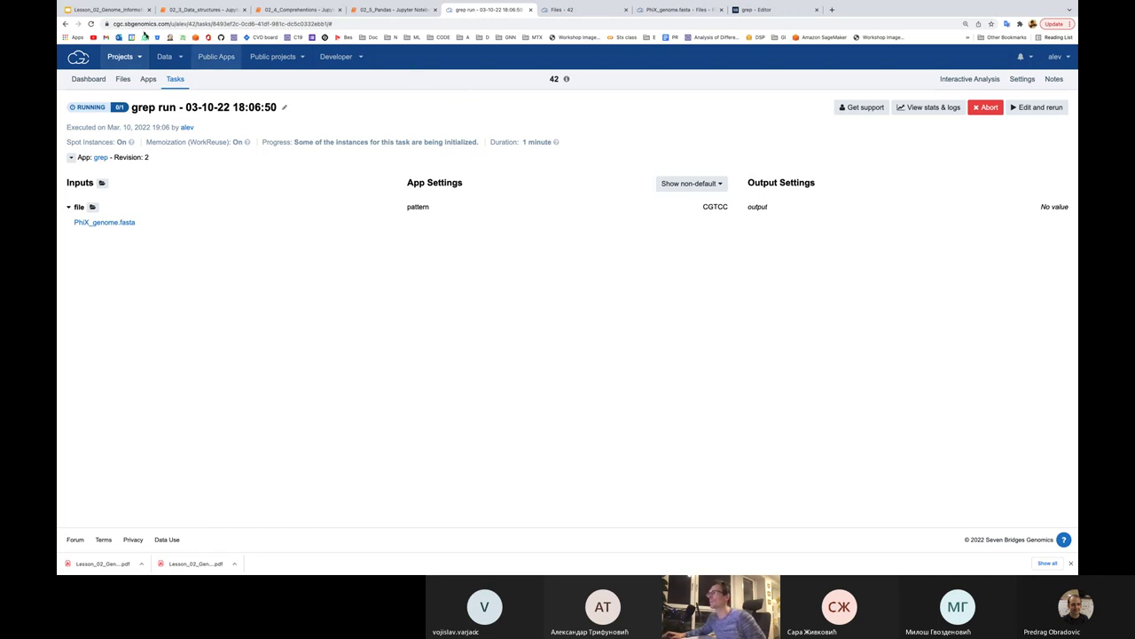
# Open the statistics page of the running grep task
pyautogui.click(104, 10)
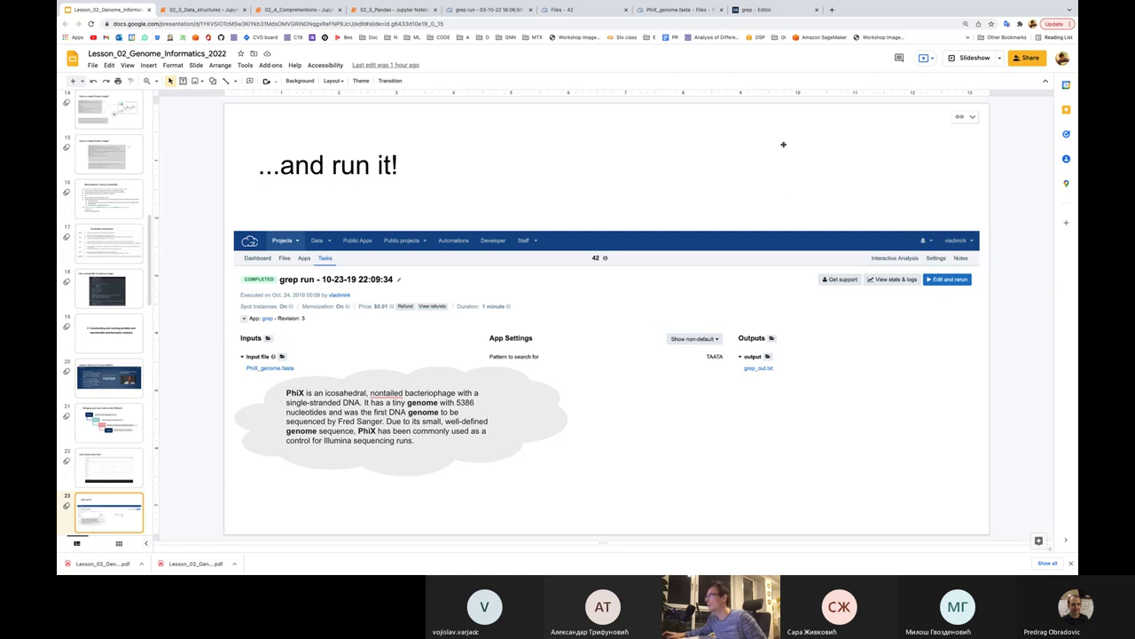
pyautogui.click(492, 10)
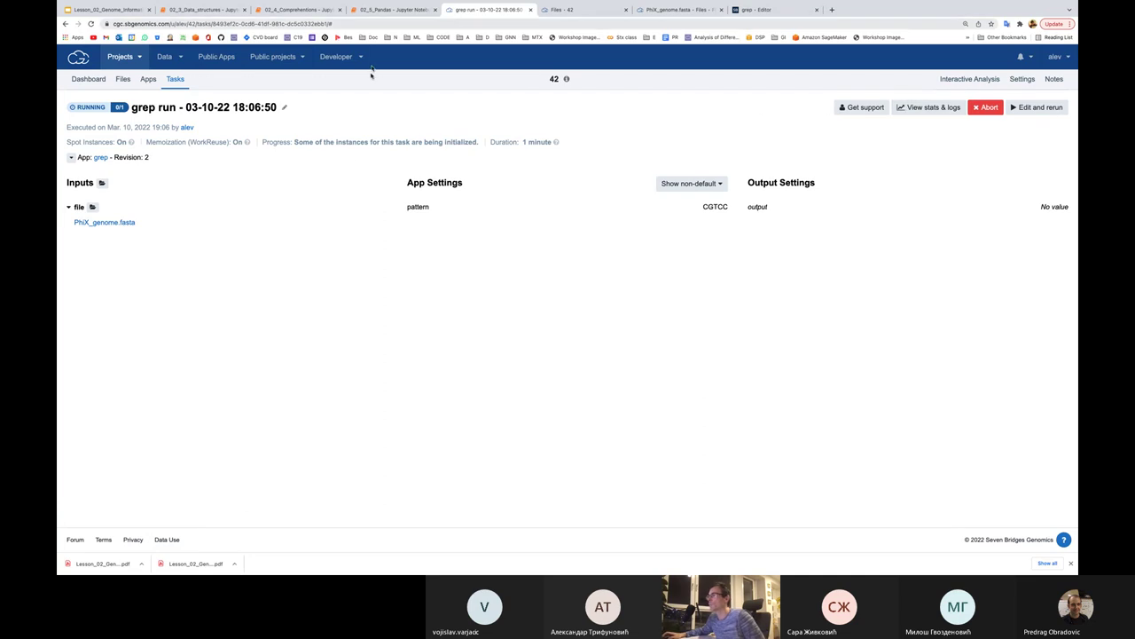
pyautogui.click(923, 109)
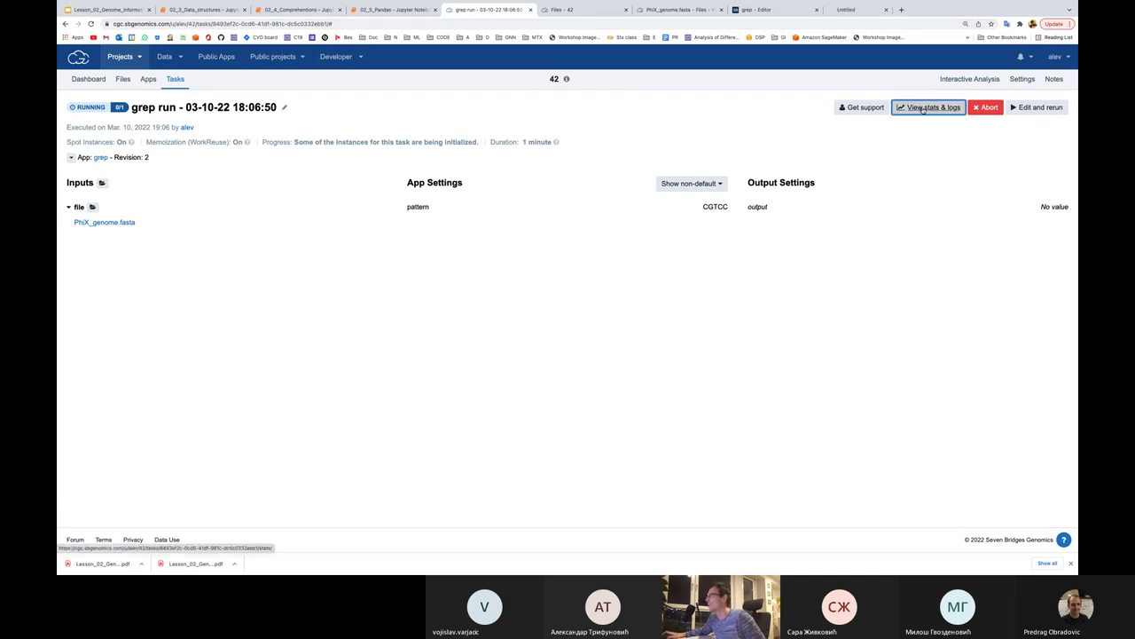
pyautogui.click(856, 10)
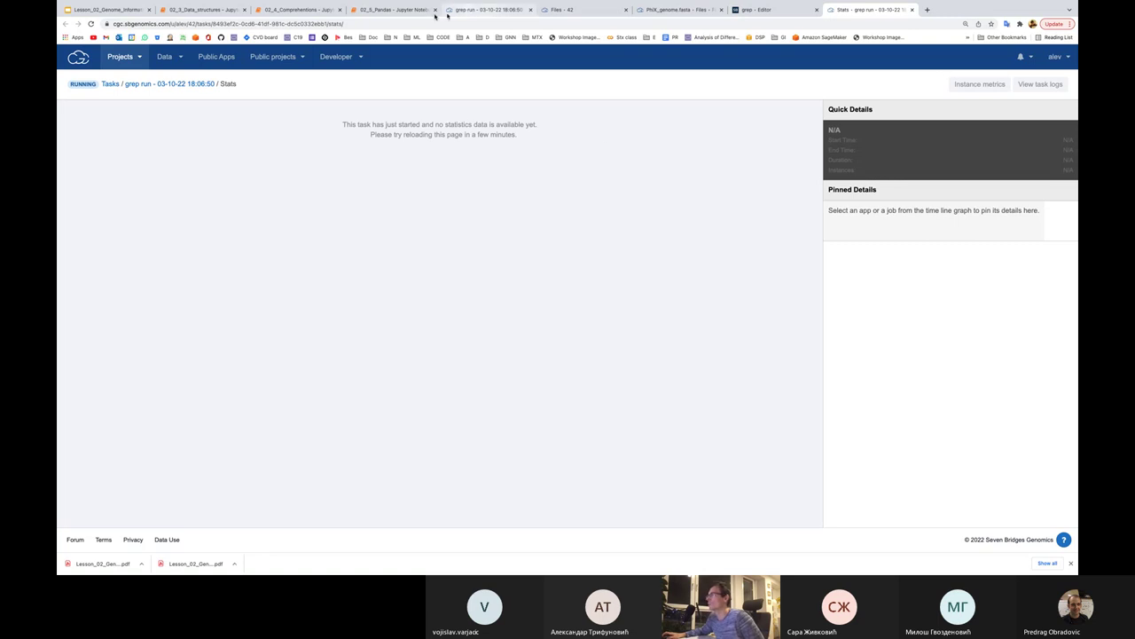
# Switch to the Google Slides lesson and present from the "...and run it!" slide through the "So, what just happened?" points
pyautogui.click(102, 10)
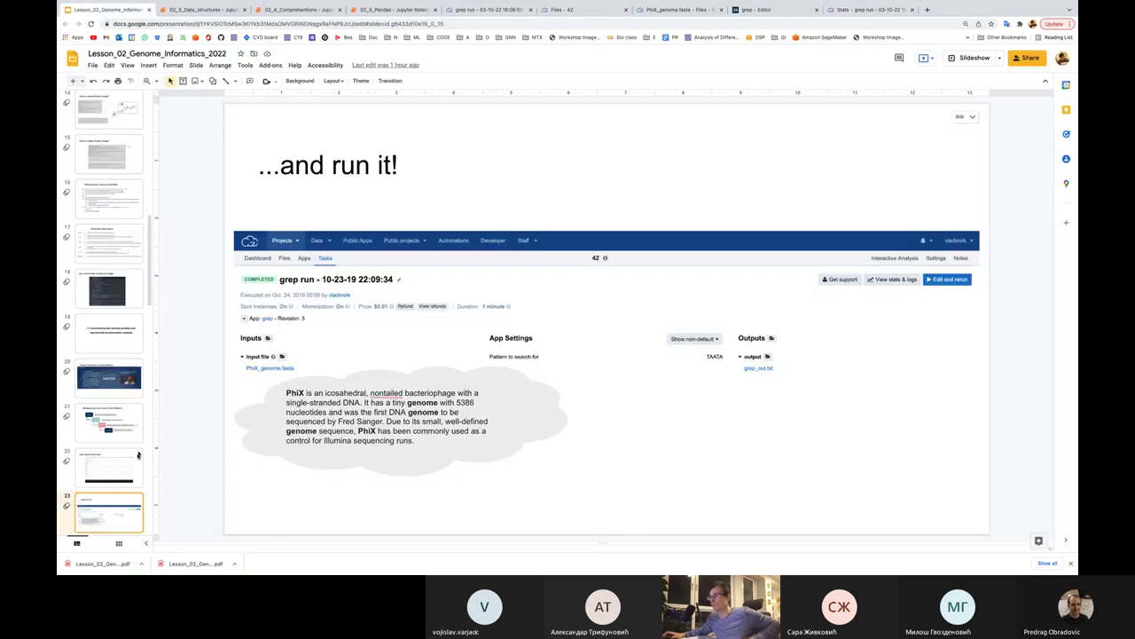
pyautogui.scroll(-3, 123, 451)
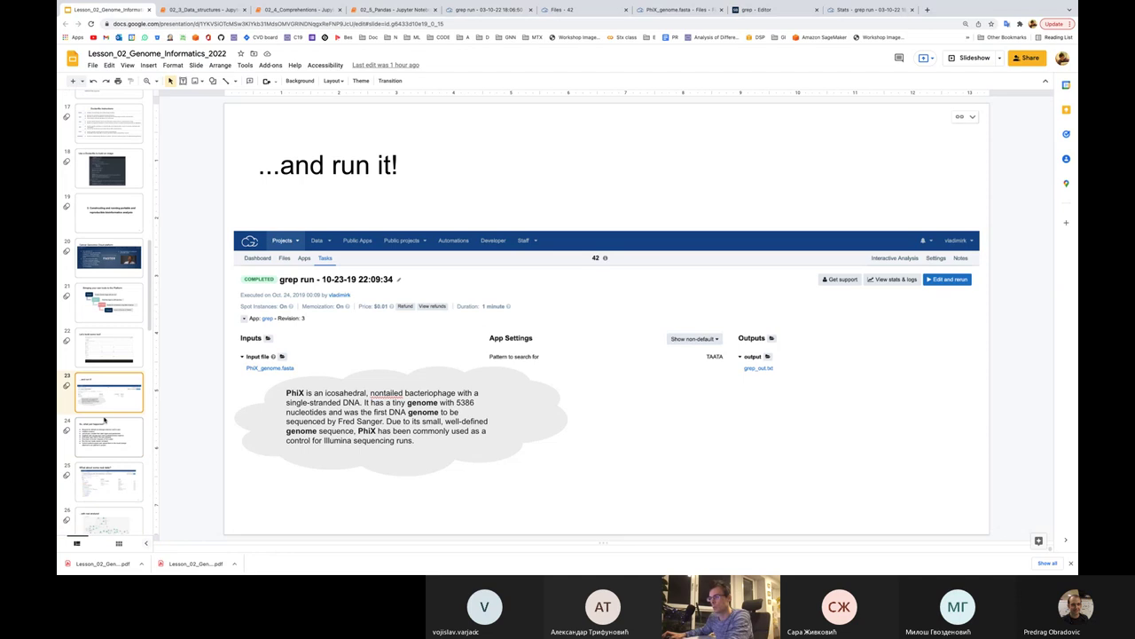
pyautogui.click(967, 60)
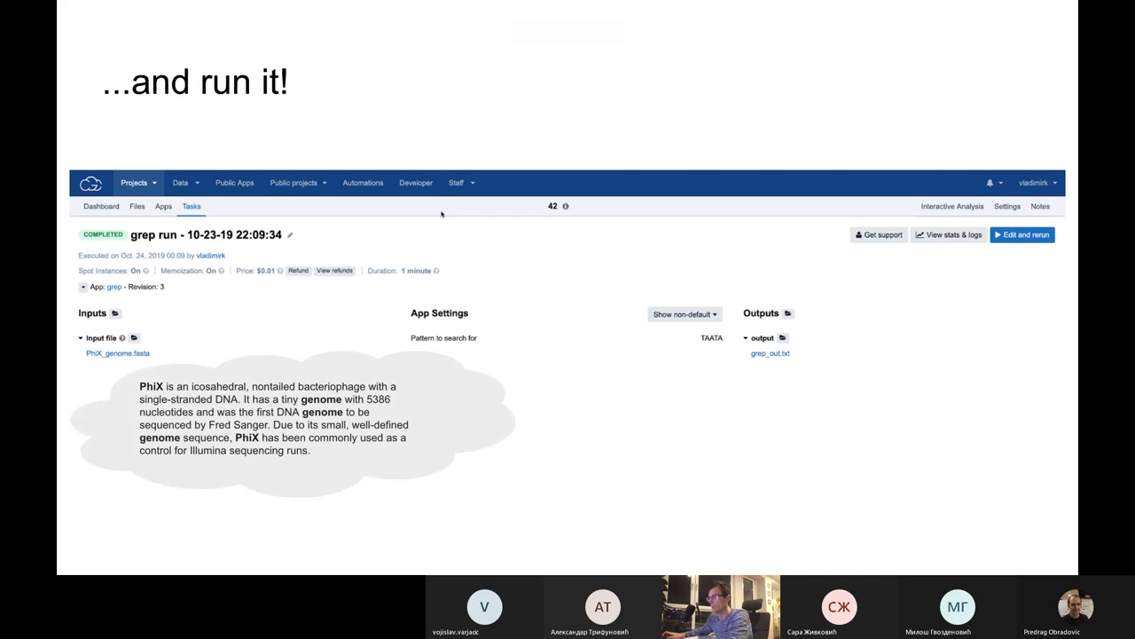
pyautogui.press('Right')
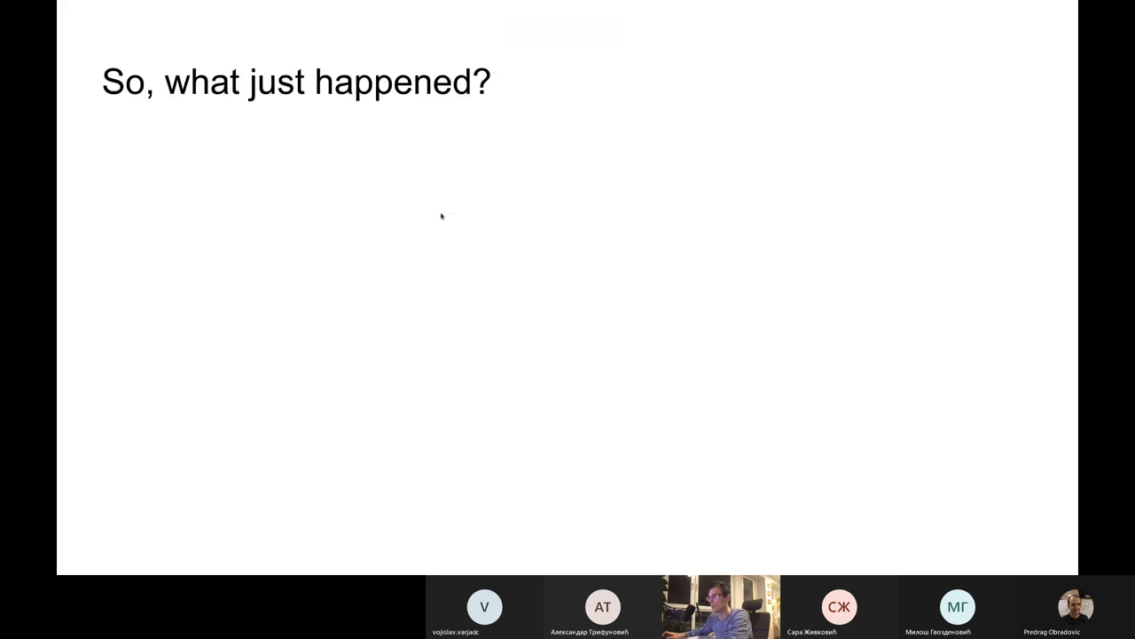
pyautogui.press('Right')
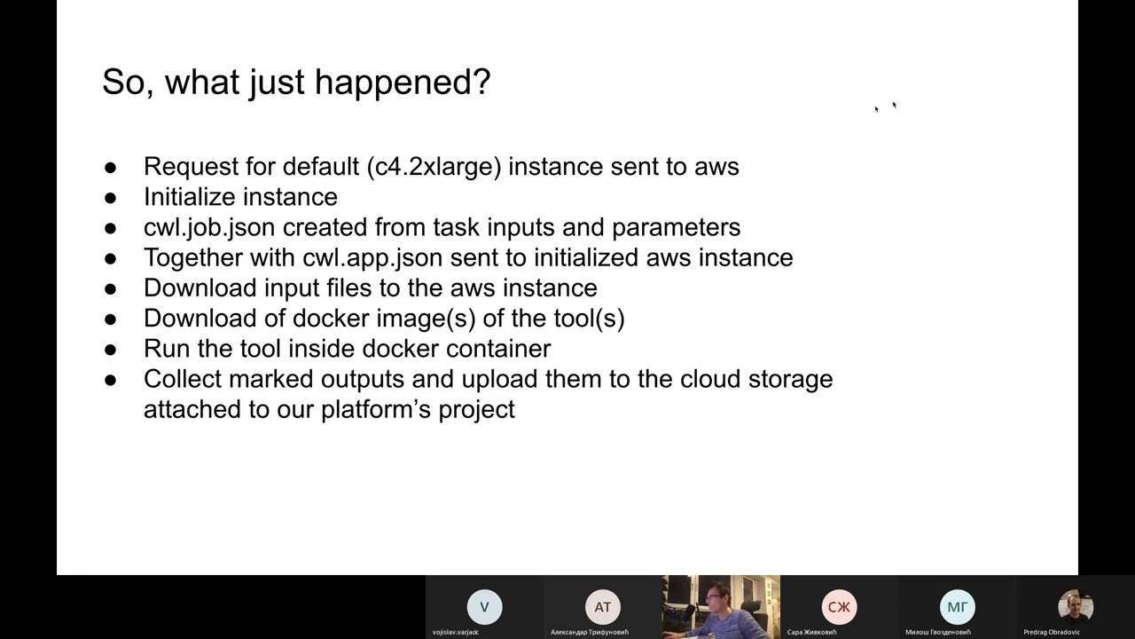
pyautogui.press('Right')
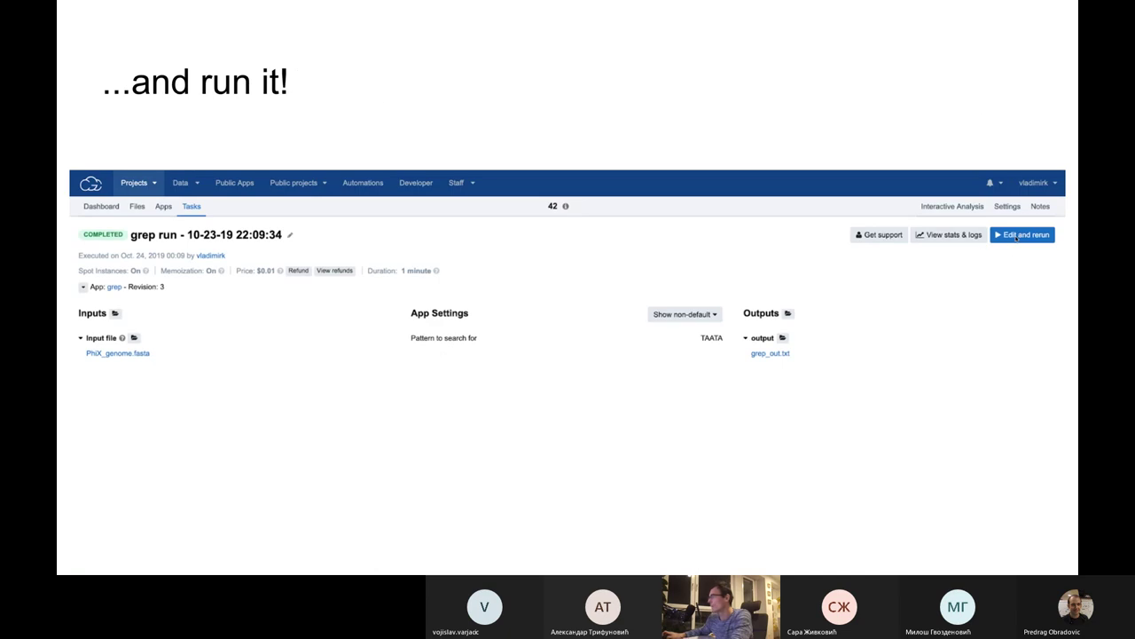
pyautogui.press('Right')
pyautogui.press('Right')
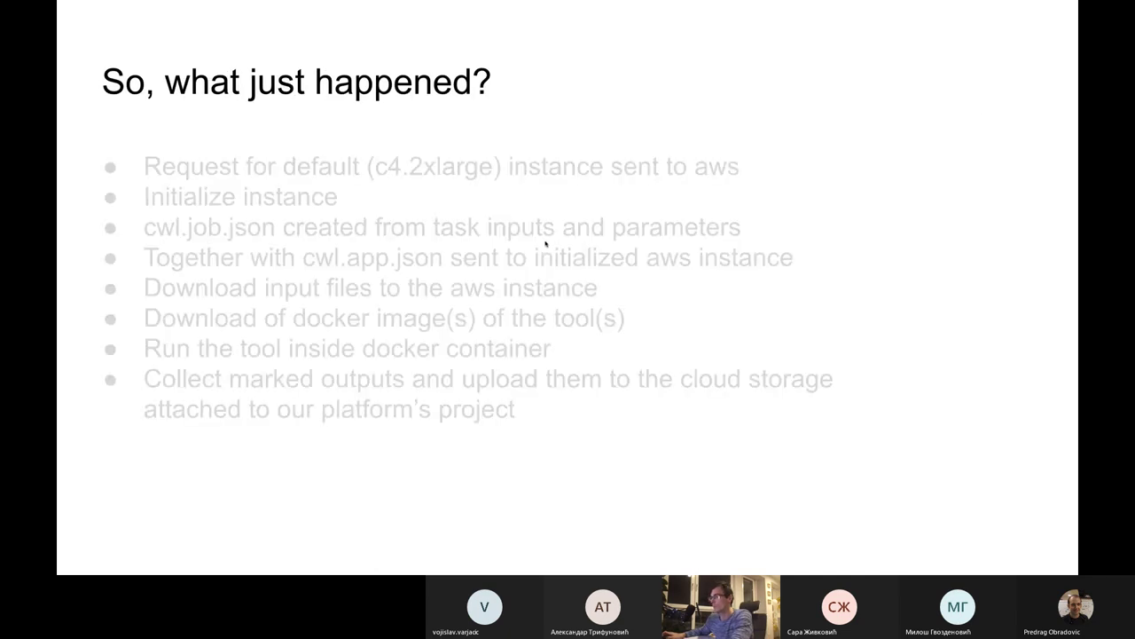
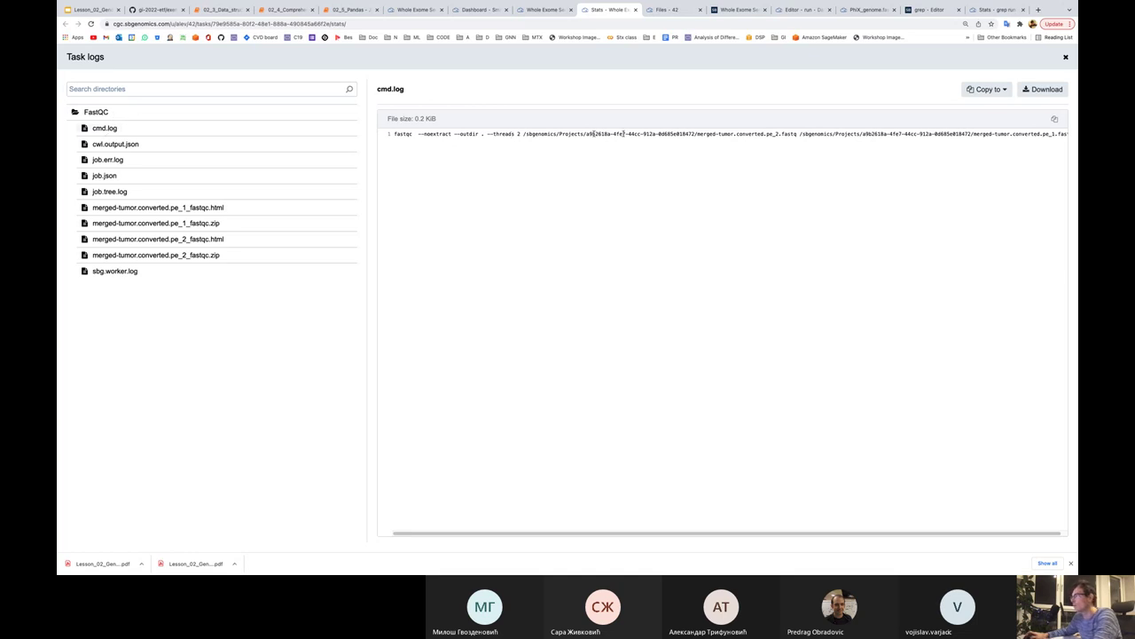
# Examine the fastqc command in the FastQC task's cmd.log, including its options and both input FASTQ file paths
pyautogui.moveTo(511, 134); pyautogui.dragTo(724, 134)
pyautogui.click(400, 141)
pyautogui.moveTo(406, 134); pyautogui.dragTo(800, 133)
pyautogui.click(538, 135)
pyautogui.moveTo(524, 134); pyautogui.dragTo(797, 134)
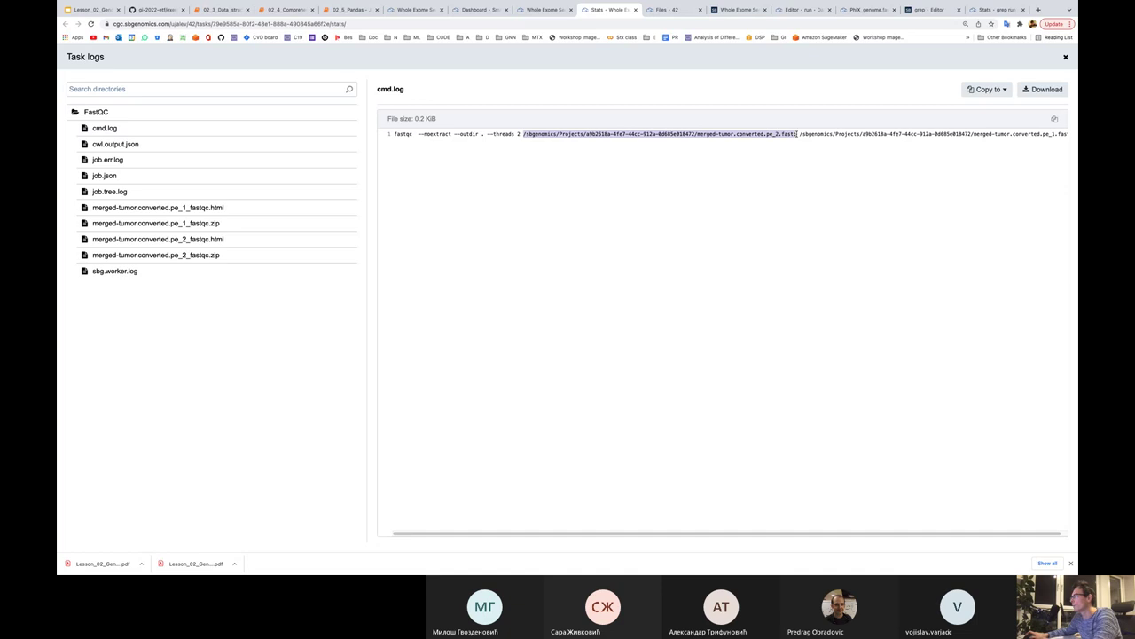
pyautogui.hscroll(1, 547, 537)
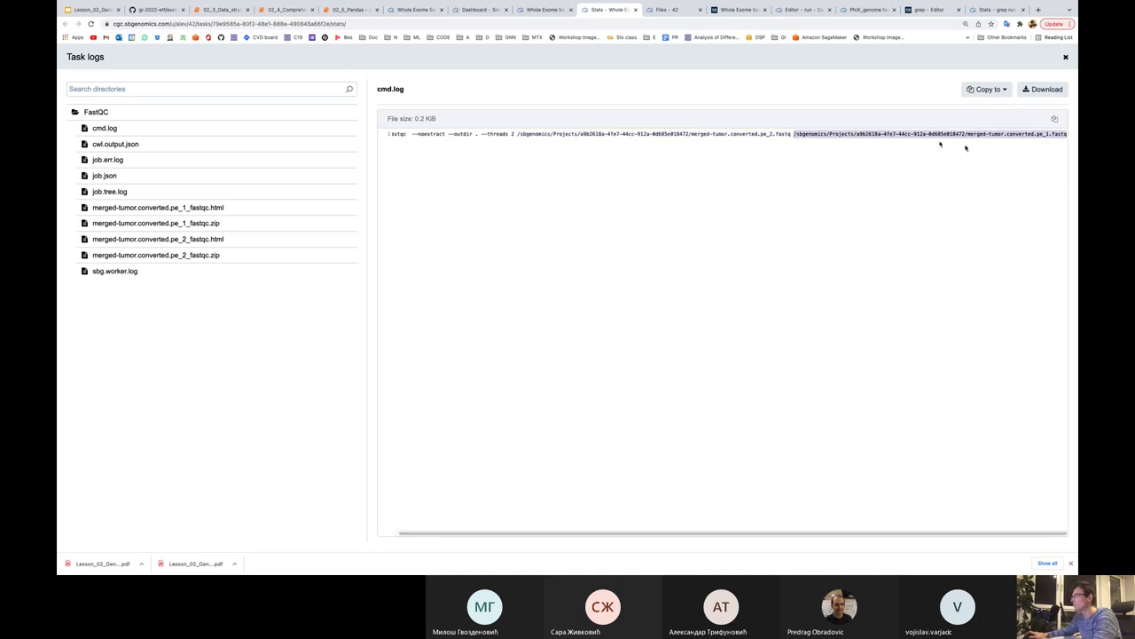
# Review the FastQC output description in cwl.output.json and the analysis progress messages in job.err.log
pyautogui.click(116, 145)
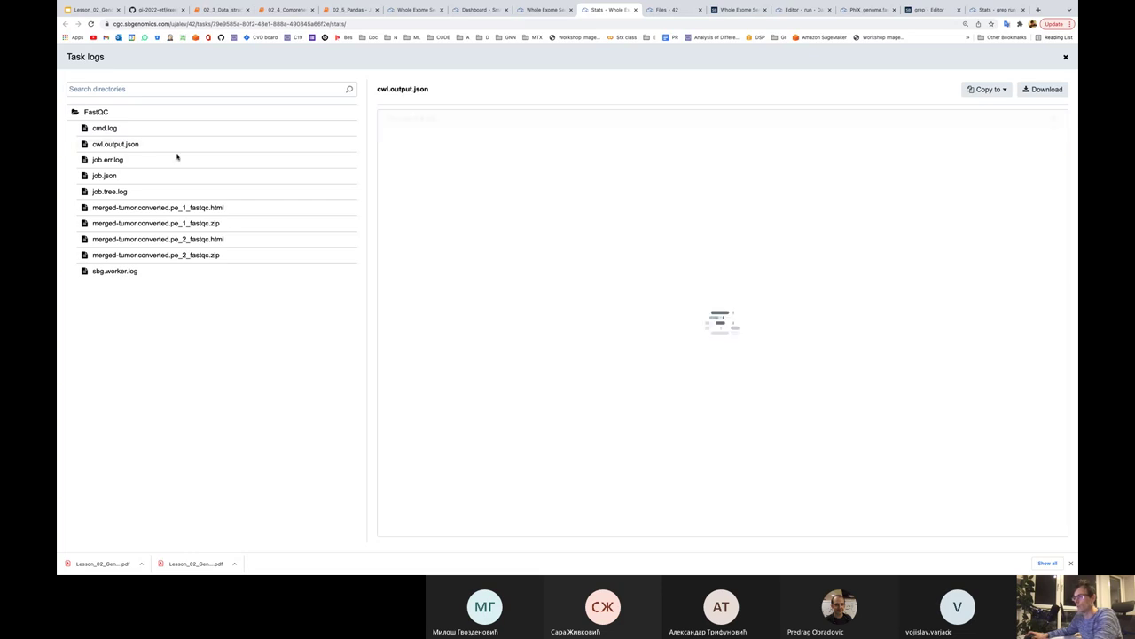
pyautogui.moveTo(400, 141); pyautogui.dragTo(566, 483)
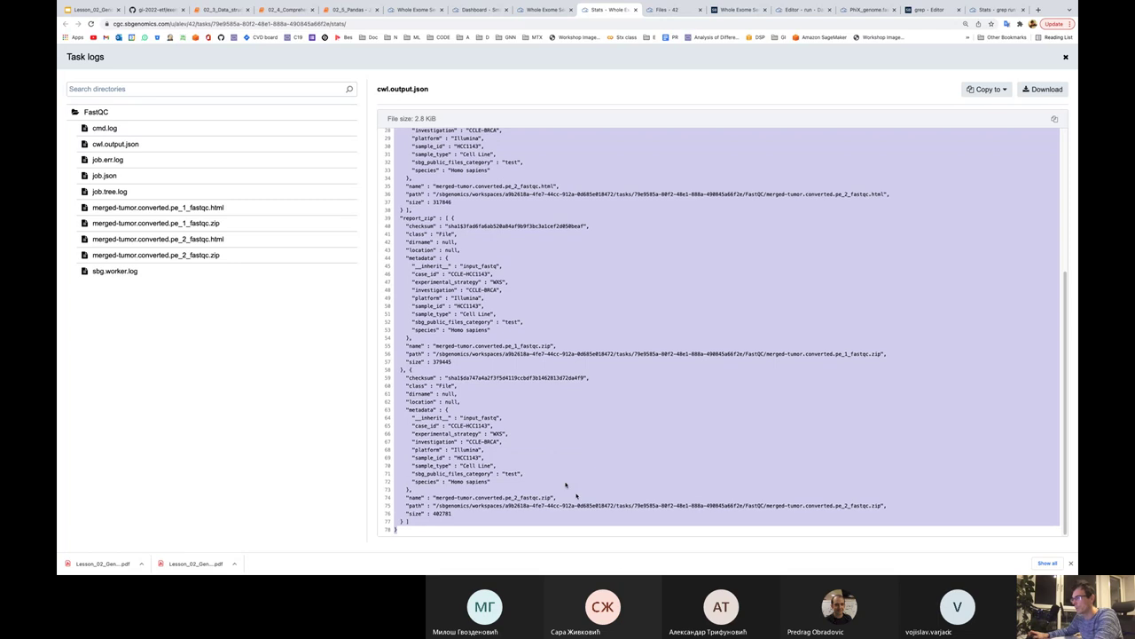
pyautogui.click(107, 160)
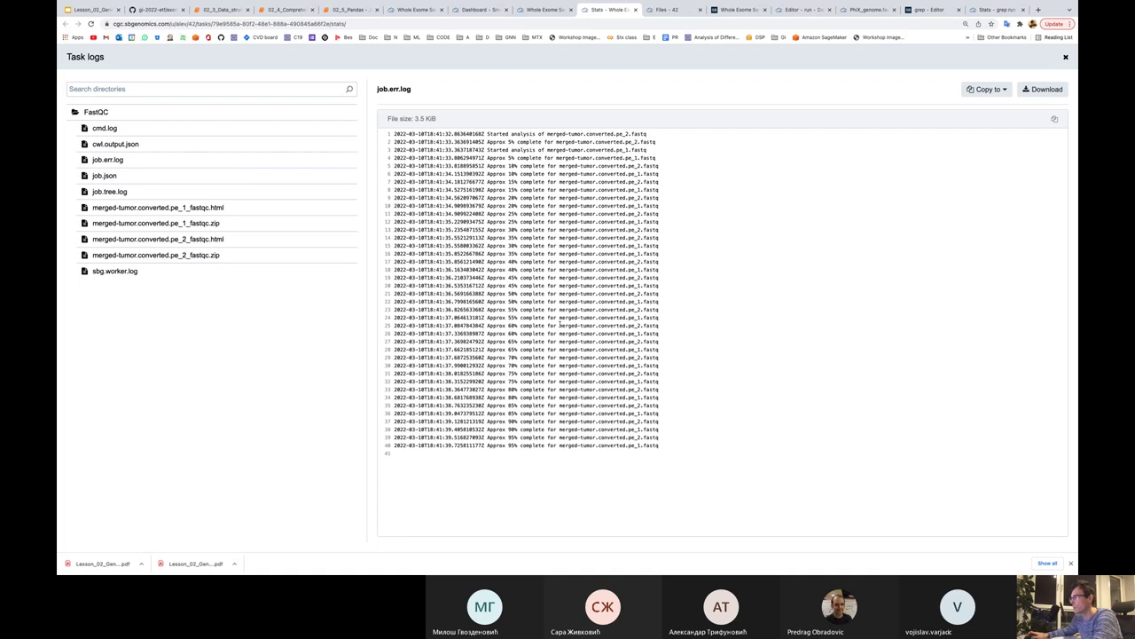
pyautogui.moveTo(408, 466); pyautogui.dragTo(317, 140)
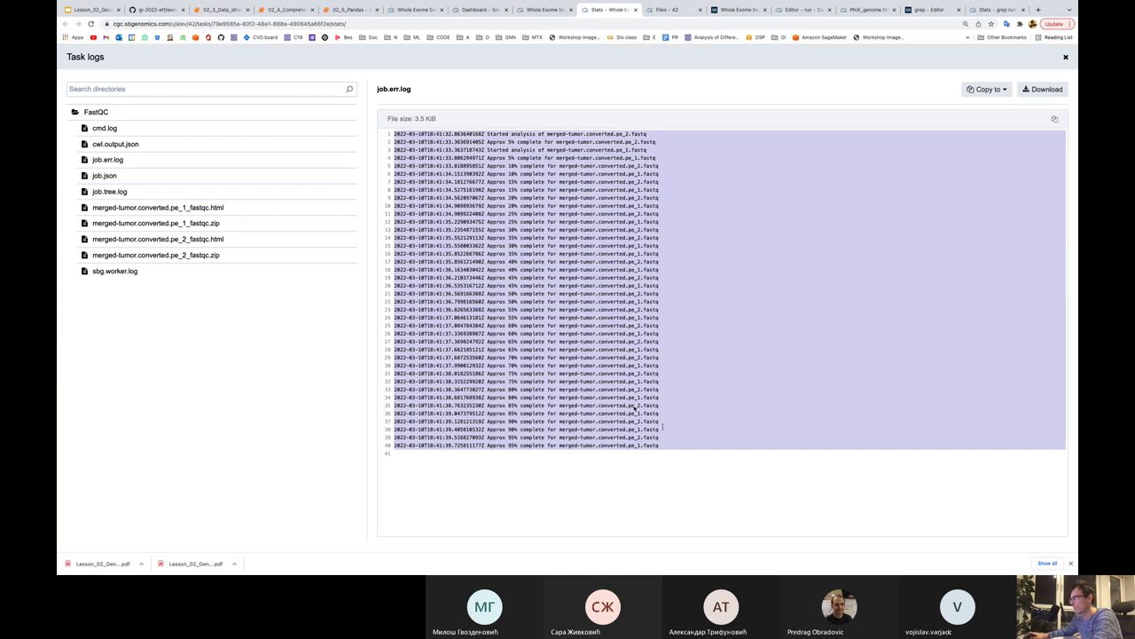
pyautogui.moveTo(431, 482); pyautogui.dragTo(313, 126)
# Look through the FastQC job.json definition and the output files listed in job.tree.log, then close the task logs
pyautogui.click(104, 174)
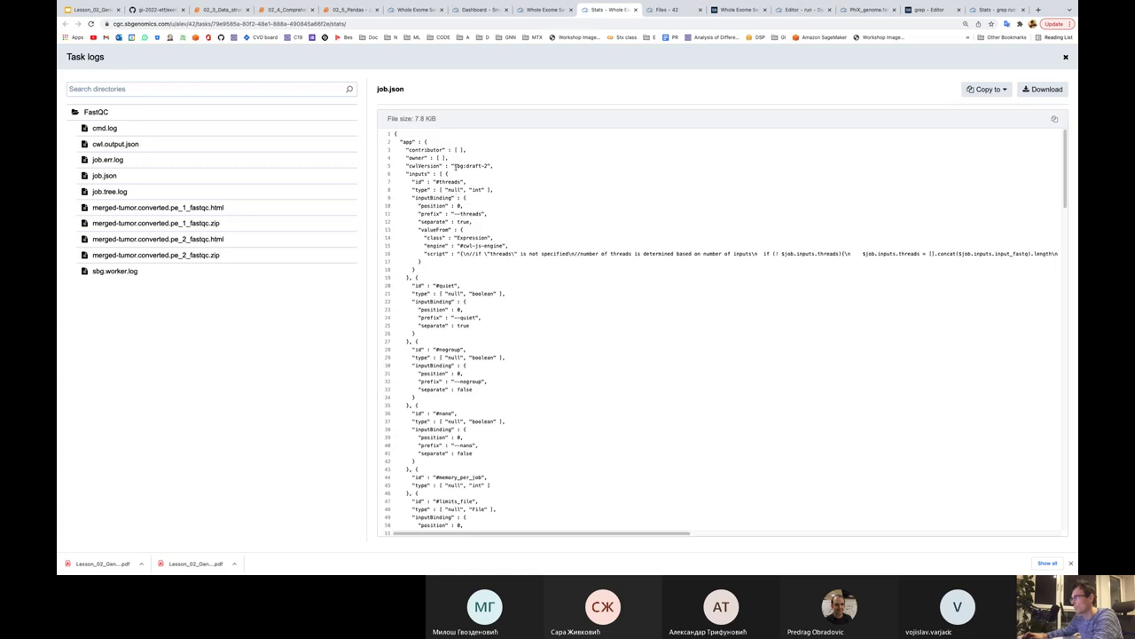
pyautogui.scroll(-15, 1033, 144)
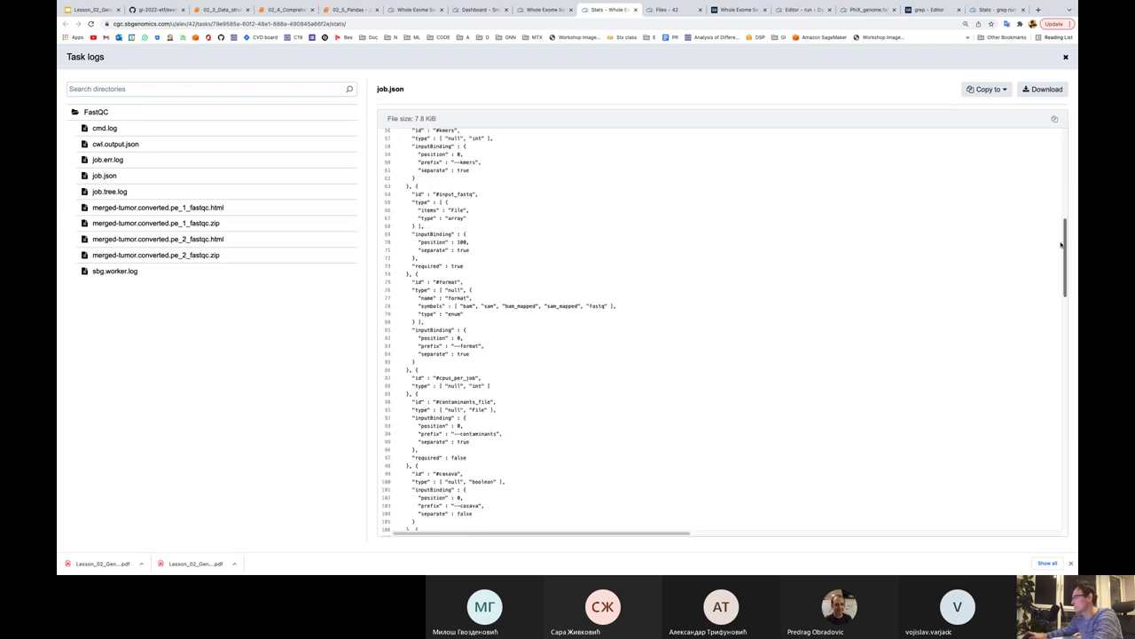
pyautogui.scroll(14, 1009, 418)
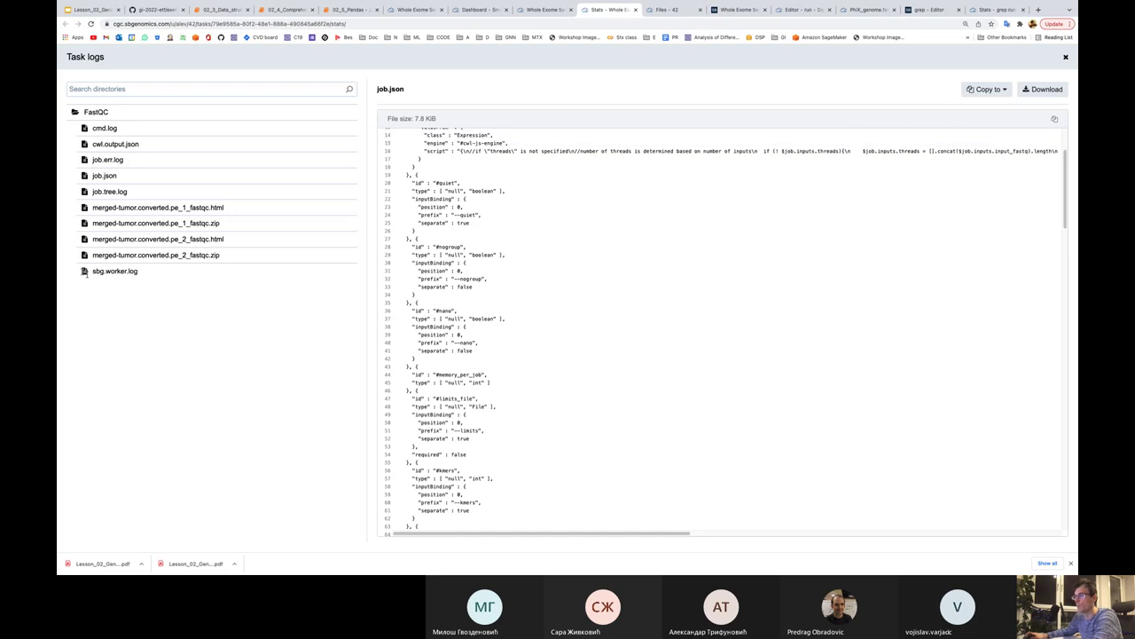
pyautogui.click(97, 191)
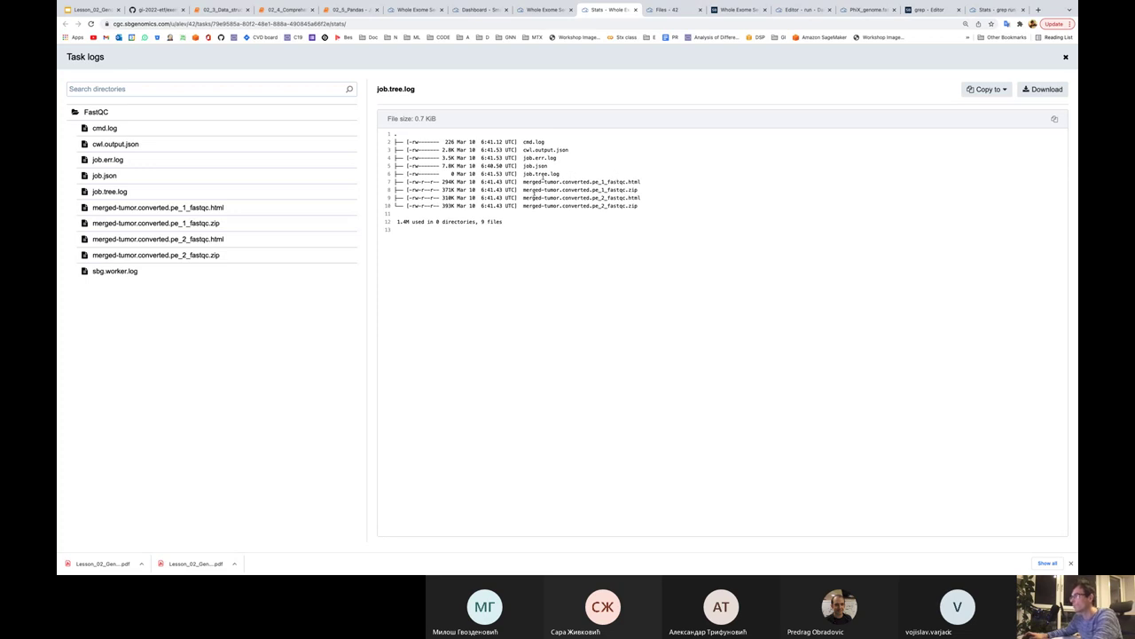
pyautogui.moveTo(524, 181); pyautogui.dragTo(637, 181)
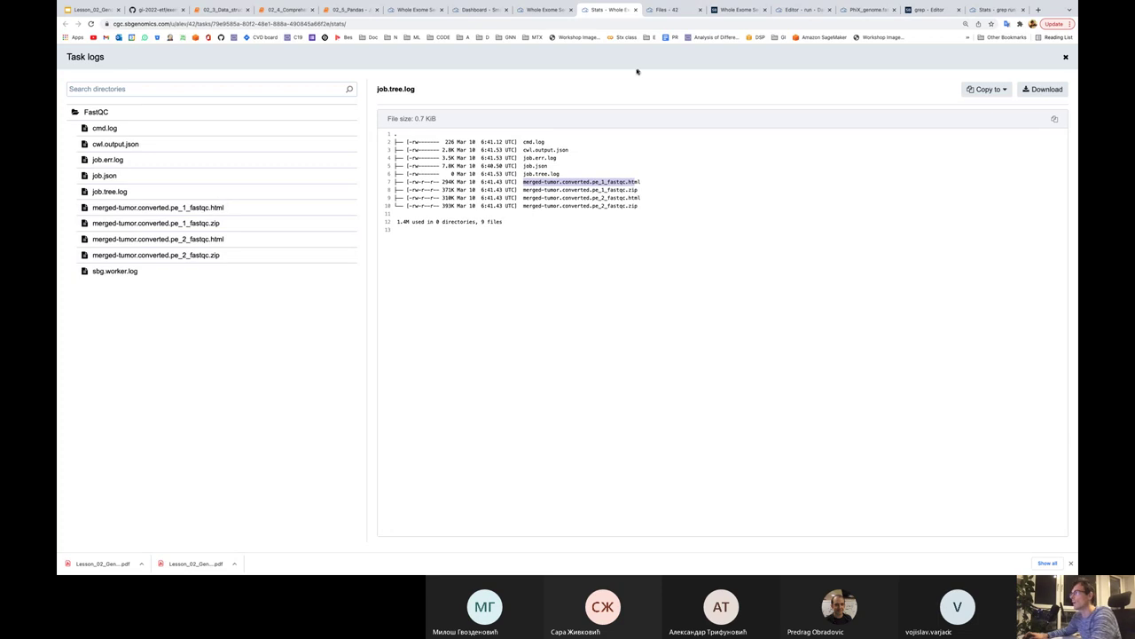
pyautogui.click(1066, 57)
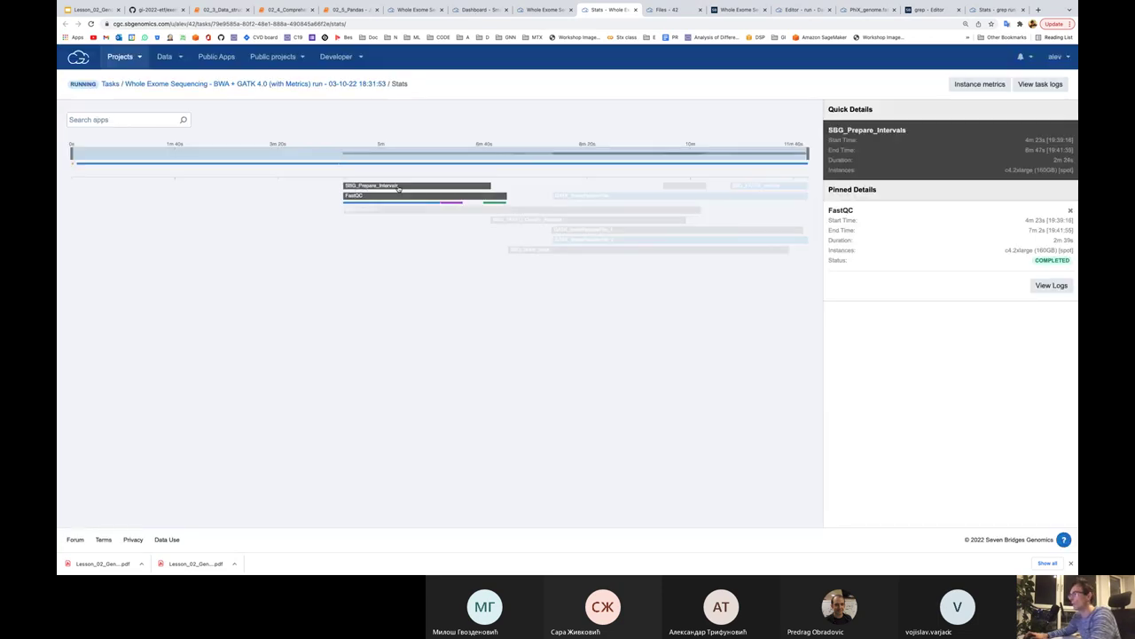
# Inspect the execution details of SBG_Prepare_Intervals, GATK_IndexFeatureFile and neighbouring jobs on the whole exome task's timeline
pyautogui.click(399, 187)
pyautogui.click(399, 200)
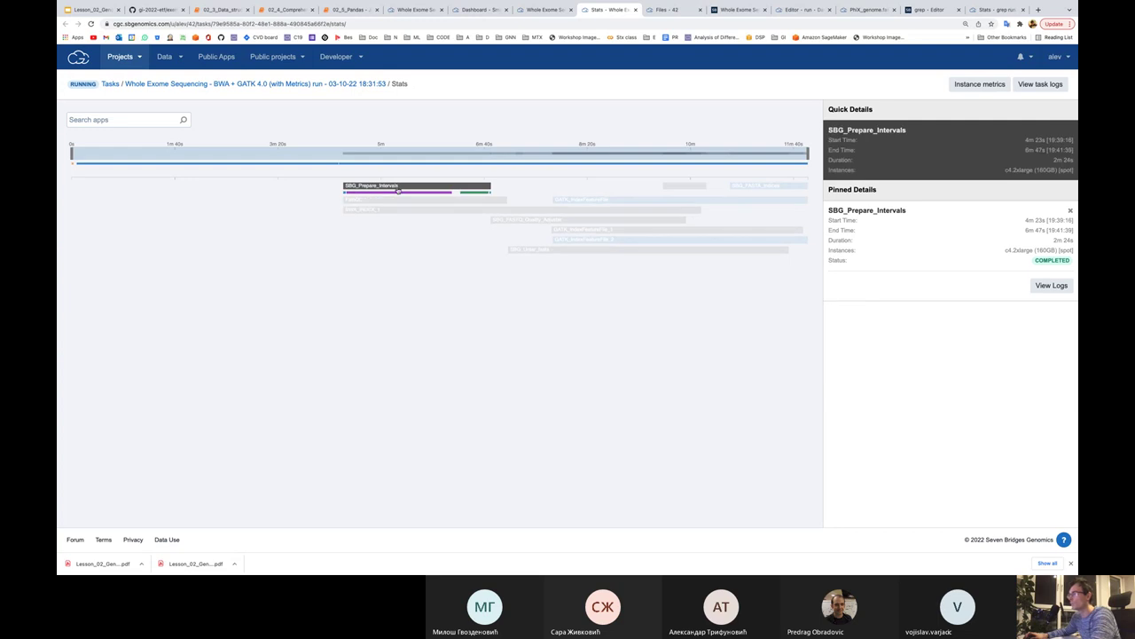
pyautogui.moveTo(417, 207)
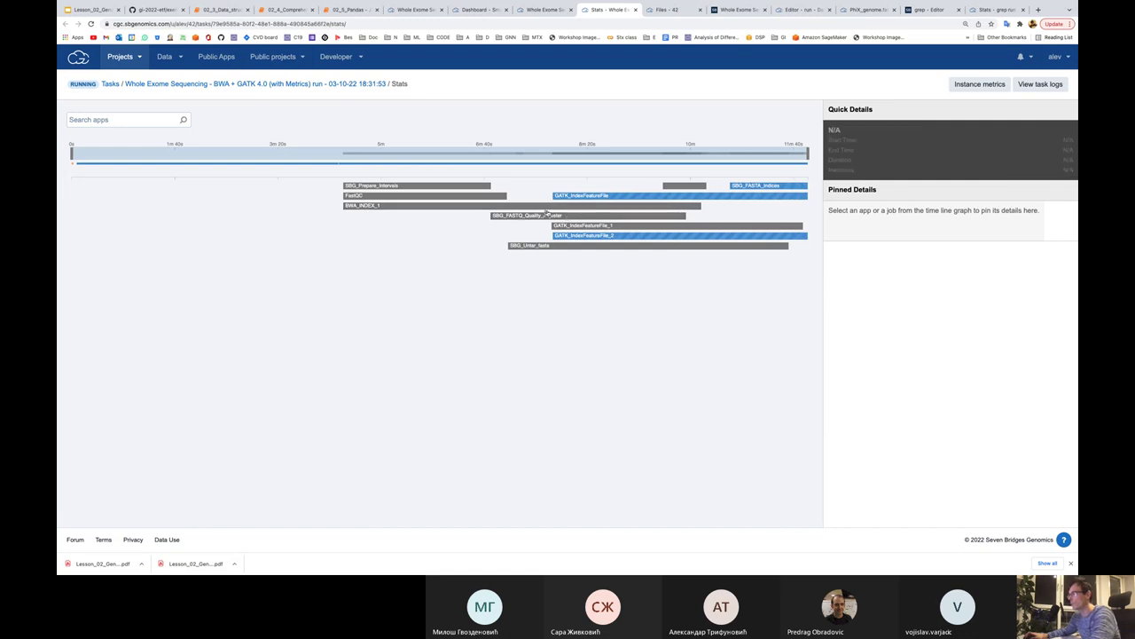
pyautogui.moveTo(652, 199)
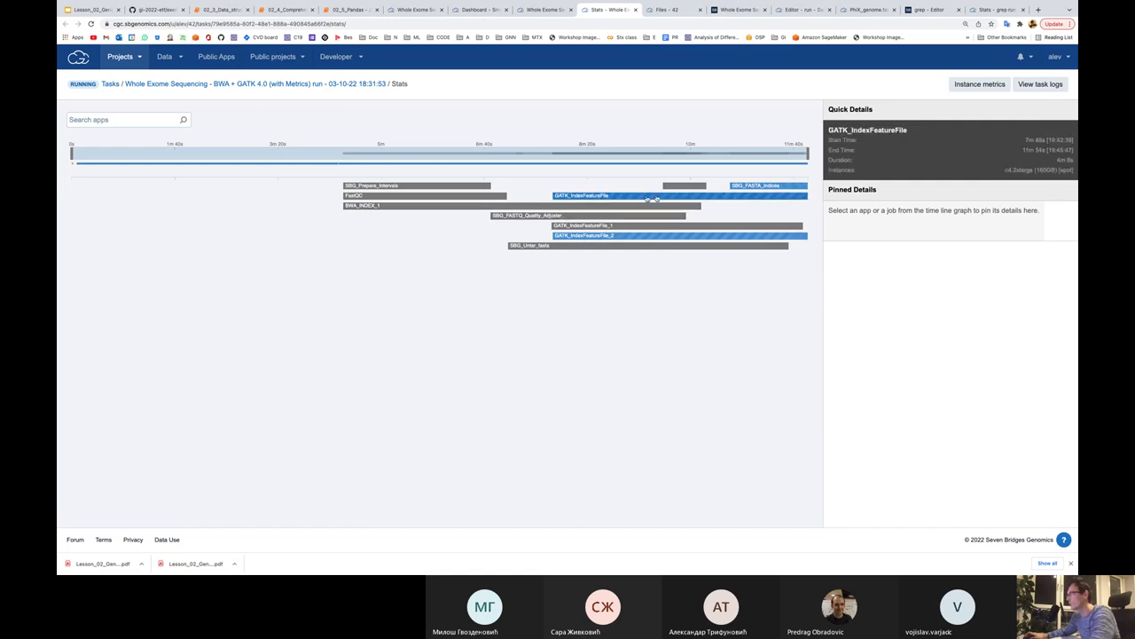
pyautogui.moveTo(751, 189)
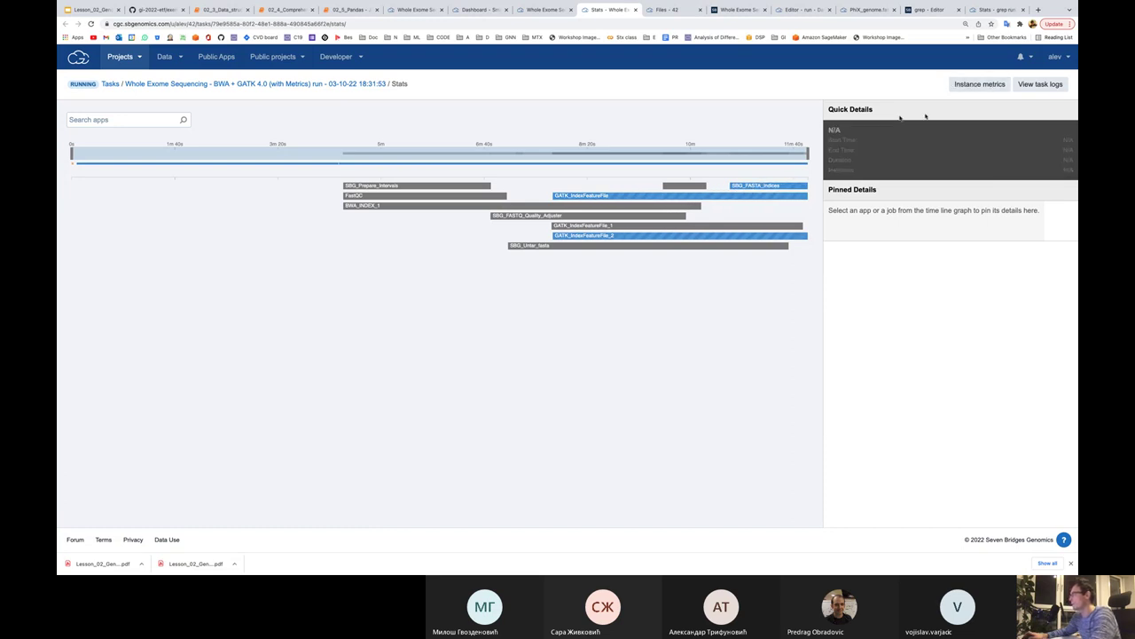
# Review the running whole exome task's instance metrics, including CPU, disk, RAM, load average, IO and swap, and return to the task timeline
pyautogui.click(968, 86)
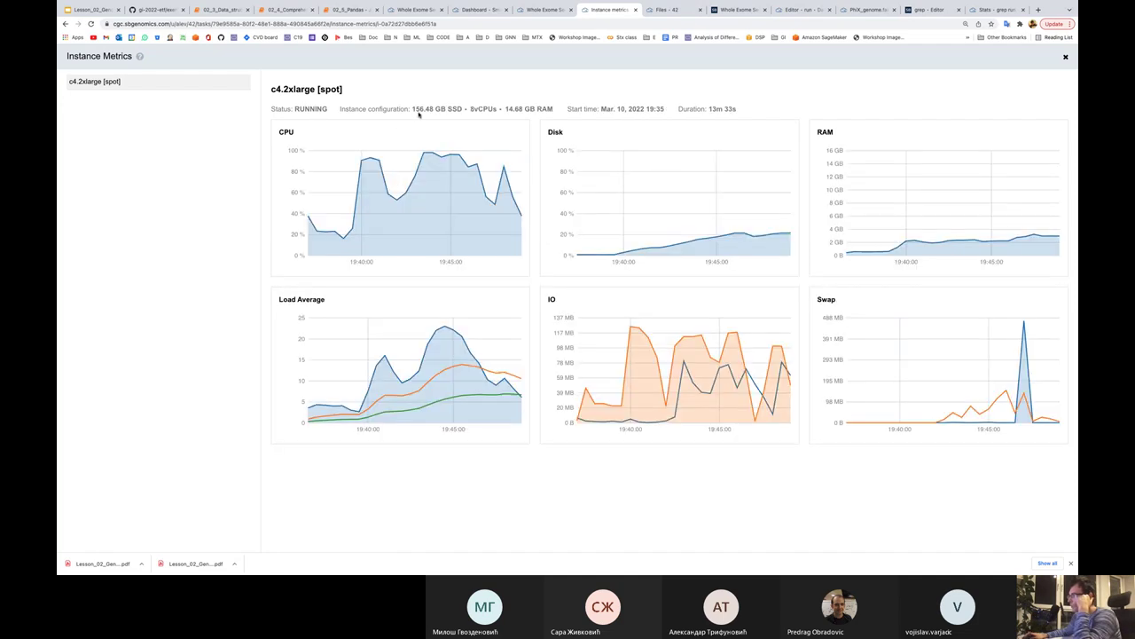
pyautogui.moveTo(355, 181)
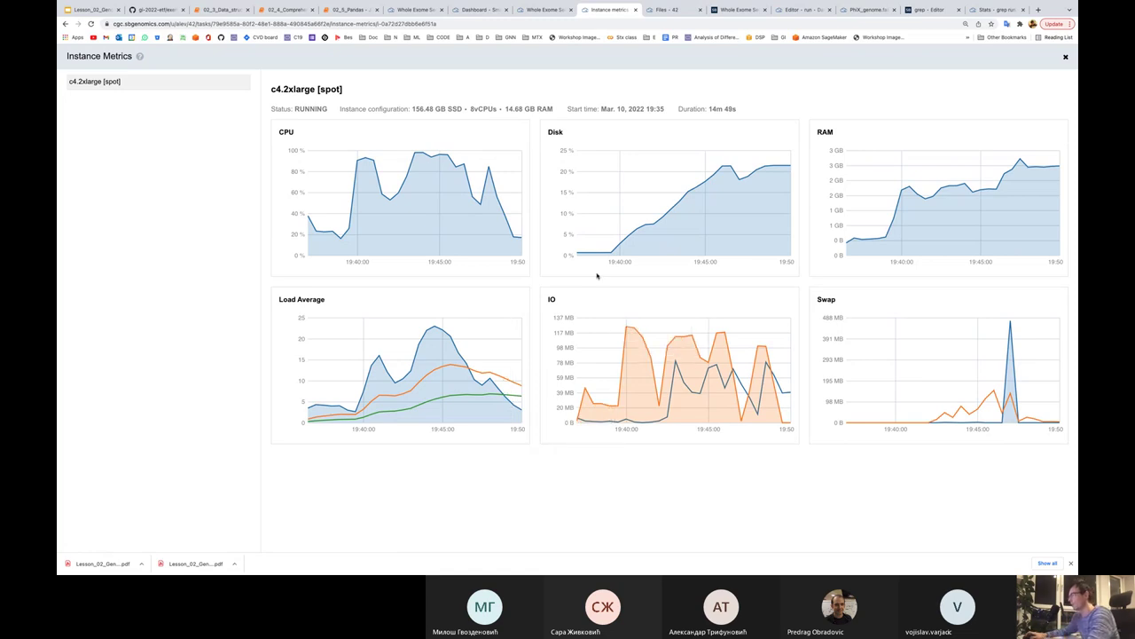
pyautogui.click(1064, 59)
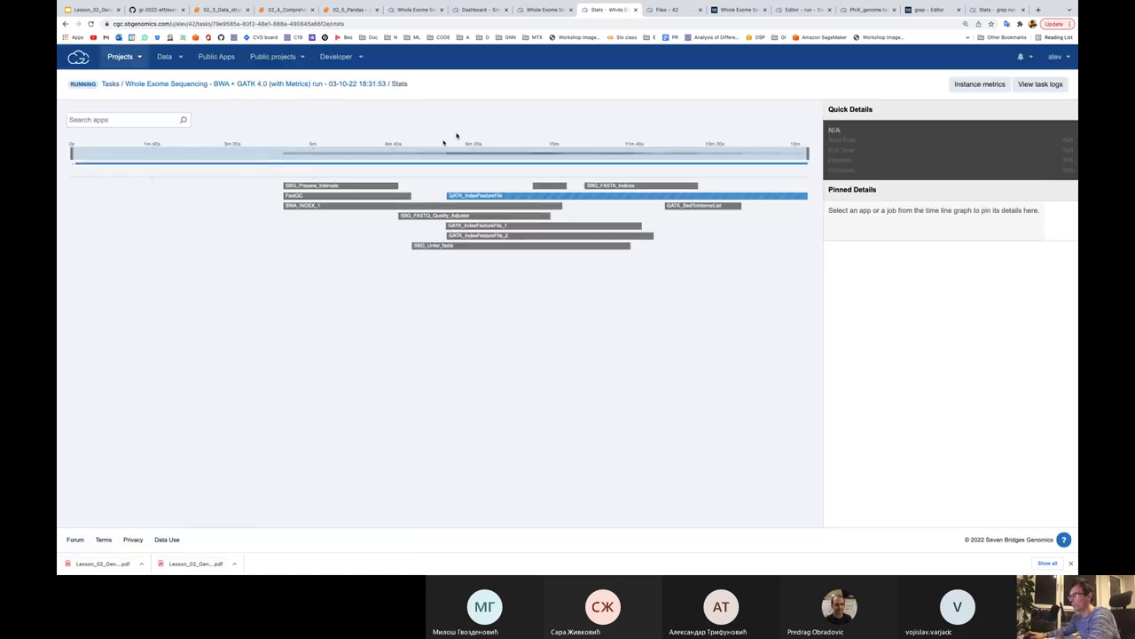
pyautogui.moveTo(490, 209)
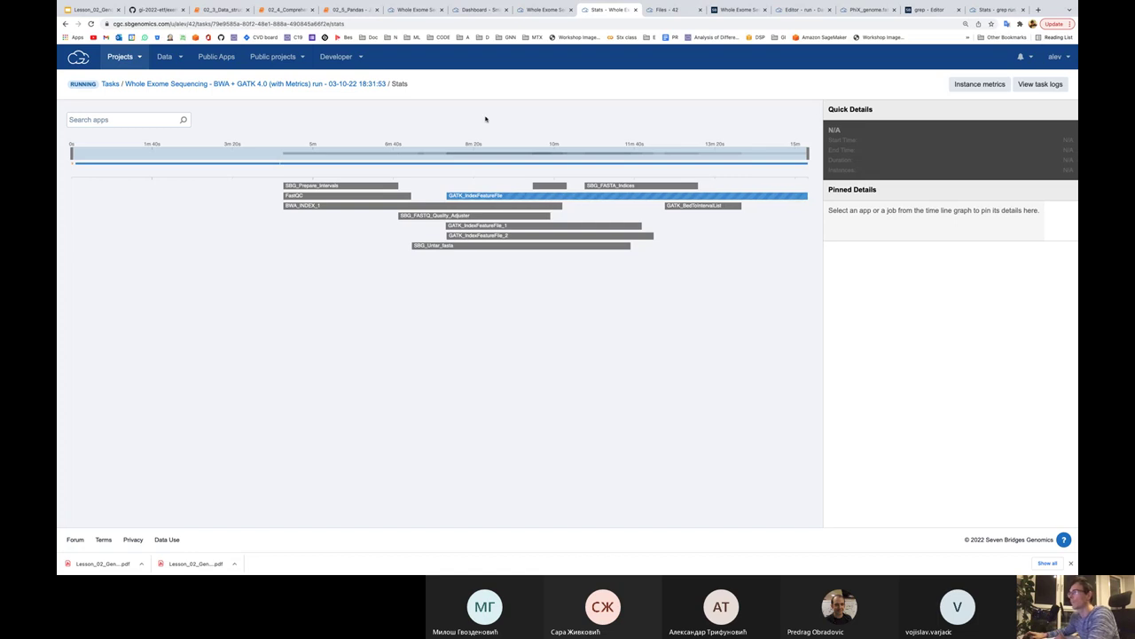
# Switch to the Lesson_02_Genome_Informatics_2022 presentation in Google Slides and show the Local executor slide
pyautogui.click(80, 12)
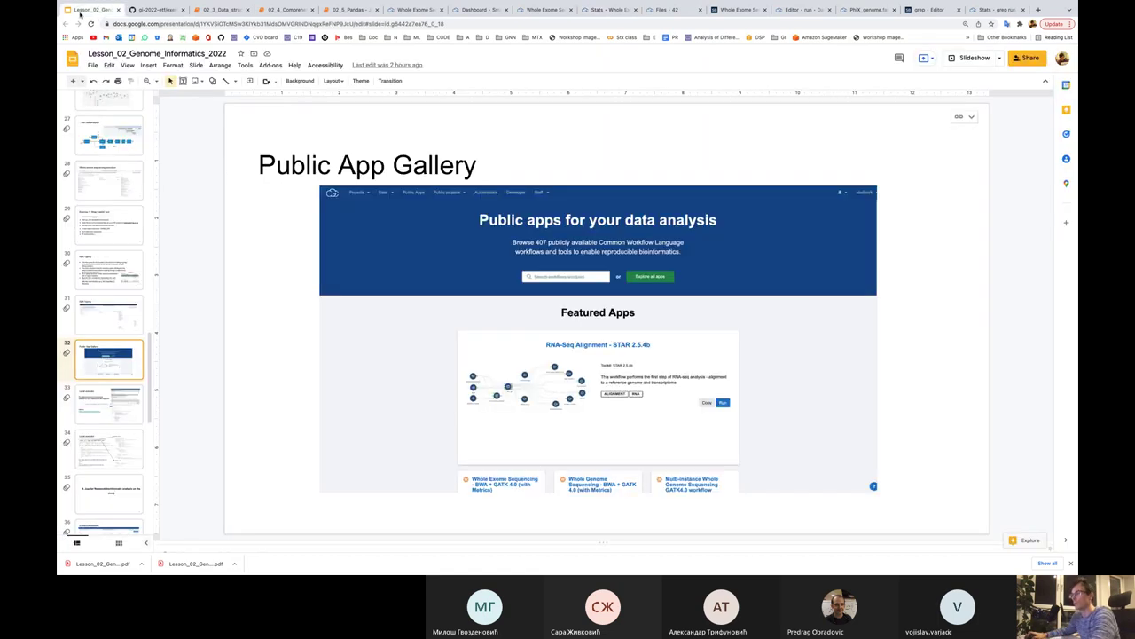
pyautogui.press('Down')
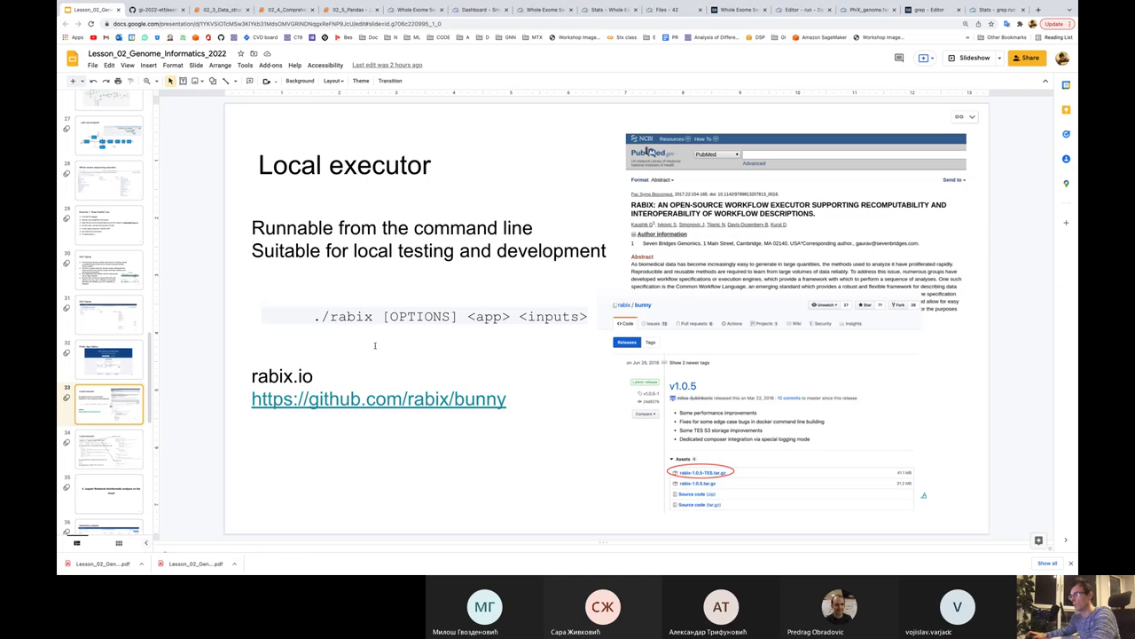